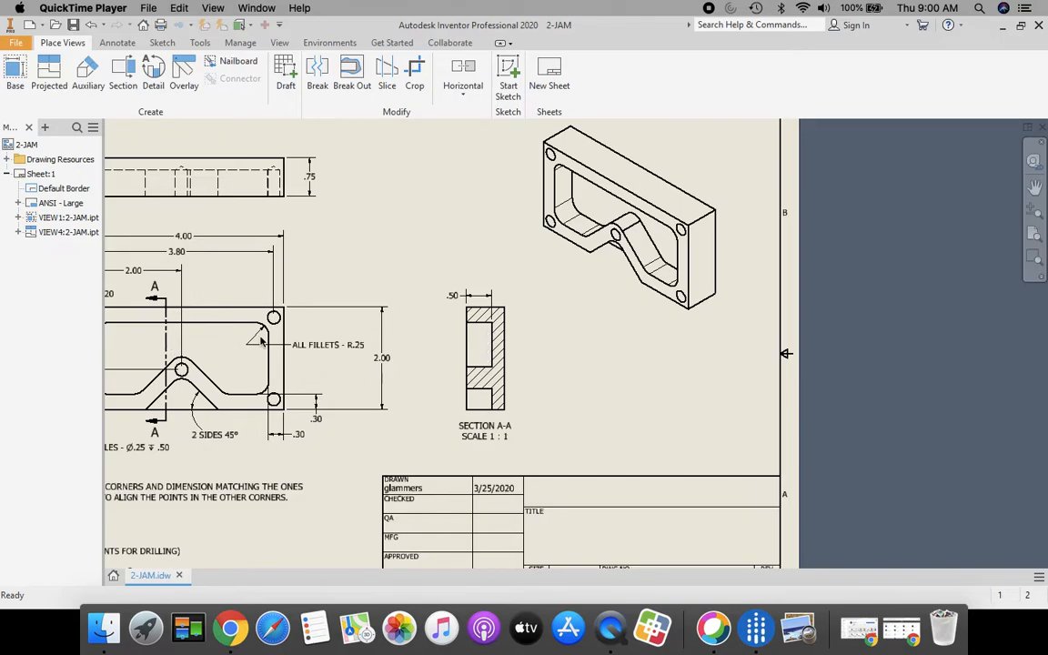
# Create a new part file from the Standard.ipt template
pyautogui.moveTo(465, 311); pyautogui.dragTo(637, 338, button='middle')
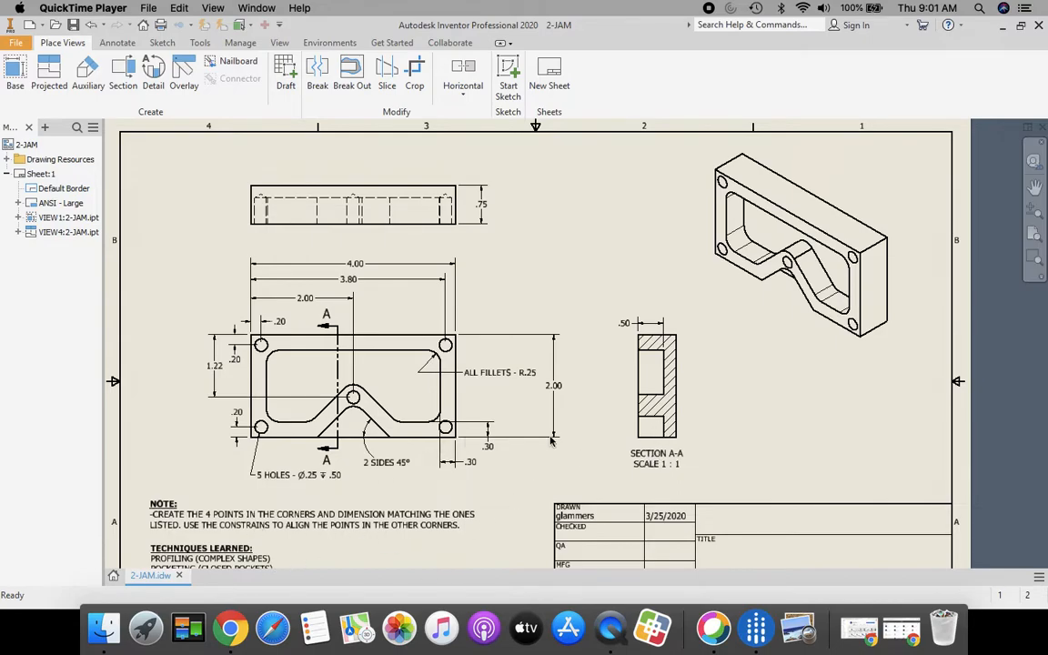
pyautogui.click(1037, 256)
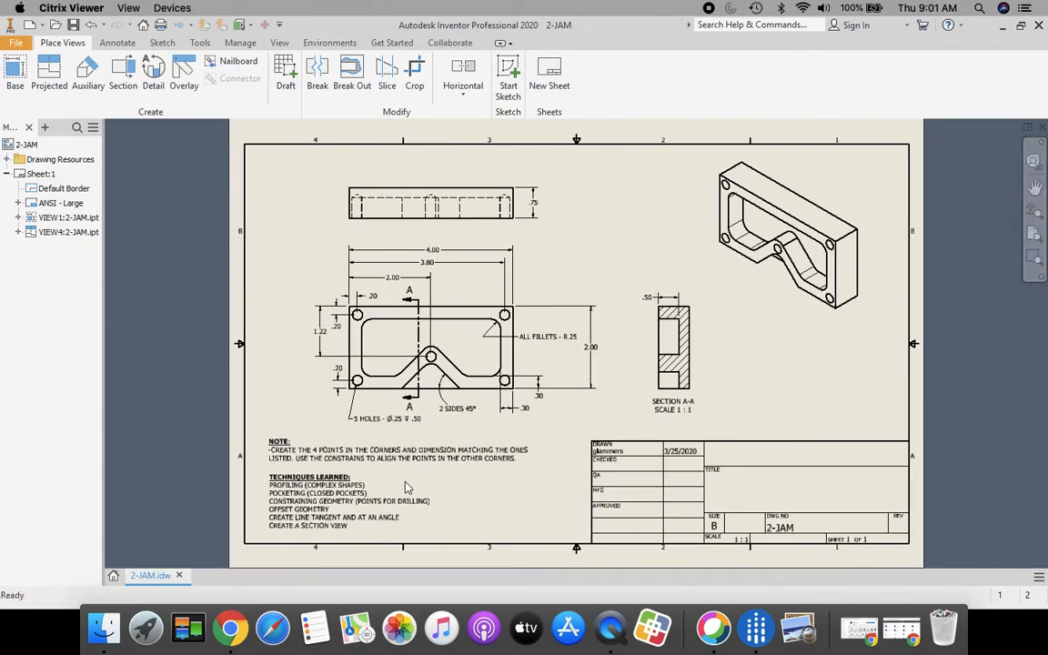
pyautogui.click(113, 575)
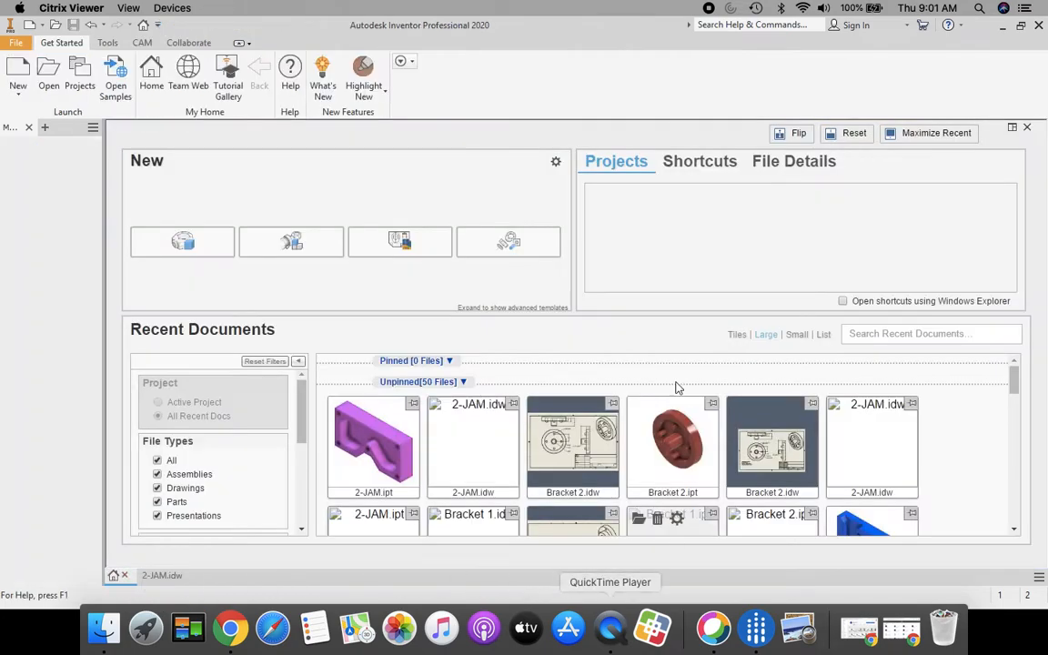
pyautogui.click(16, 71)
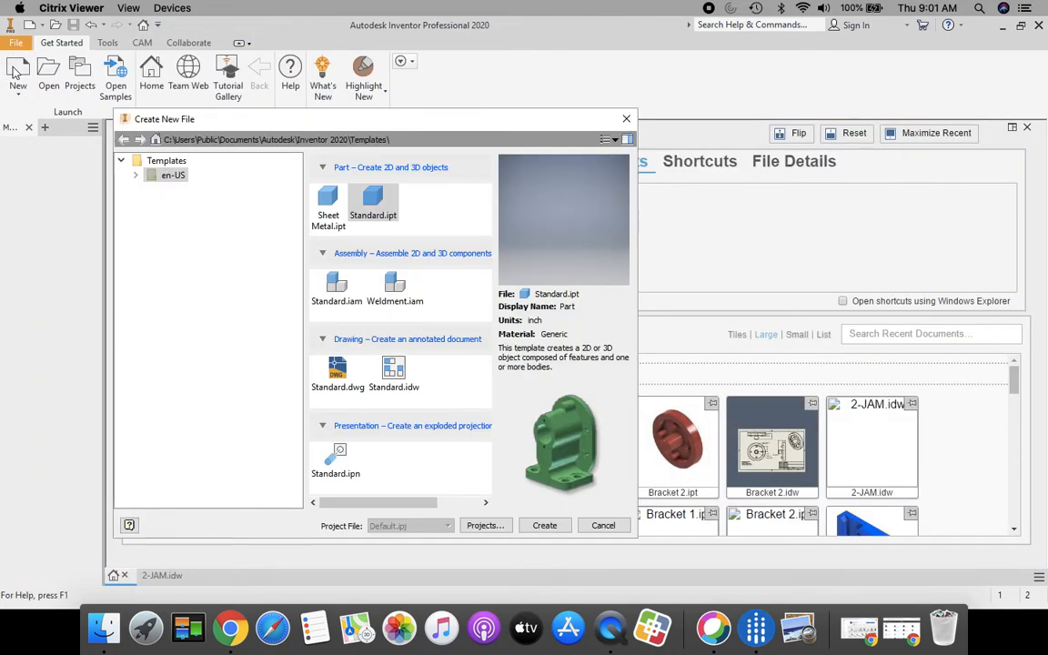
pyautogui.click(549, 525)
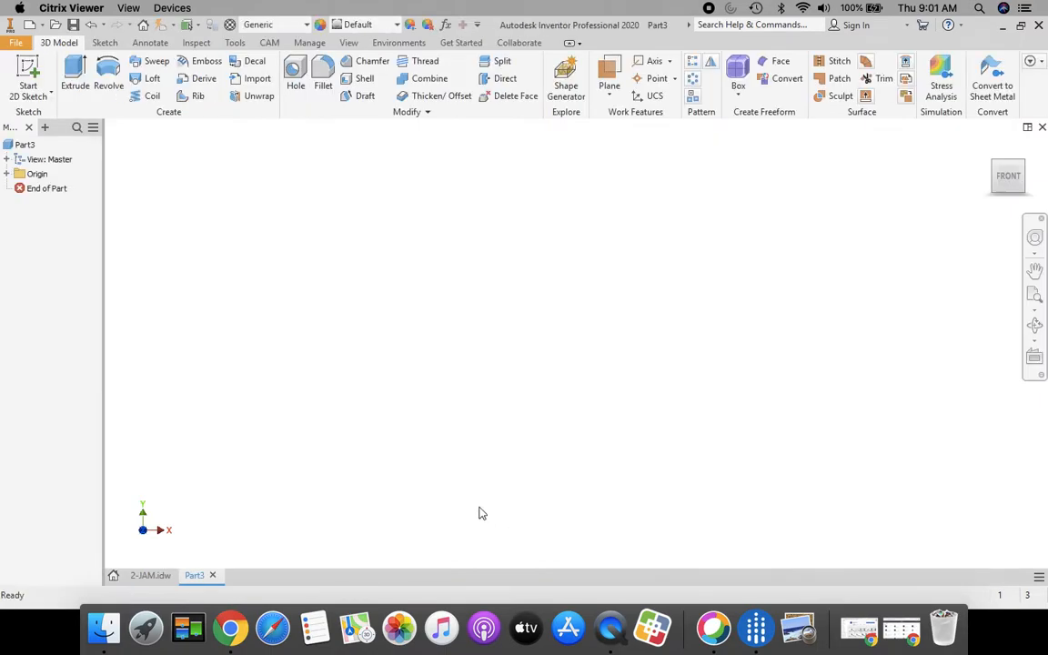
# Start a 2D sketch on the XY plane and view it from the front
pyautogui.click(28, 74)
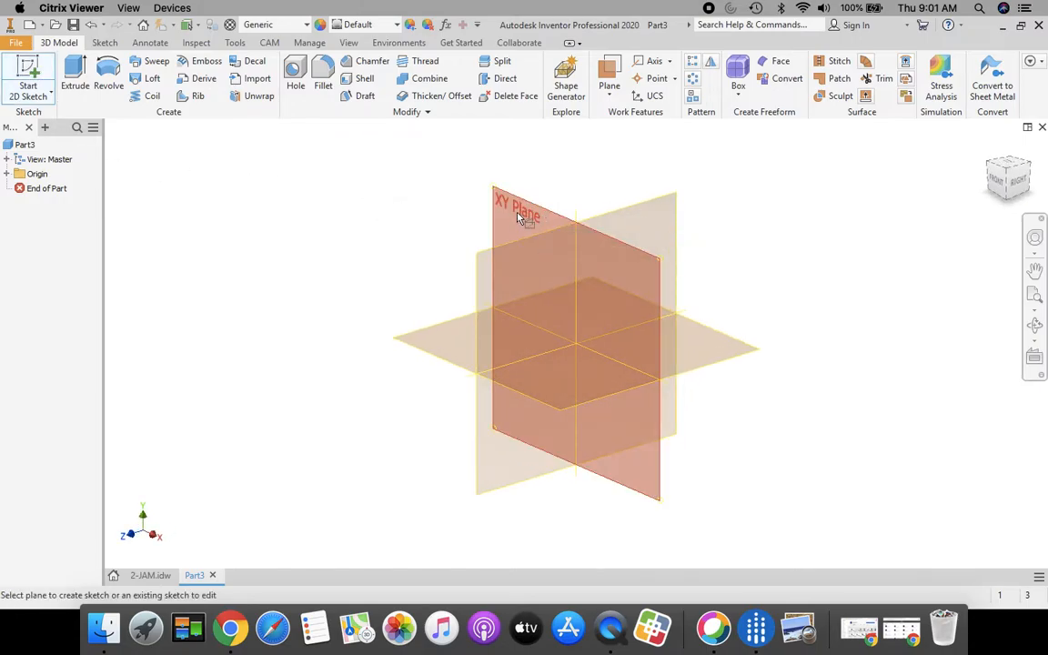
pyautogui.click(519, 215)
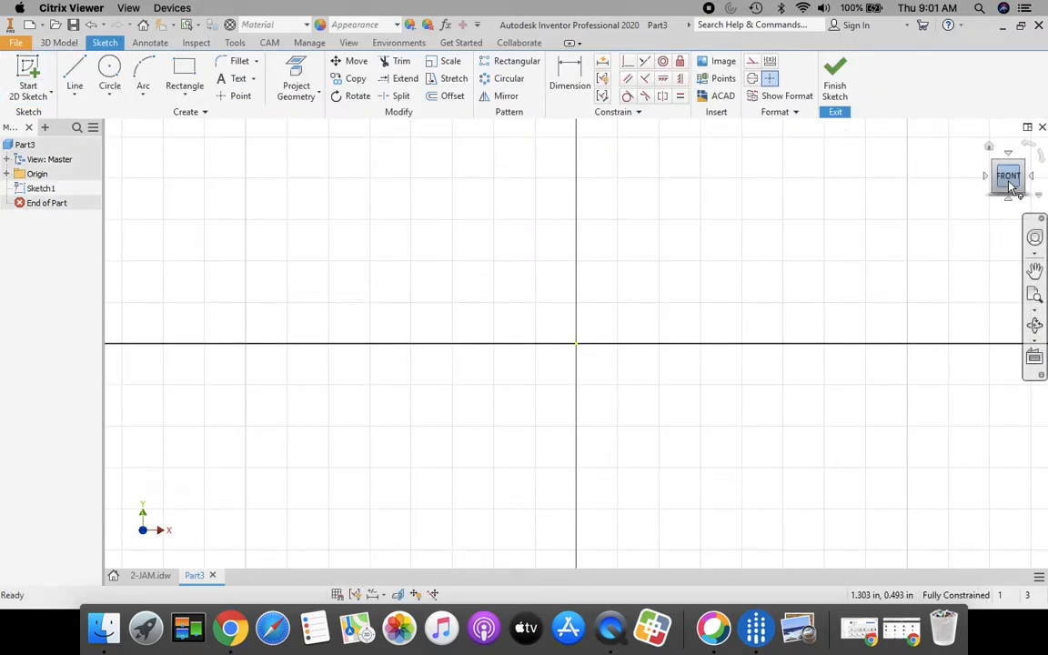
pyautogui.click(1011, 187)
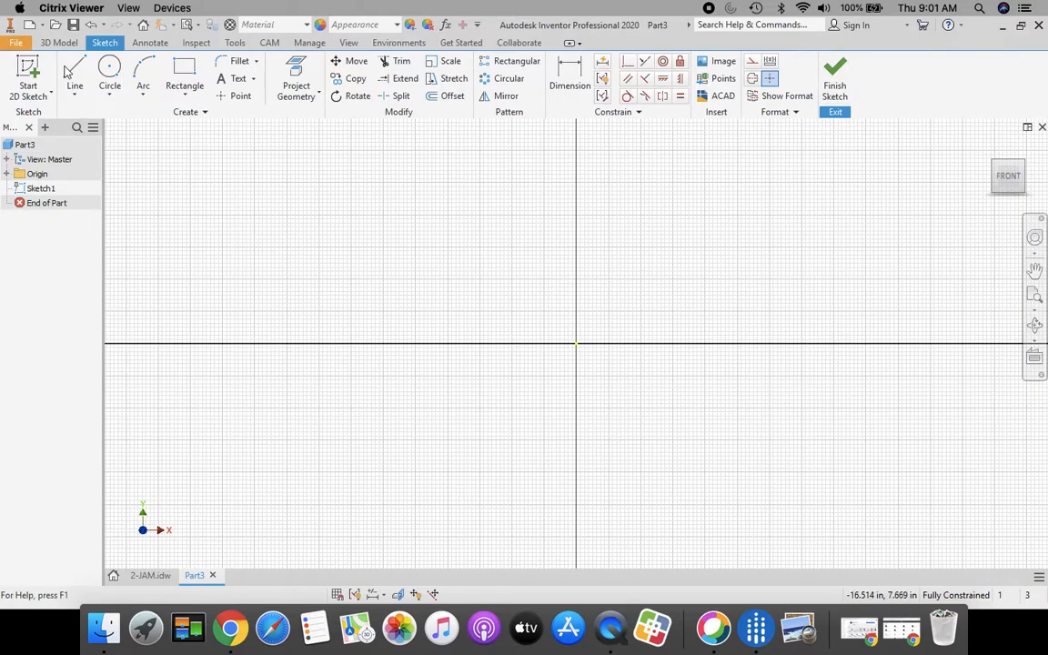
# Sketch a 4 in wide by 2 in high rectangle with its first corner at the origin and finish the sketch
pyautogui.click(182, 73)
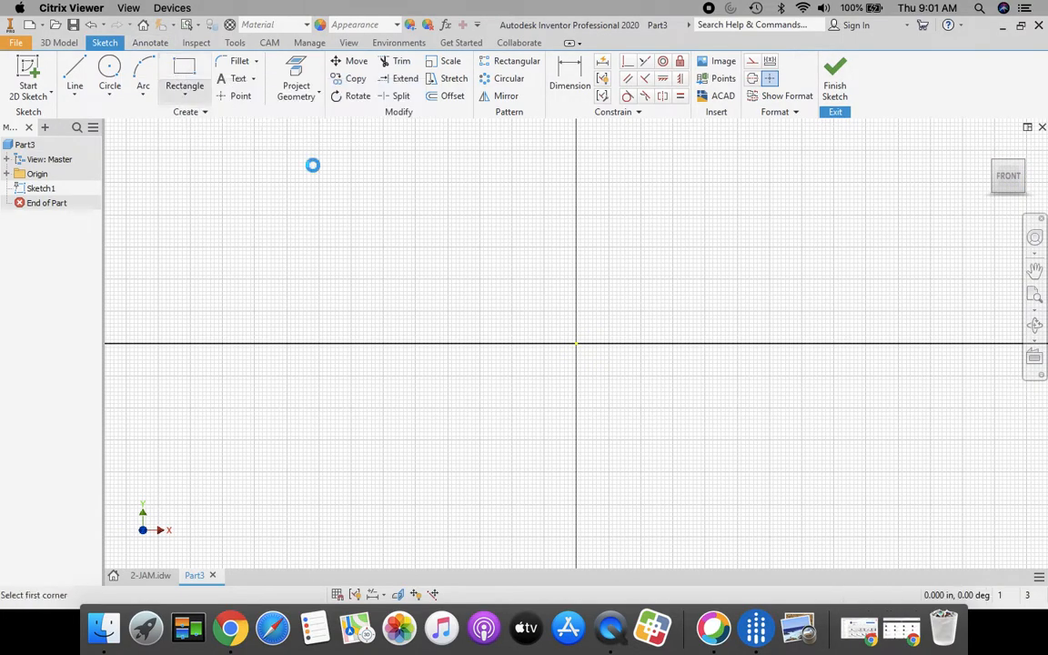
pyautogui.click(576, 344)
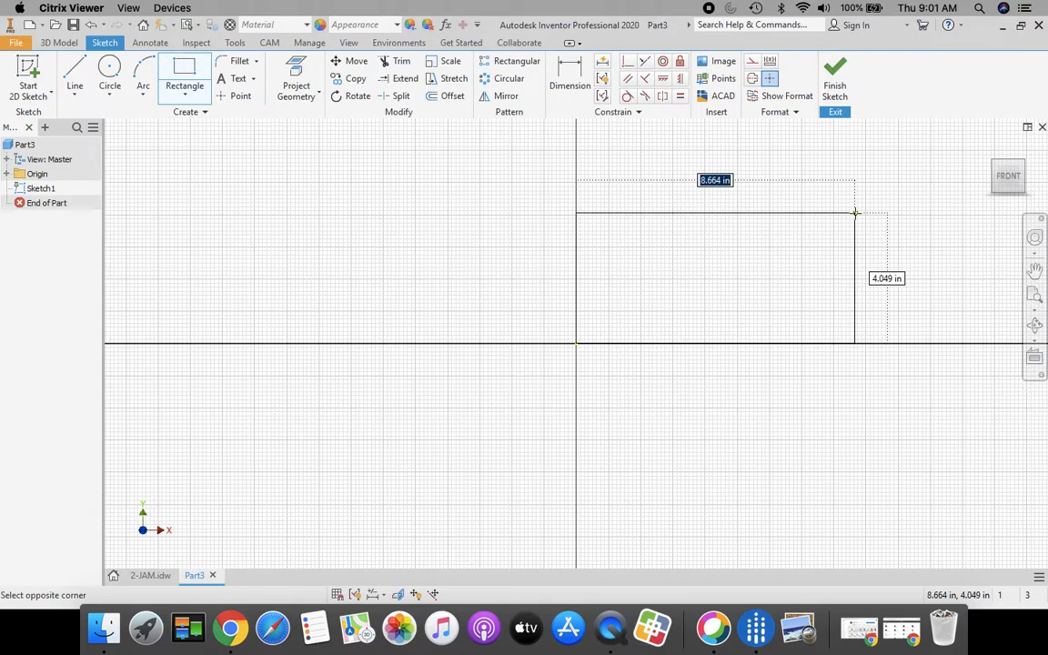
pyautogui.write('4')
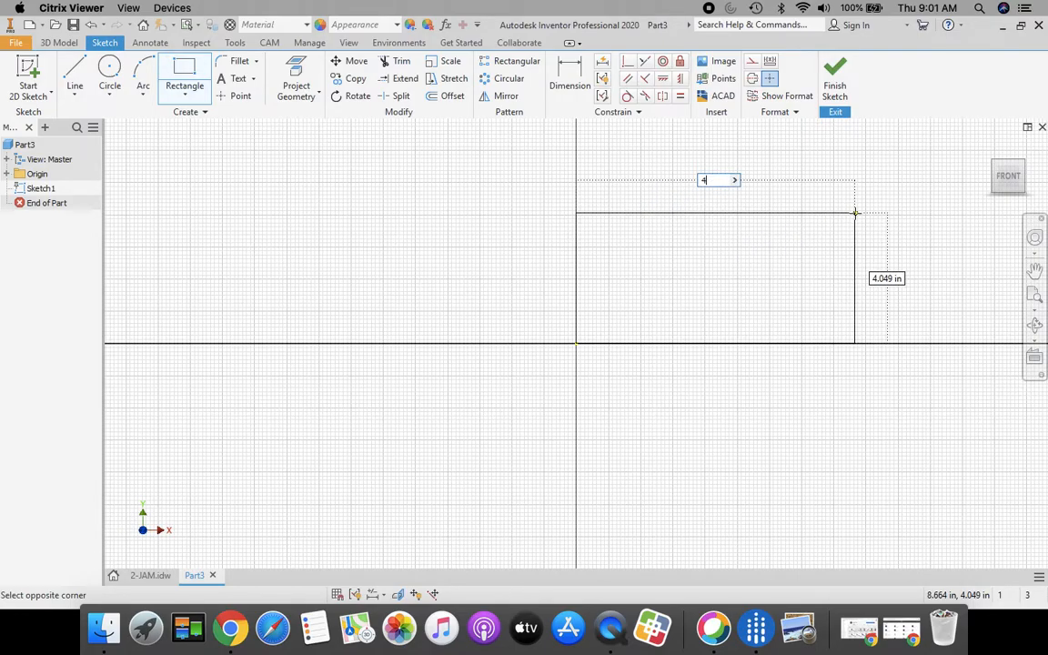
pyautogui.press('Tab')
pyautogui.write('2')
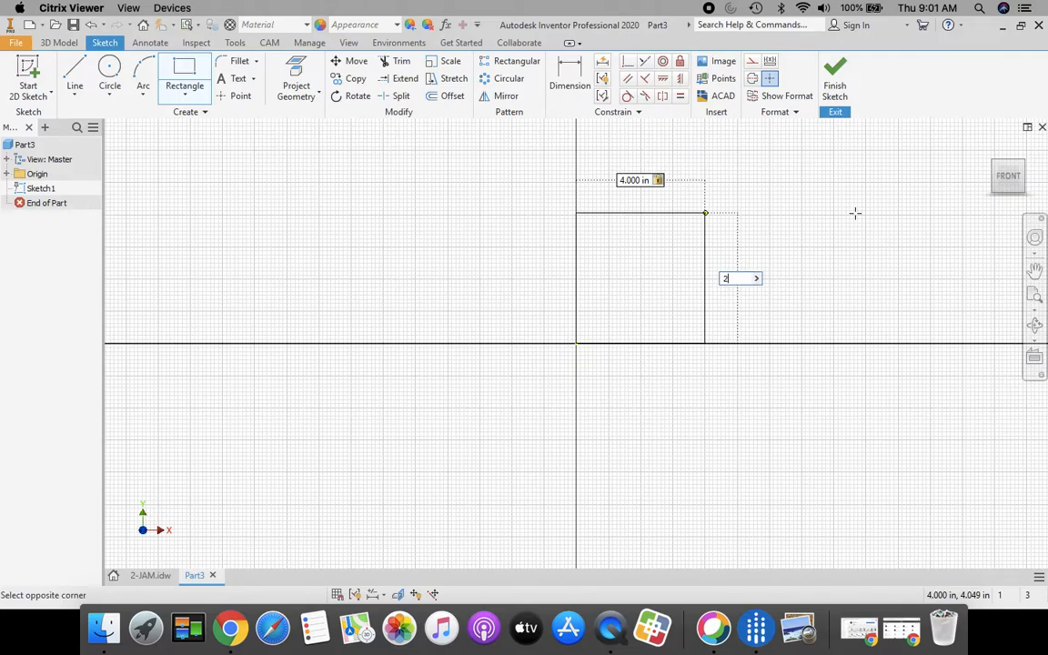
pyautogui.press('Return')
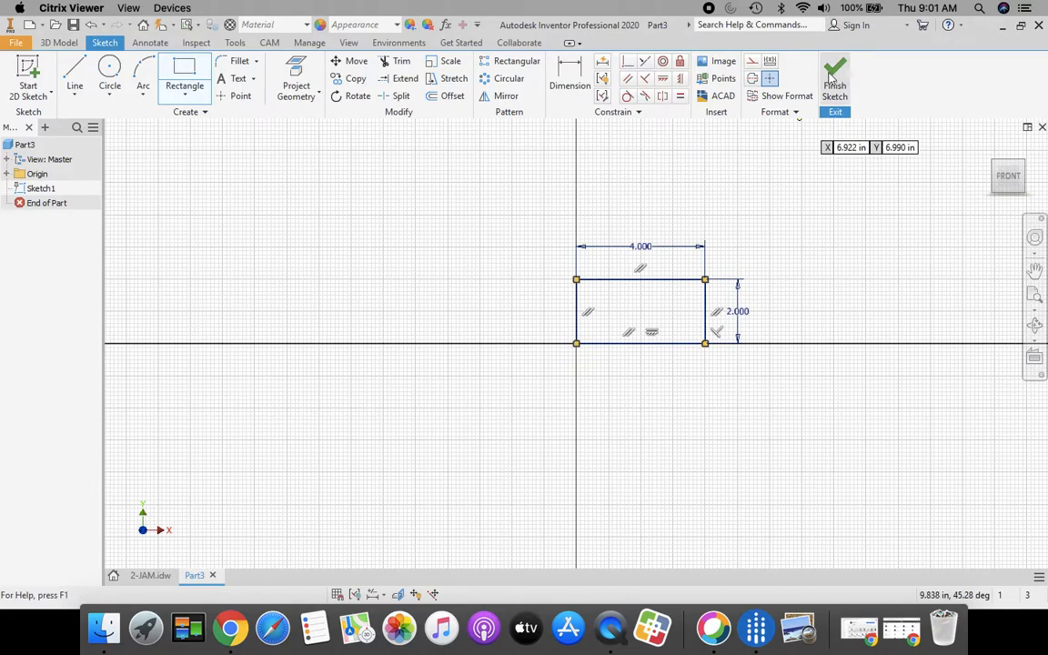
pyautogui.click(832, 83)
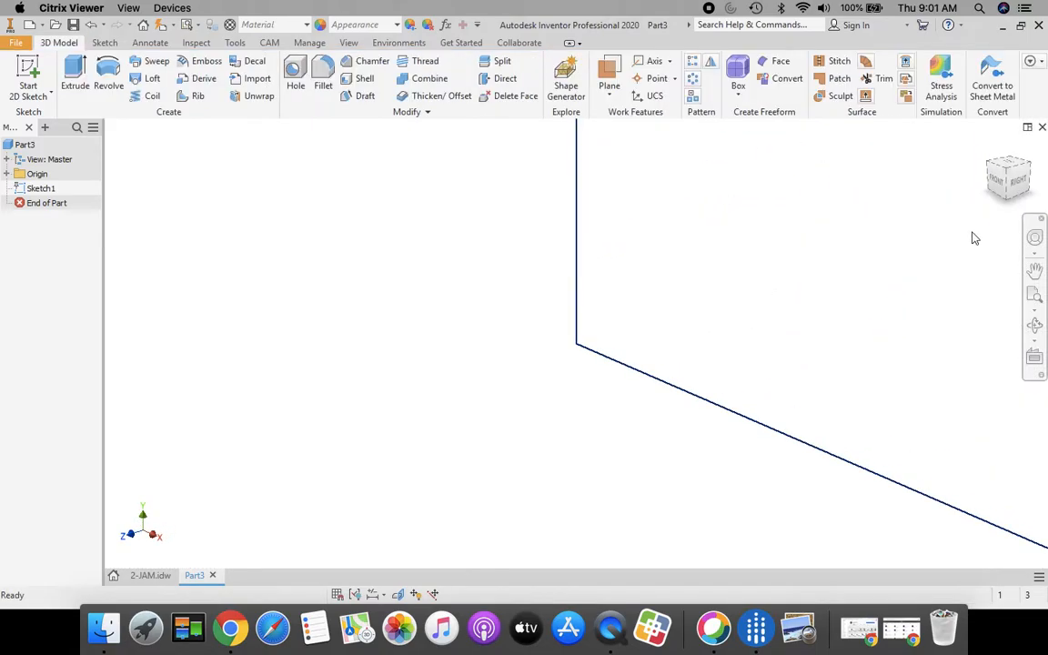
# Check the part's thickness in the 2-JAM drawing and extrude the rectangle .75 in in the flipped direction
pyautogui.click(988, 148)
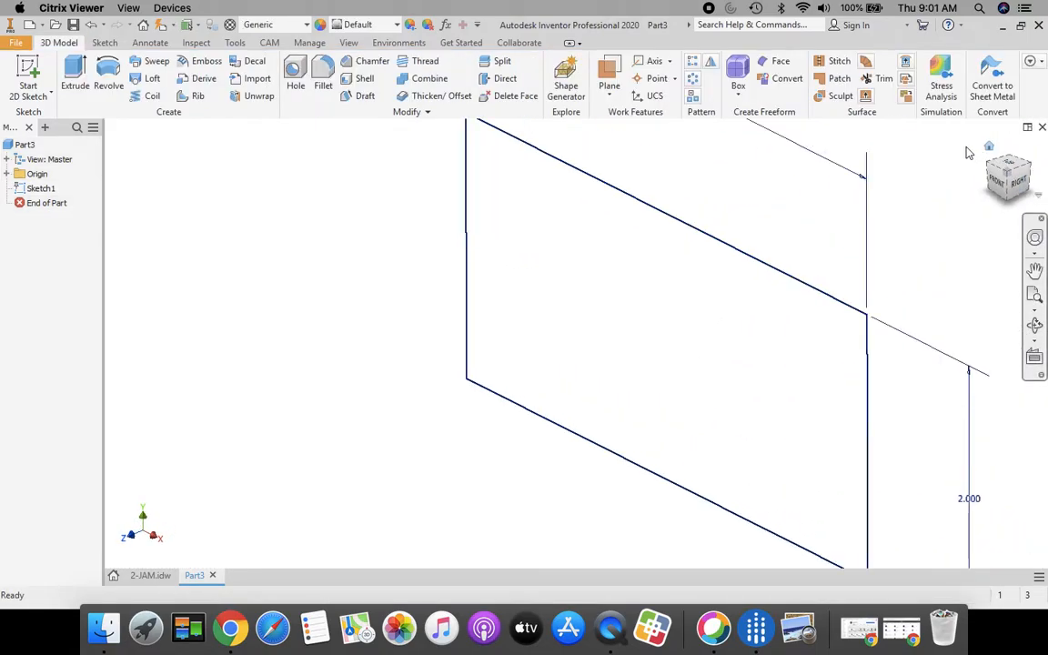
pyautogui.click(155, 575)
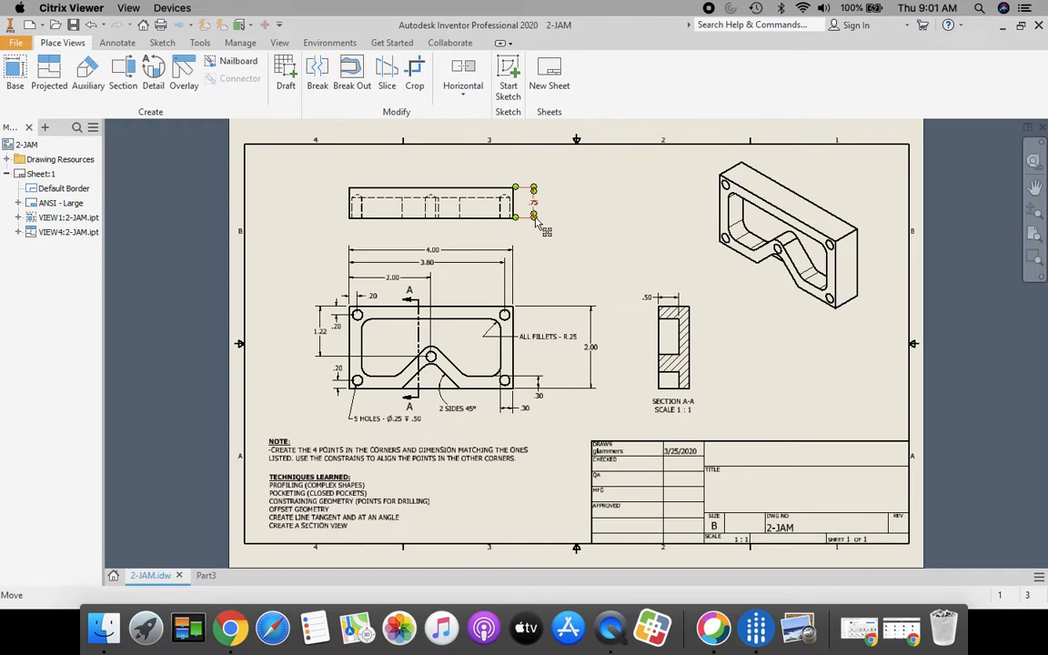
pyautogui.click(206, 575)
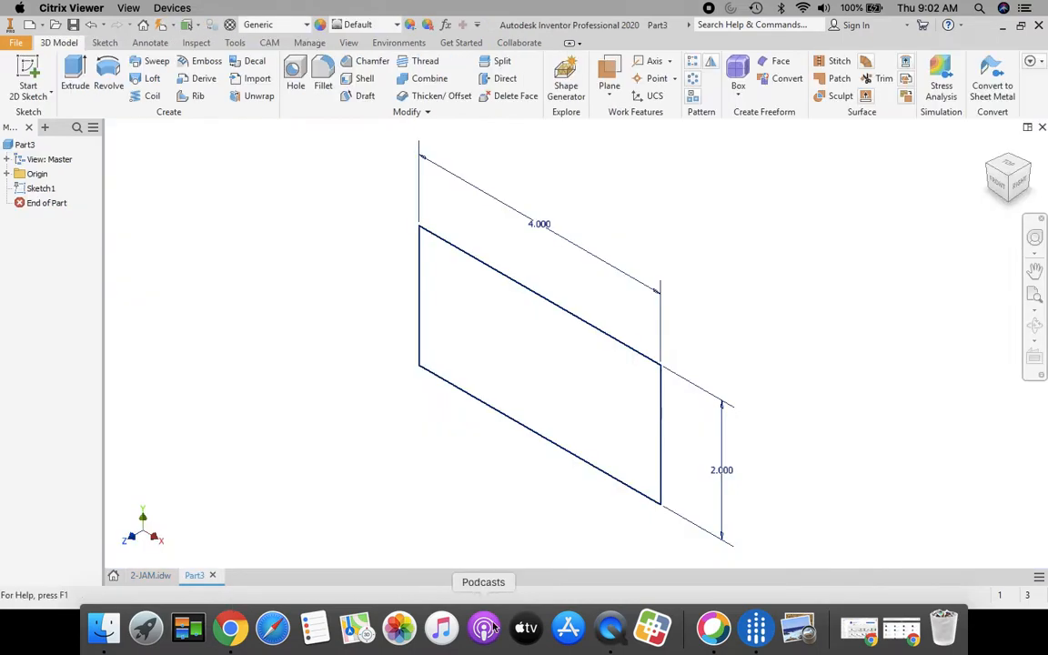
pyautogui.click(72, 80)
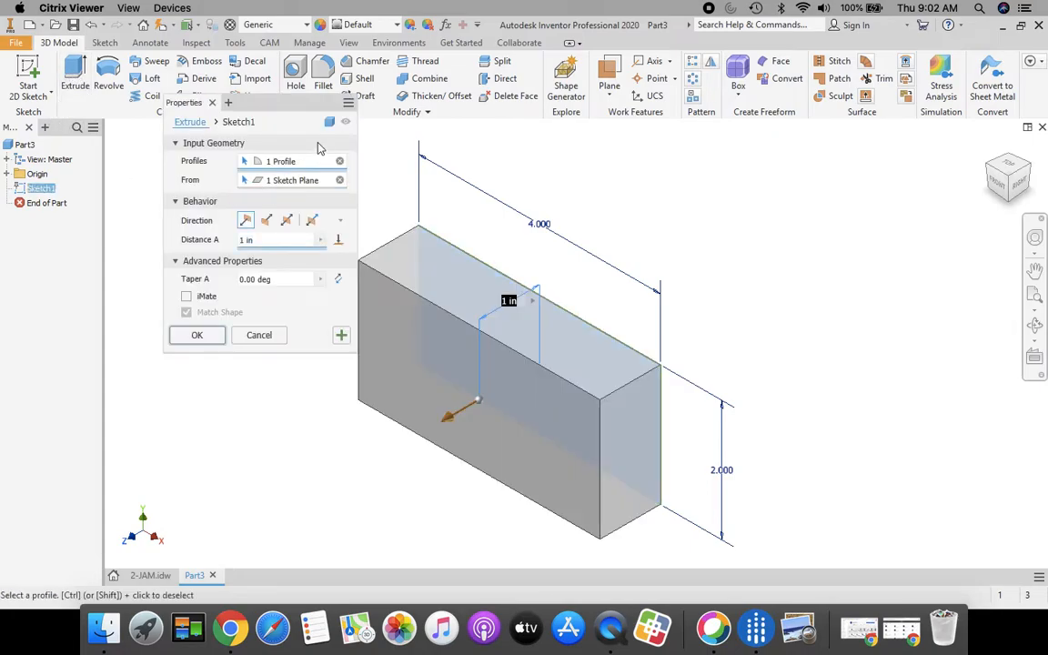
pyautogui.click(266, 221)
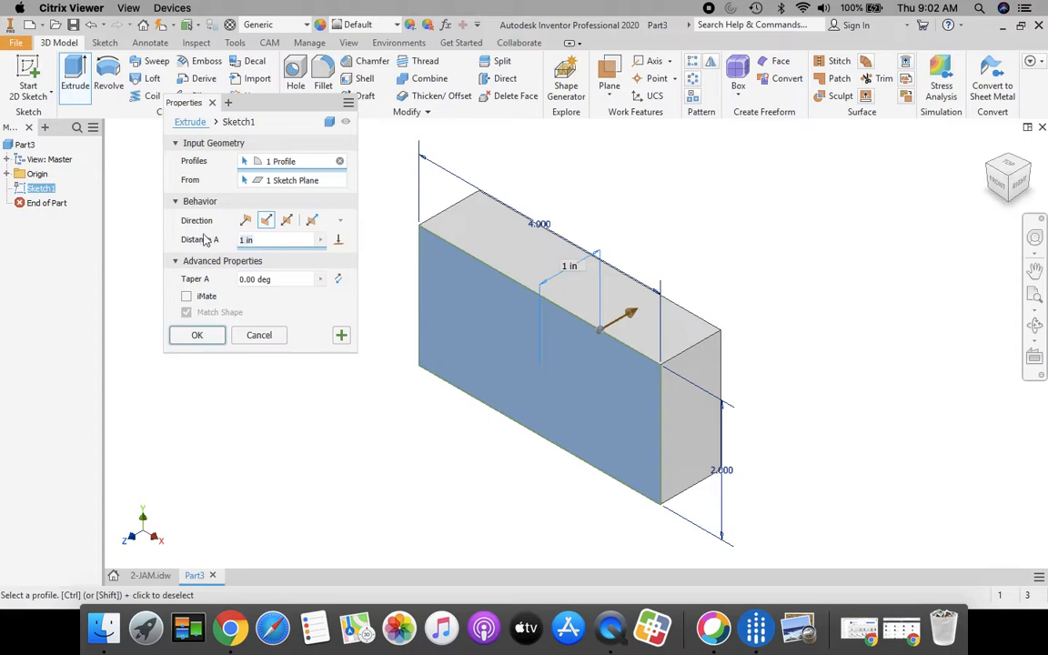
pyautogui.write('.75')
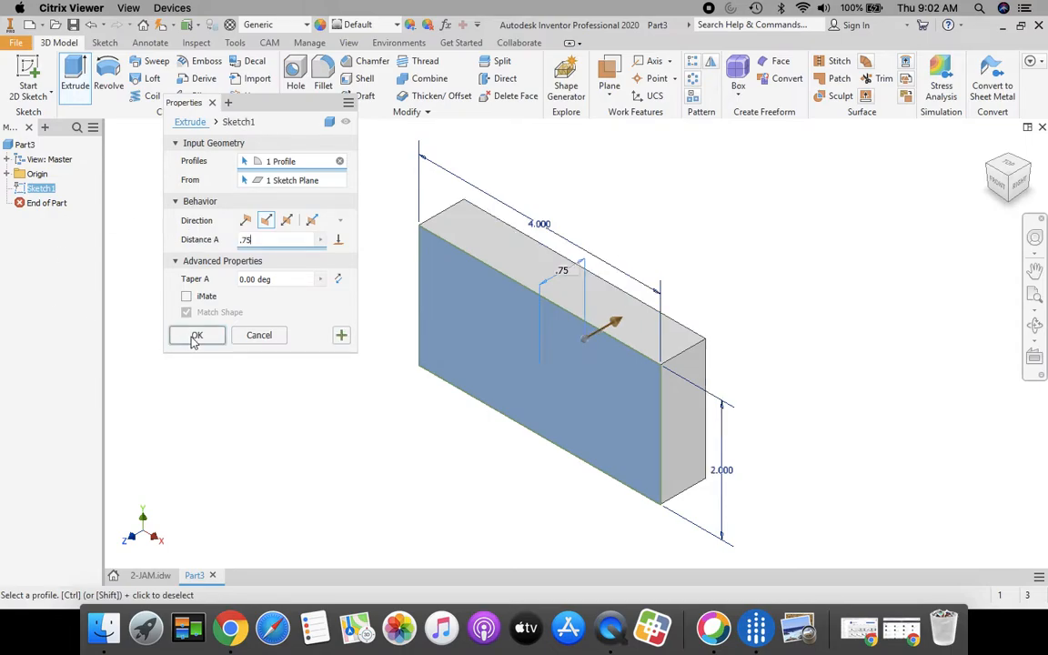
pyautogui.click(196, 336)
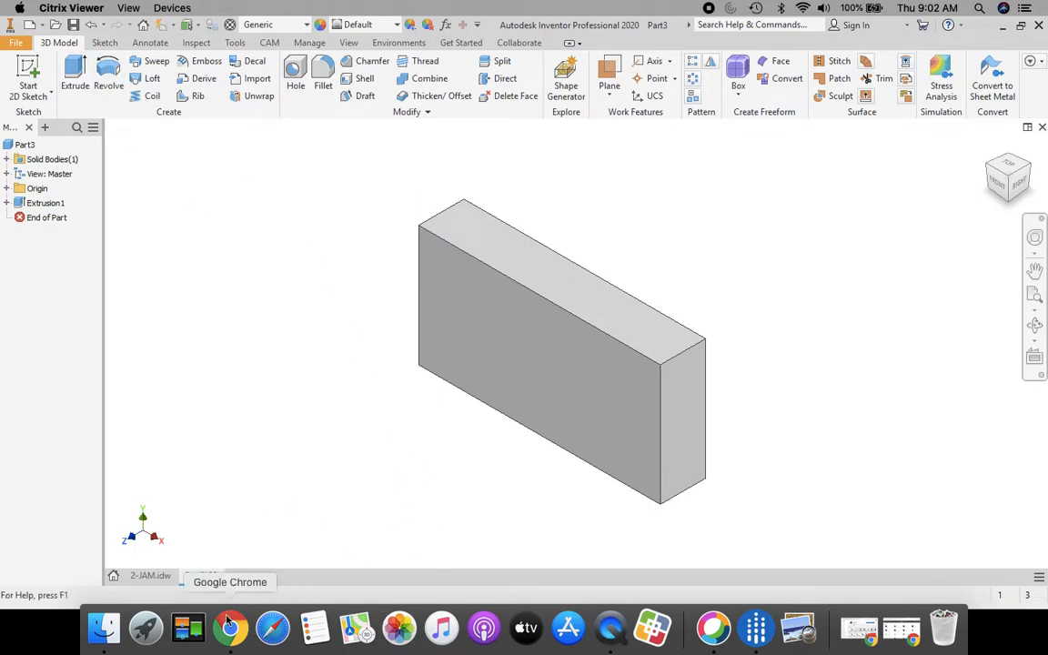
# Review the hole positions in the 2-JAM drawing and start a new 2D sketch on the block's large front face
pyautogui.click(150, 576)
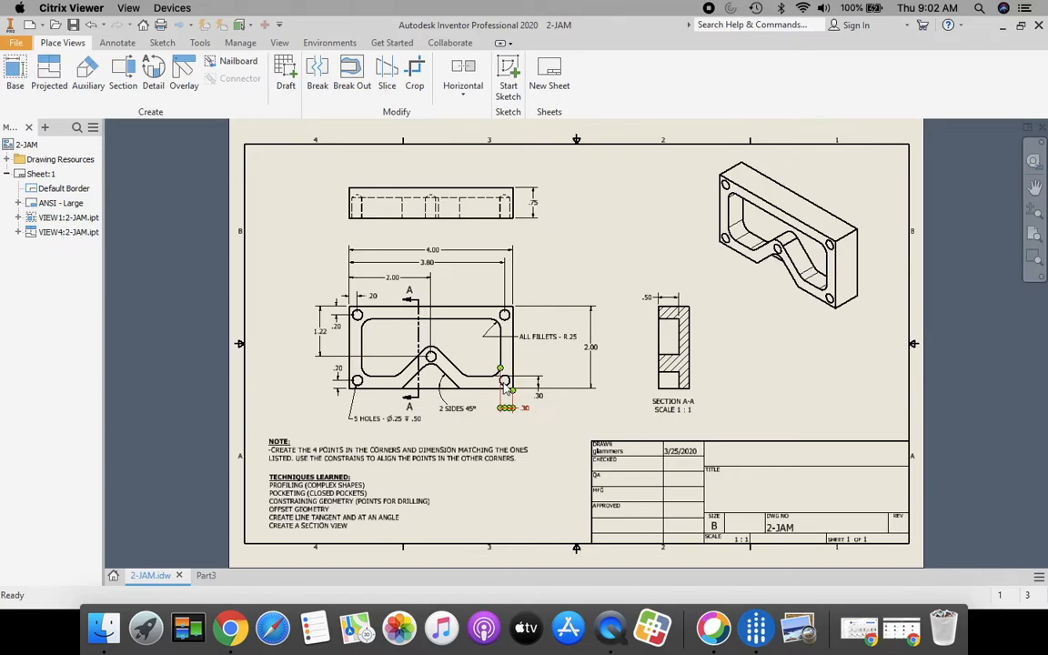
pyautogui.click(204, 575)
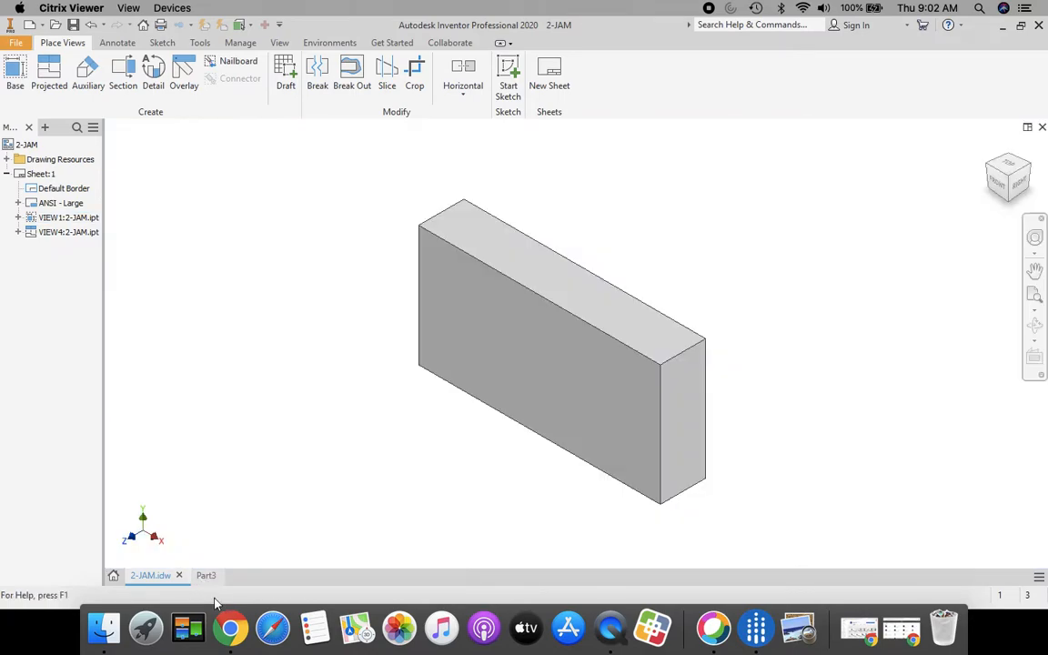
pyautogui.click(28, 74)
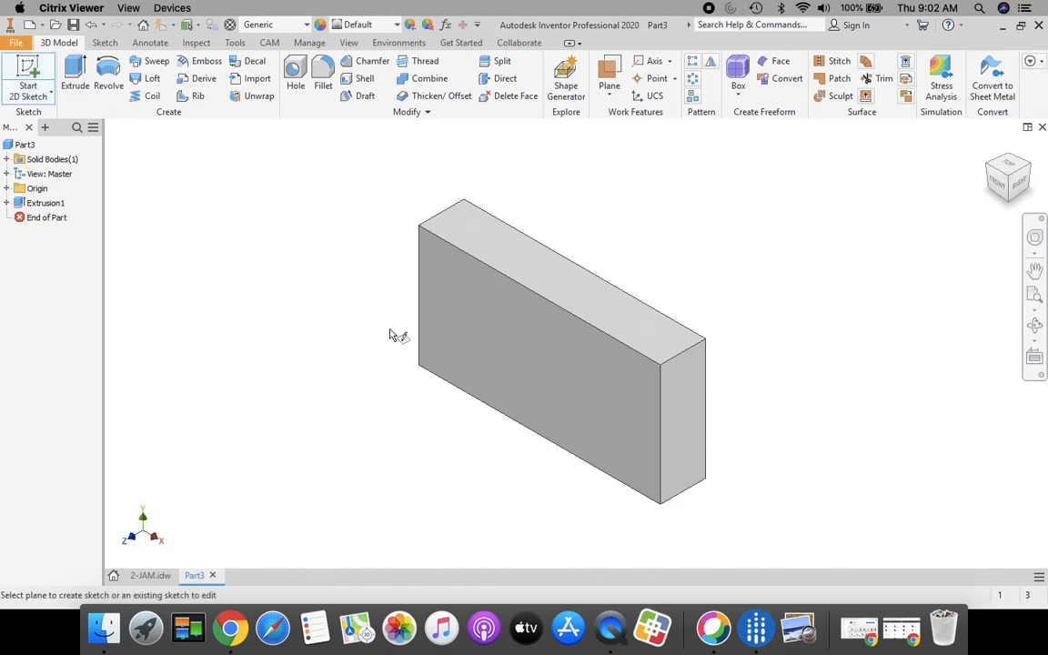
pyautogui.click(557, 372)
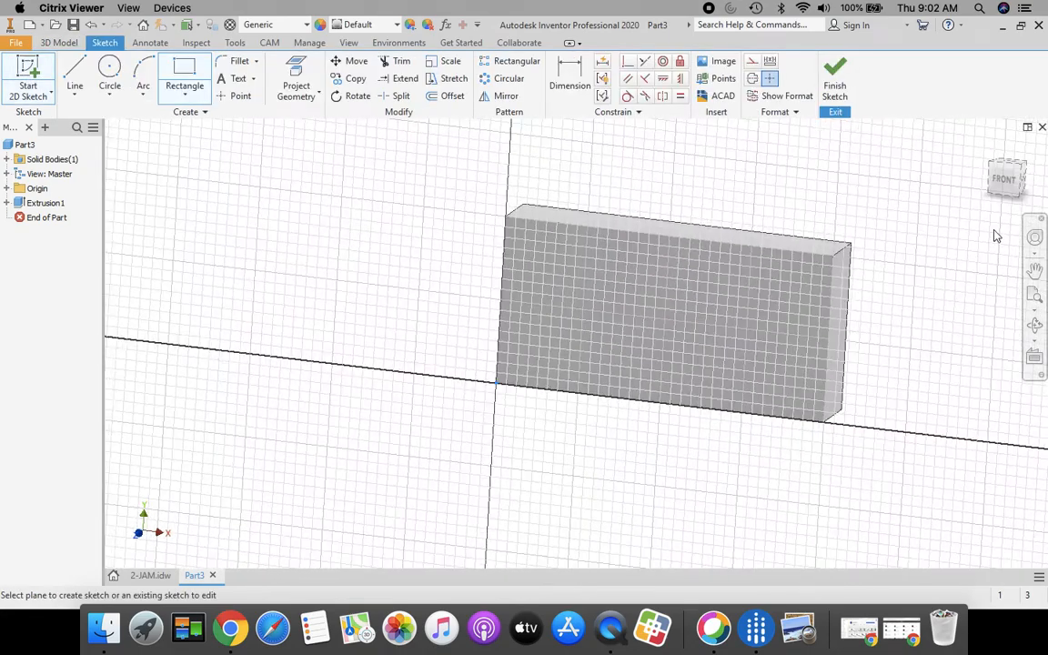
pyautogui.click(1010, 176)
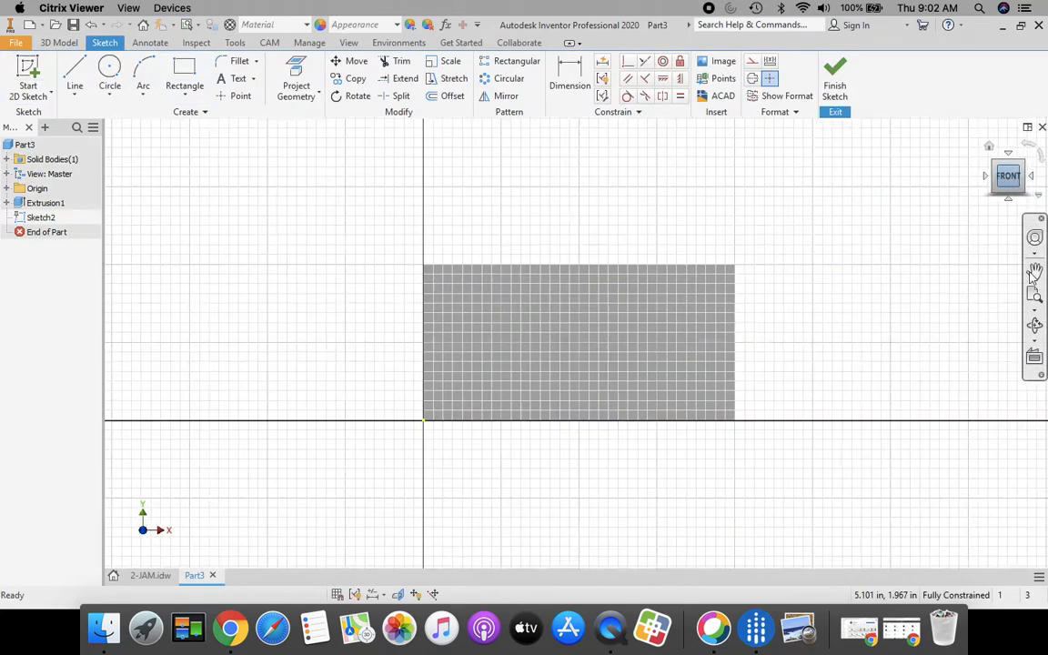
pyautogui.click(1034, 294)
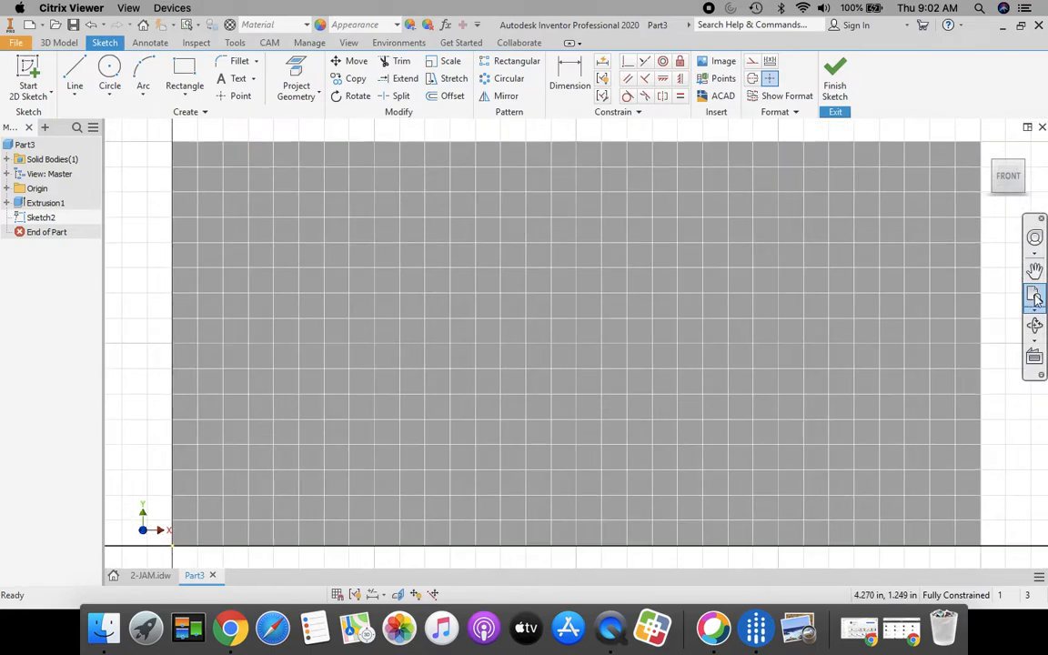
pyautogui.scroll(-3, 625, 300)
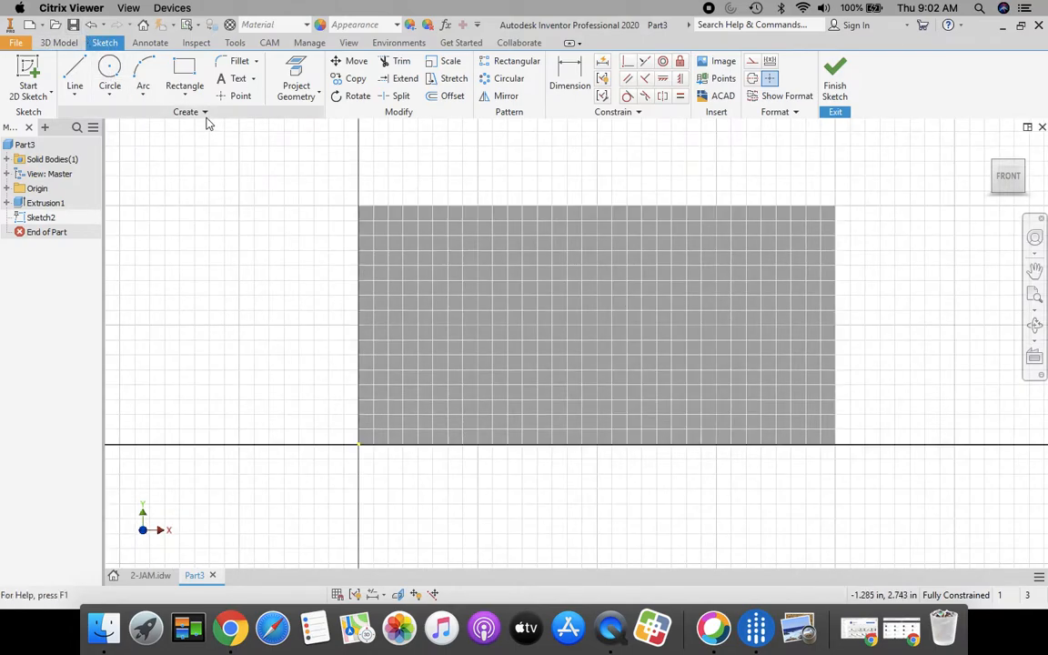
# Place four sketch points on the front face, one near each corner of the block
pyautogui.click(230, 96)
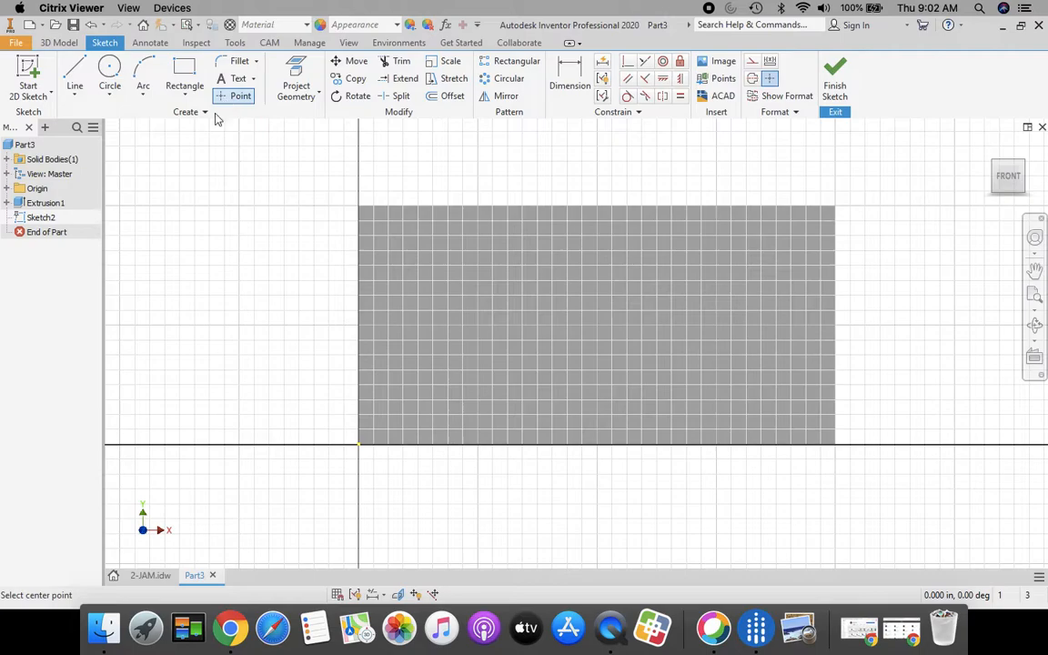
pyautogui.click(399, 242)
pyautogui.click(794, 241)
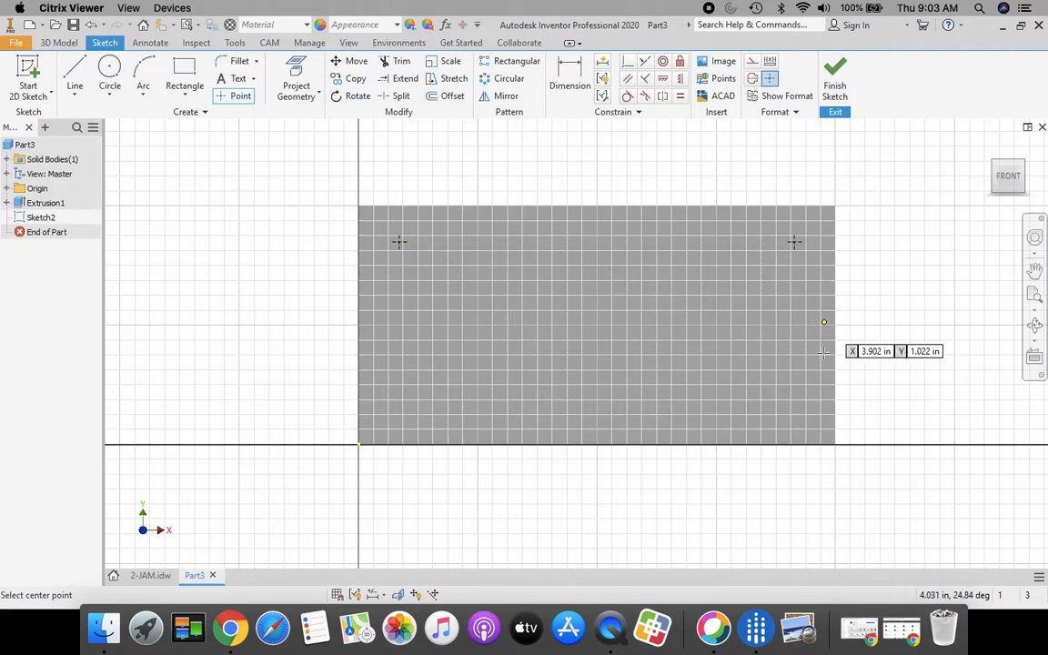
pyautogui.click(811, 405)
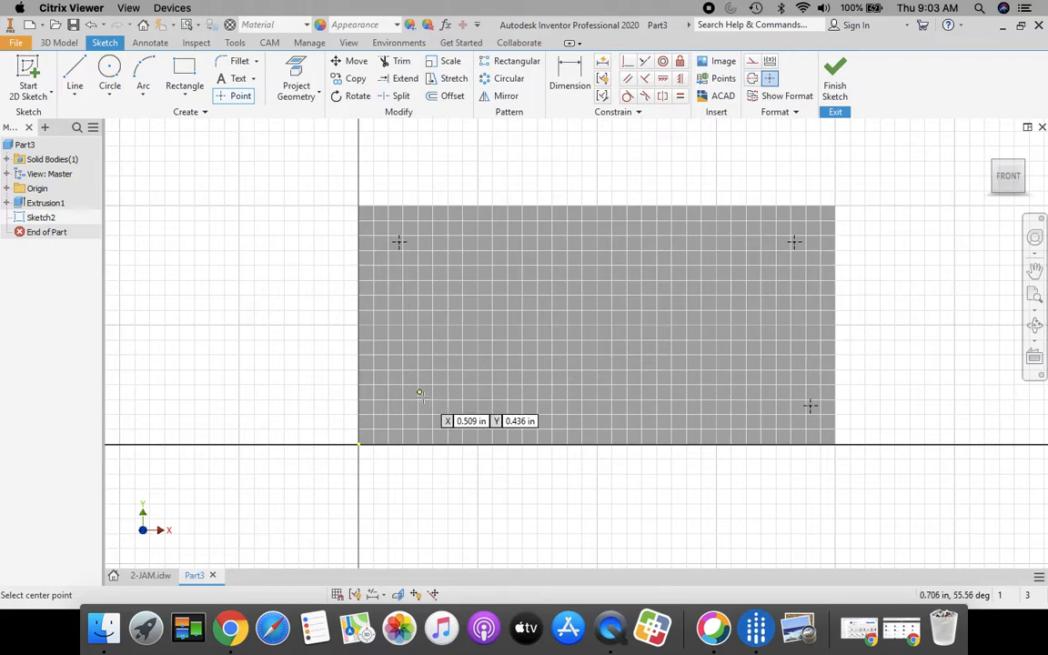
pyautogui.click(423, 398)
pyautogui.press('Escape')
# Dimension the upper-left point .2 in horizontally from the block's left edge
pyautogui.click(569, 82)
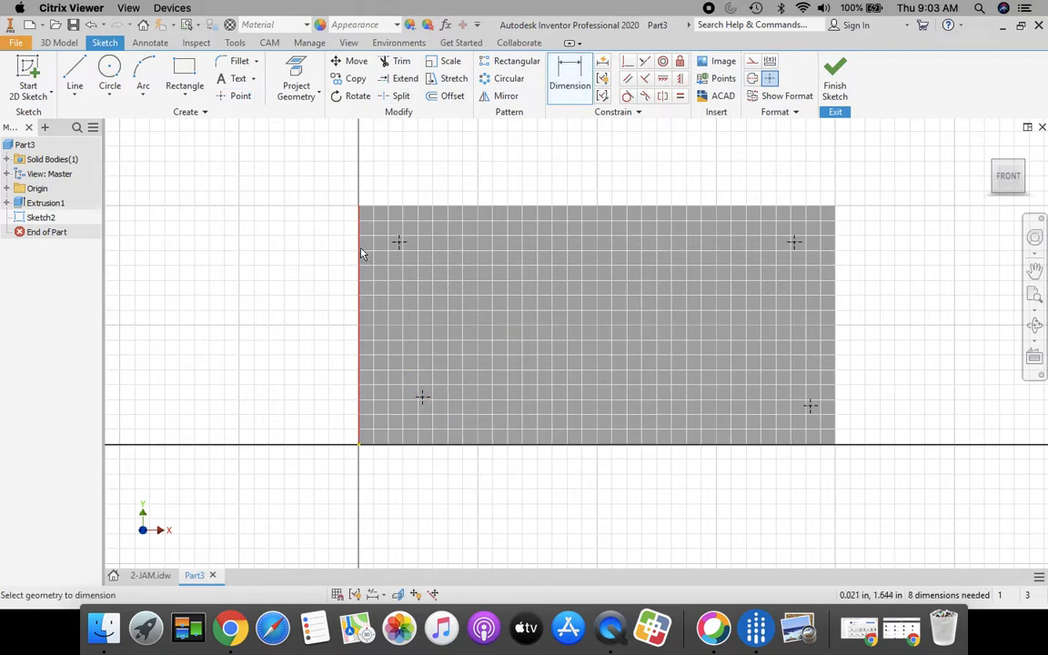
pyautogui.click(399, 244)
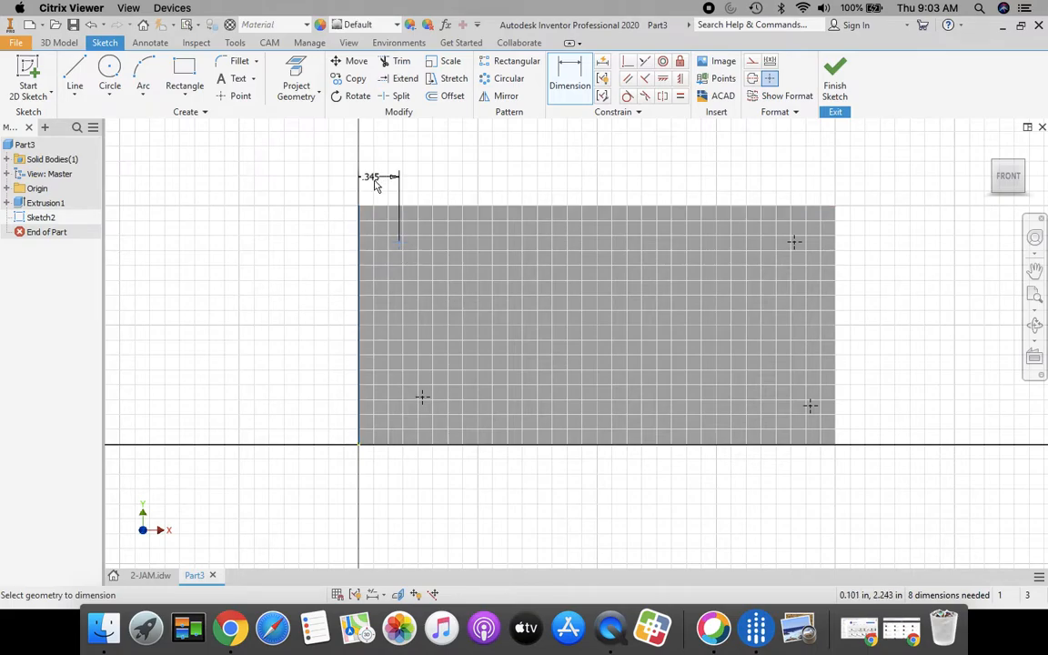
pyautogui.click(380, 184)
pyautogui.write('.2')
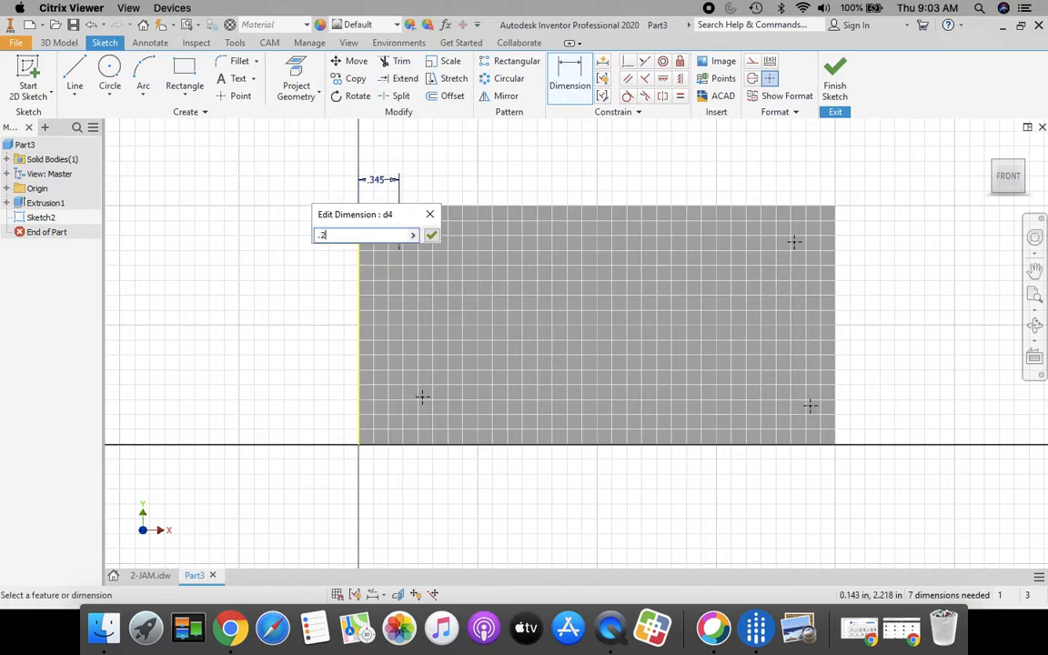
pyautogui.click(431, 235)
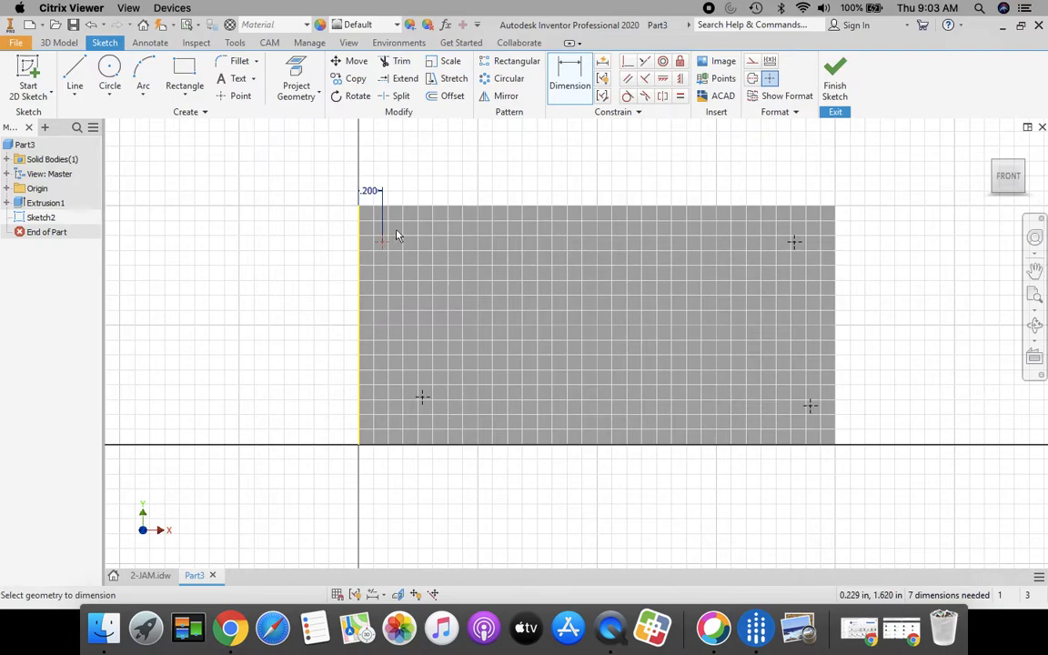
# Dimension the upper-left point .2 in vertically from the block's top edge
pyautogui.click(381, 244)
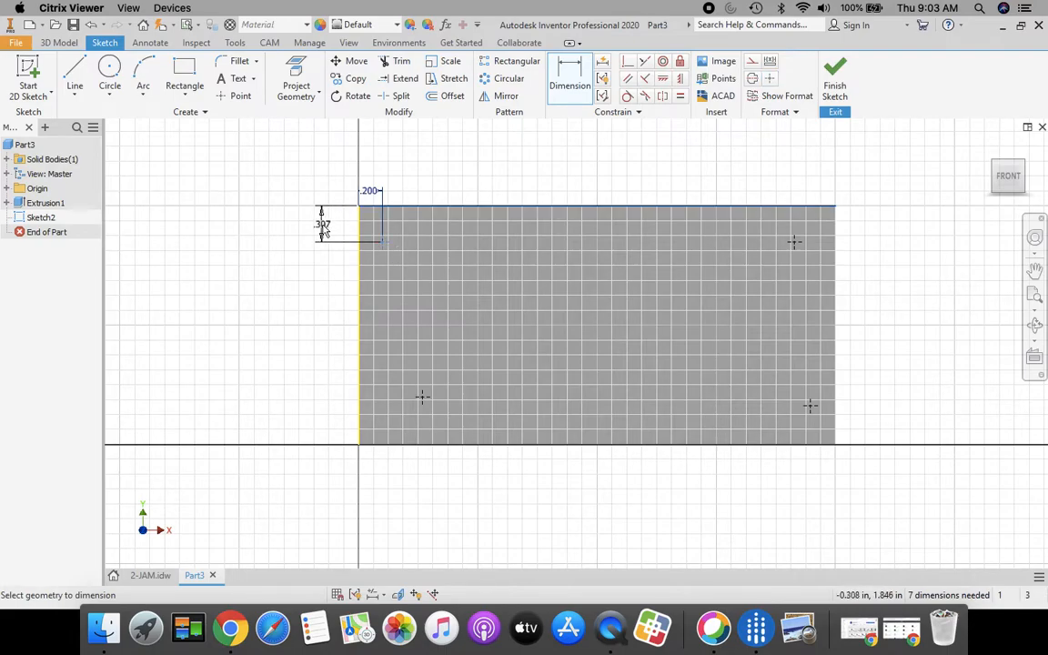
pyautogui.click(320, 226)
pyautogui.write('.2')
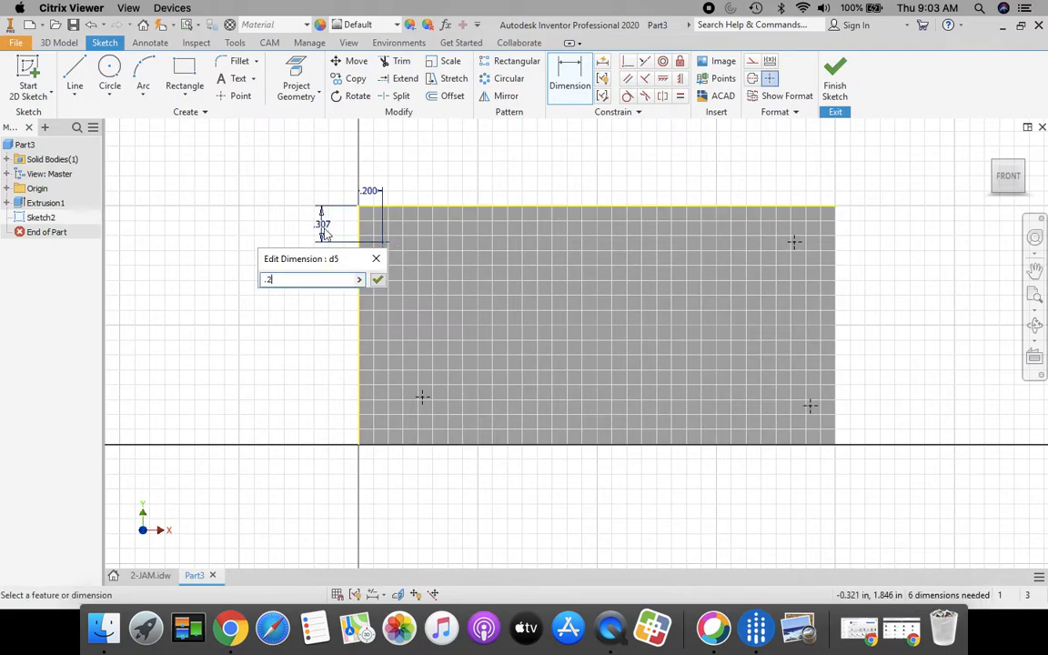
pyautogui.press('Return')
# Dimension the upper-right point 3.8 in horizontally from the block's left edge
pyautogui.click(361, 282)
pyautogui.click(793, 241)
pyautogui.click(546, 154)
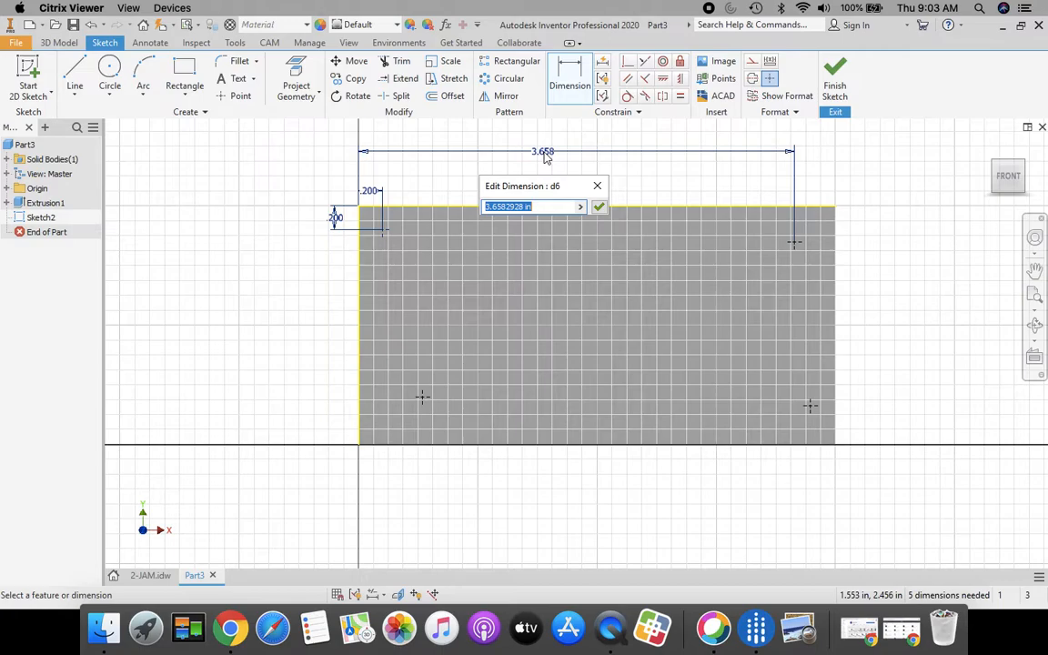
pyautogui.write('3.8')
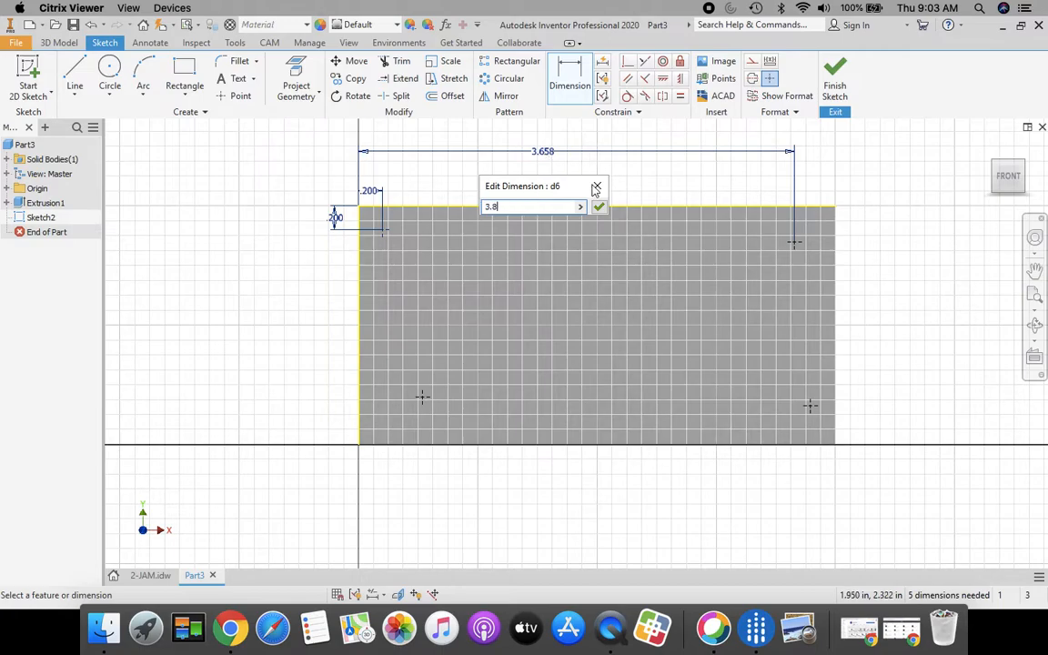
pyautogui.click(597, 207)
# Dimension the lower-left point .2 in vertically from the block's bottom edge
pyautogui.click(417, 444)
pyautogui.click(422, 398)
pyautogui.click(299, 428)
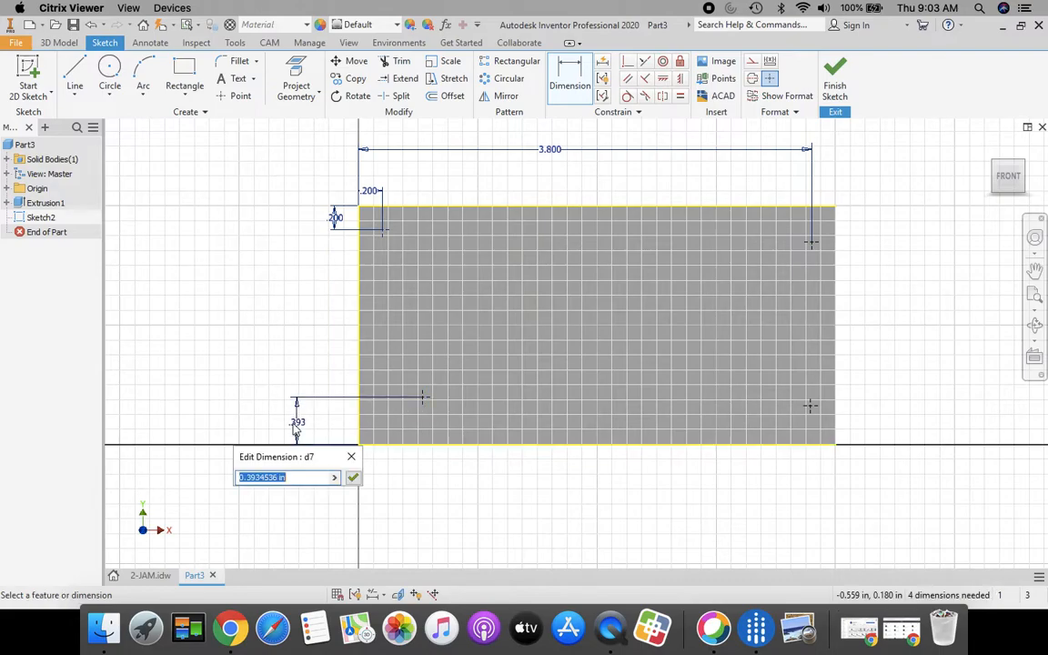
pyautogui.write('.2')
pyautogui.press('Return')
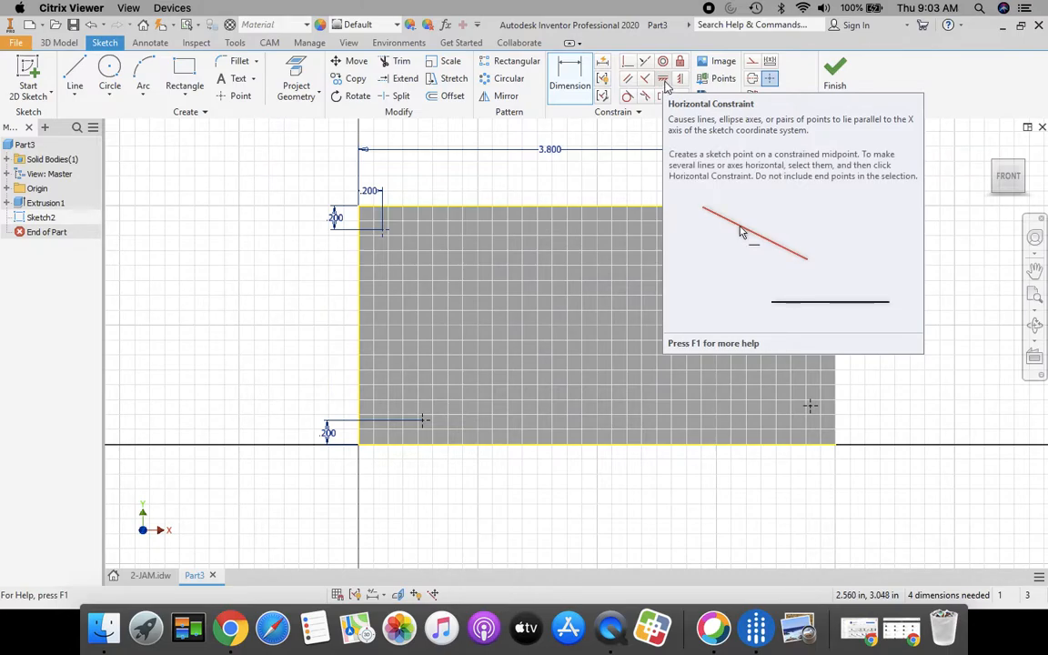
# Apply horizontal constraints between the two upper corner points and between the two lower corner points
pyautogui.click(665, 82)
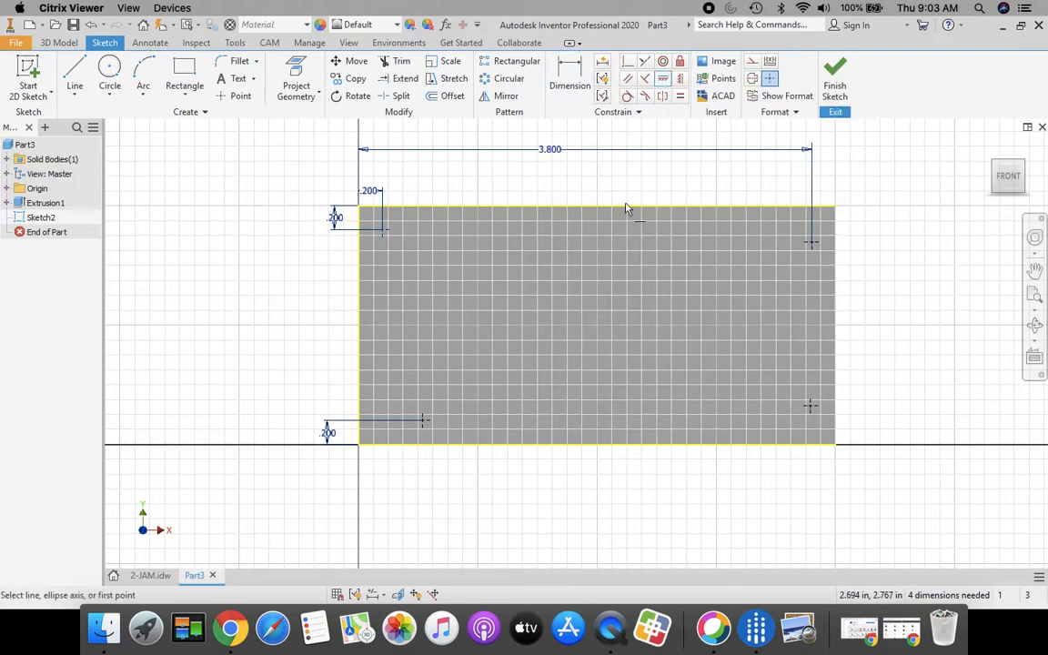
pyautogui.click(385, 233)
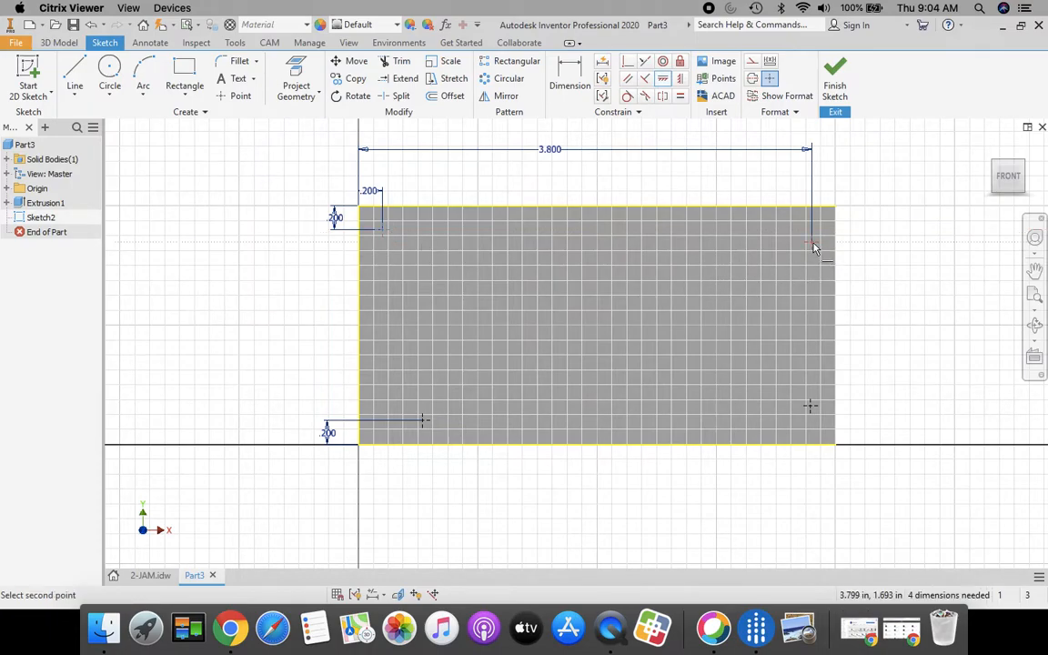
pyautogui.click(814, 246)
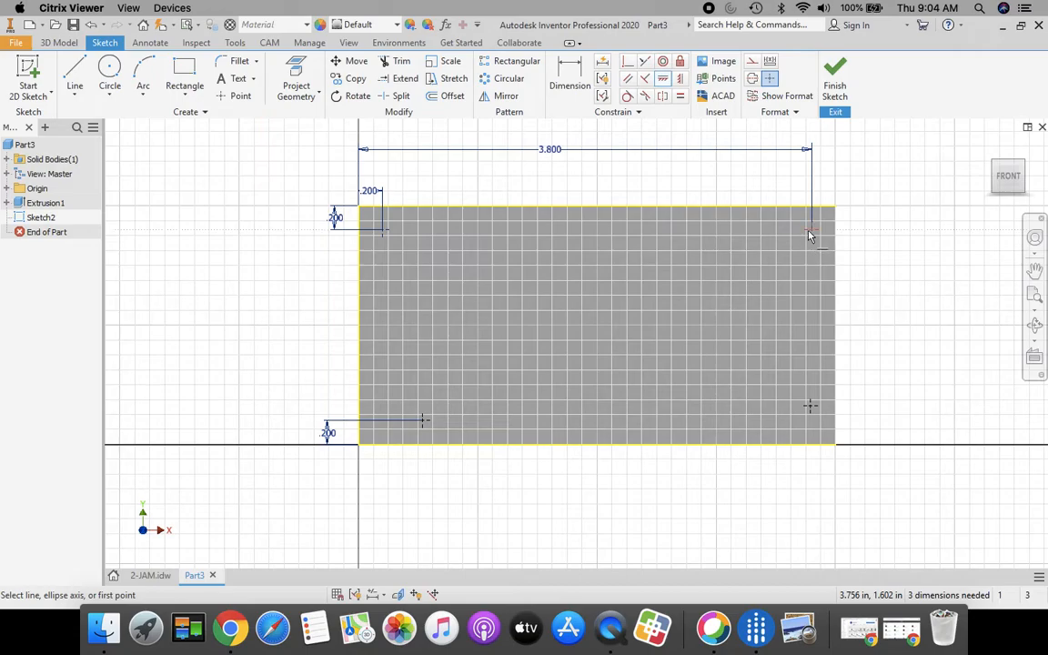
pyautogui.click(424, 423)
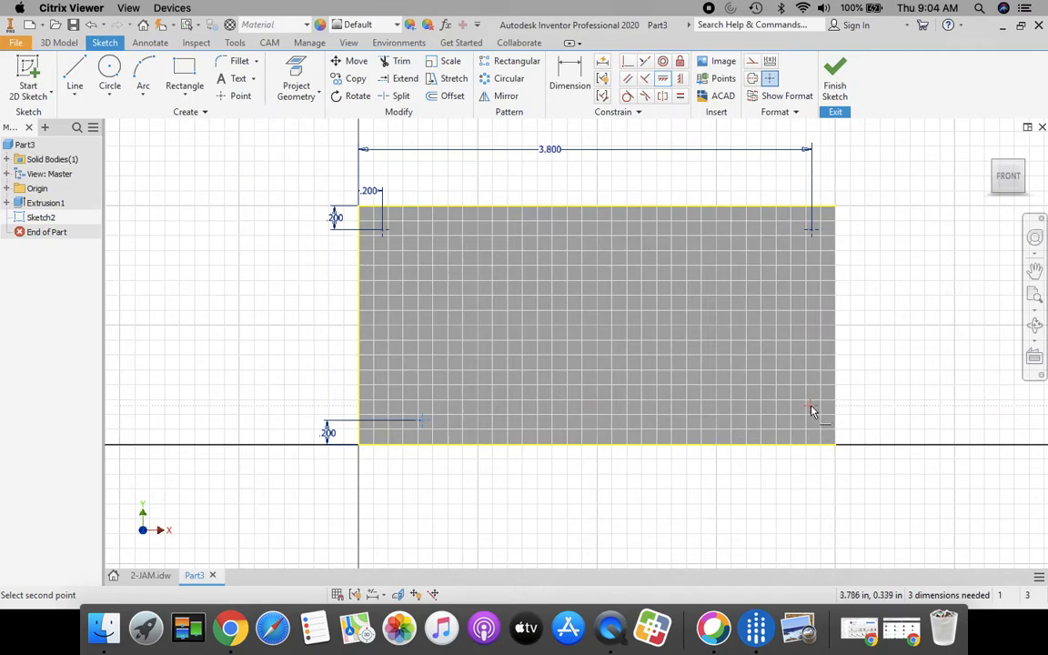
pyautogui.click(810, 406)
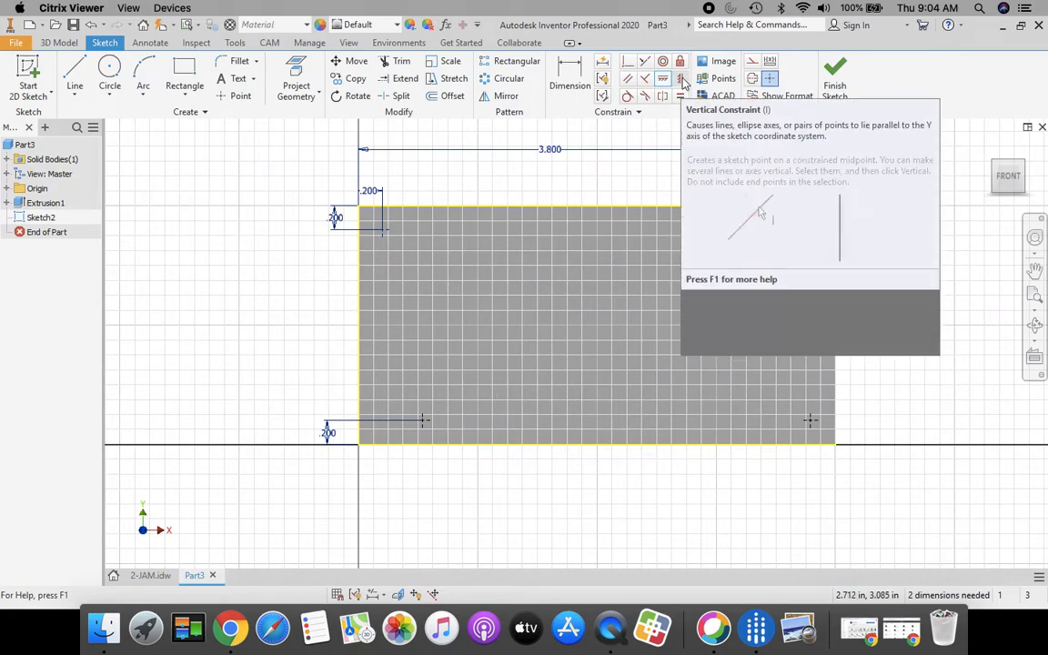
# Apply vertical constraints between the two left corner points and between the two right ones, and dismiss the save reminder
pyautogui.click(681, 80)
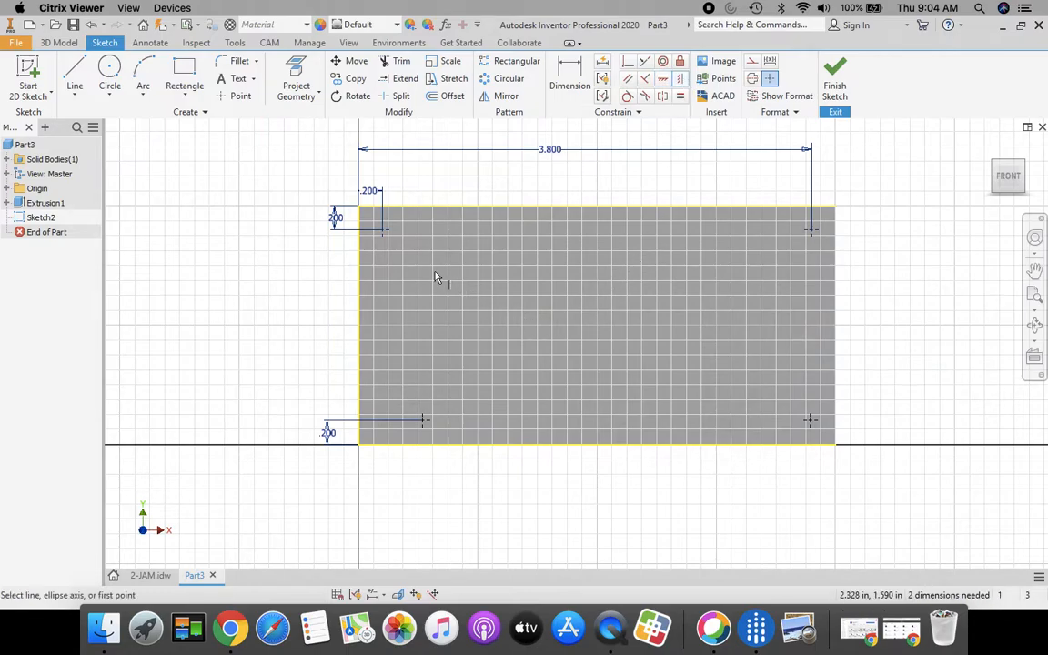
pyautogui.click(386, 234)
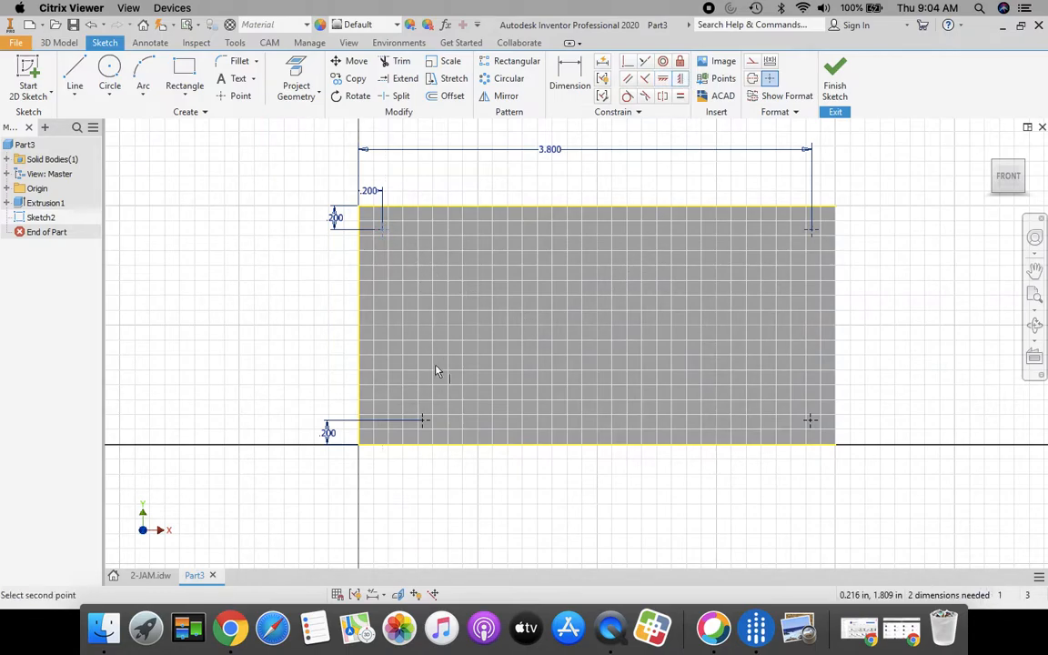
pyautogui.click(425, 424)
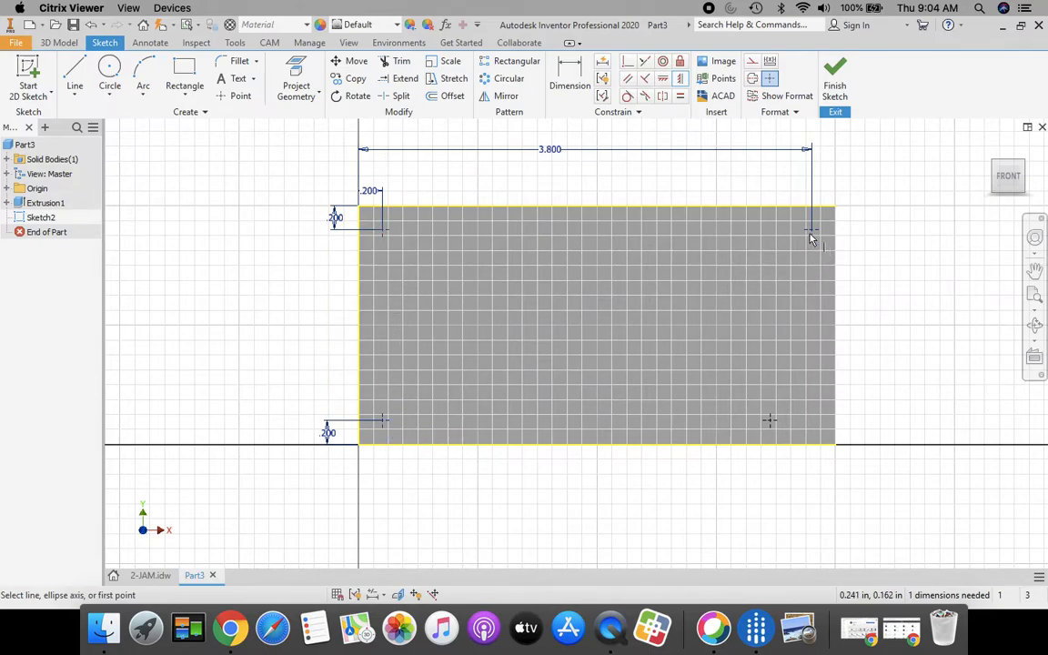
pyautogui.click(812, 234)
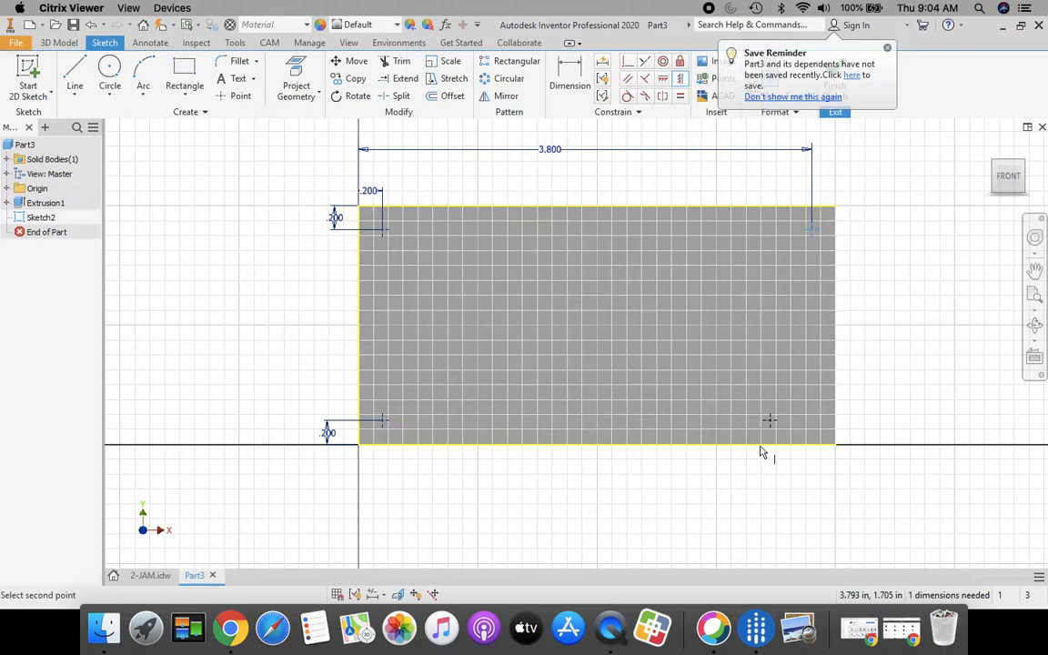
pyautogui.click(769, 420)
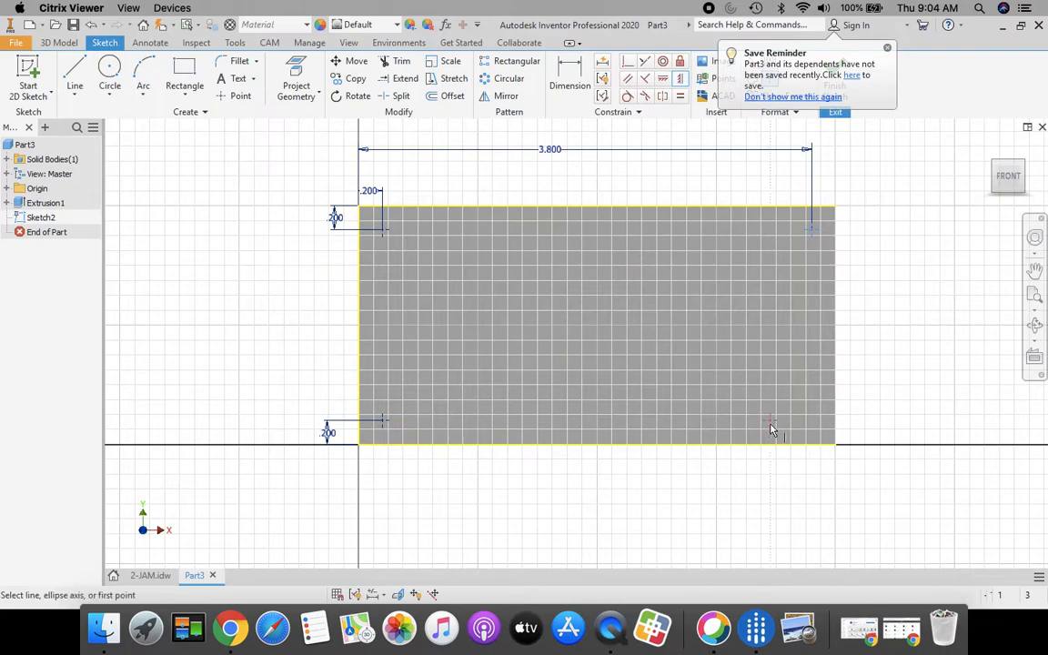
pyautogui.click(888, 48)
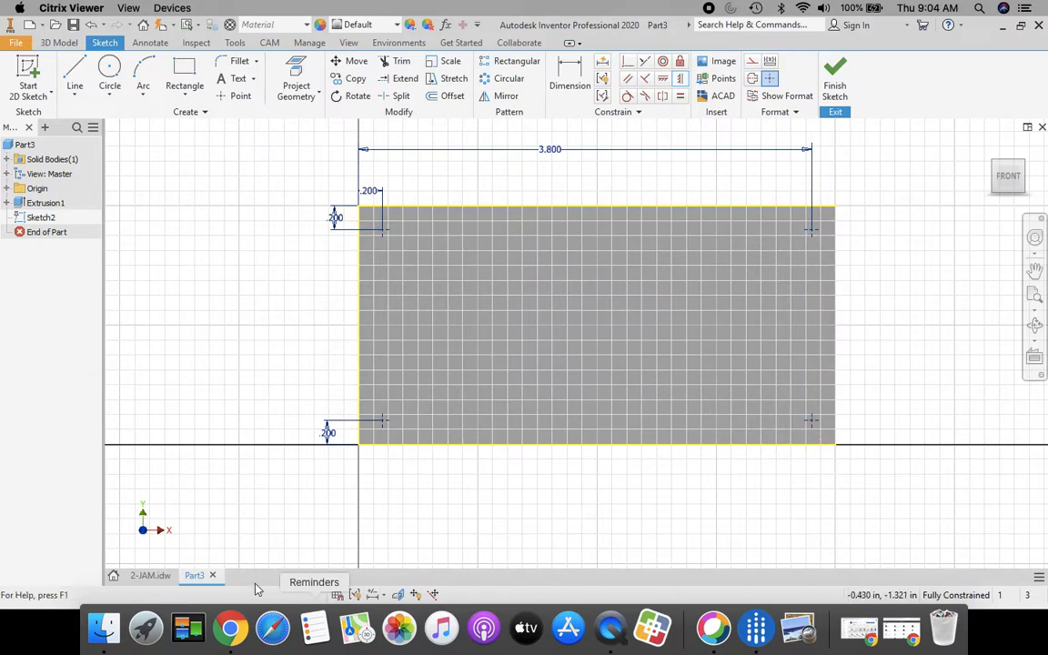
# Check the center hole's position in the 2-JAM drawing and place a fifth sketch point about 2.1 in from the block's left edge
pyautogui.click(147, 575)
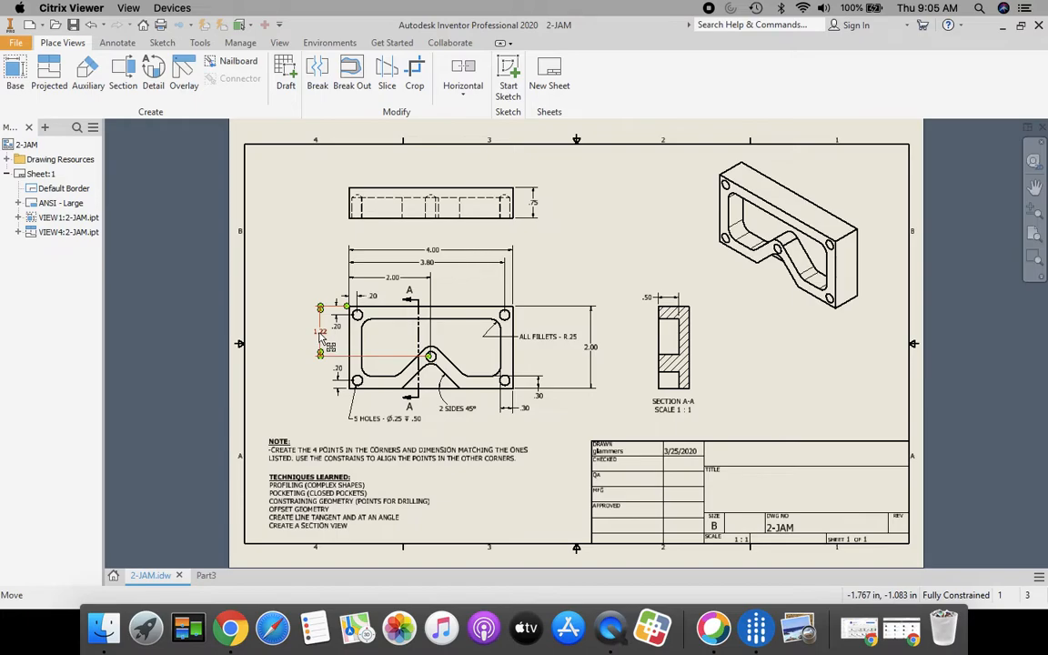
pyautogui.click(204, 575)
pyautogui.click(236, 96)
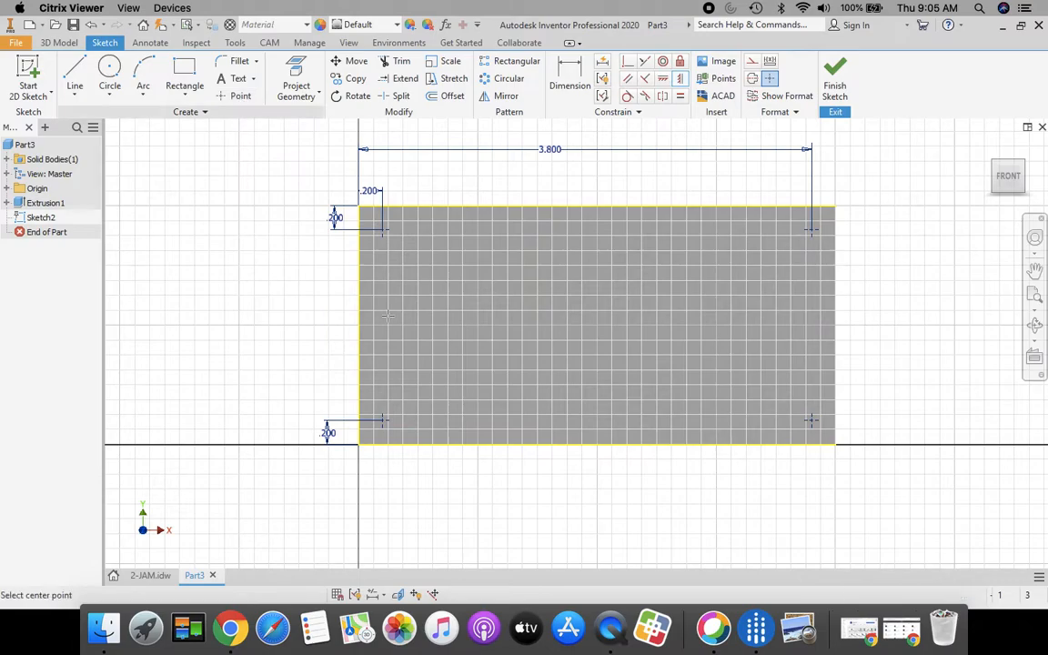
pyautogui.click(610, 315)
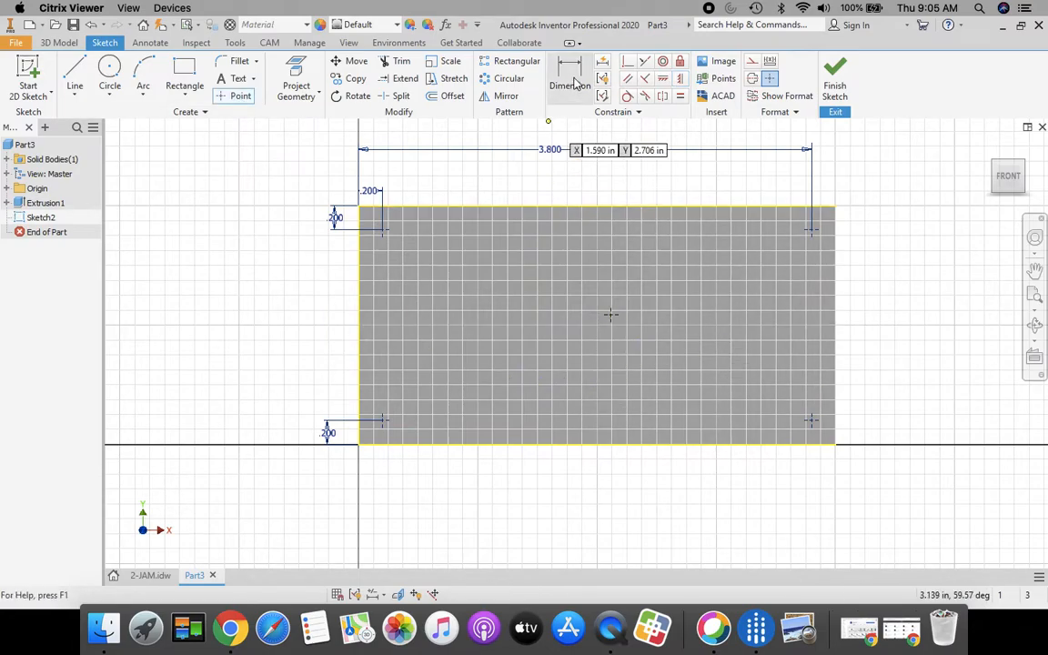
# Dimension the middle point 2 in horizontally from the block's left edge
pyautogui.click(570, 80)
pyautogui.click(362, 307)
pyautogui.click(611, 315)
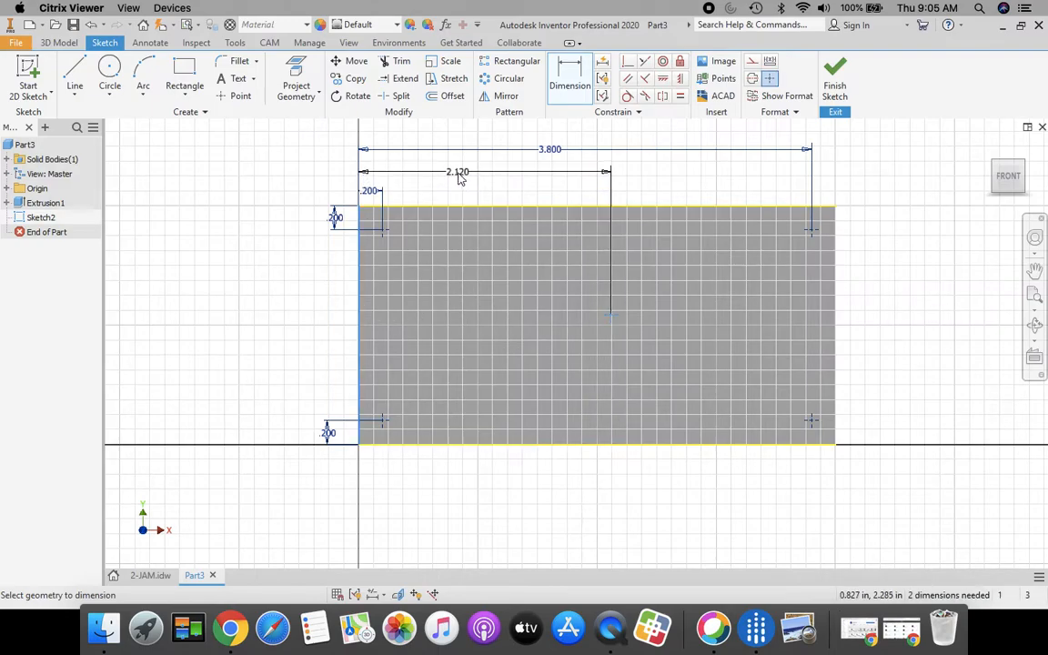
pyautogui.click(460, 175)
pyautogui.write('2')
pyautogui.click(514, 228)
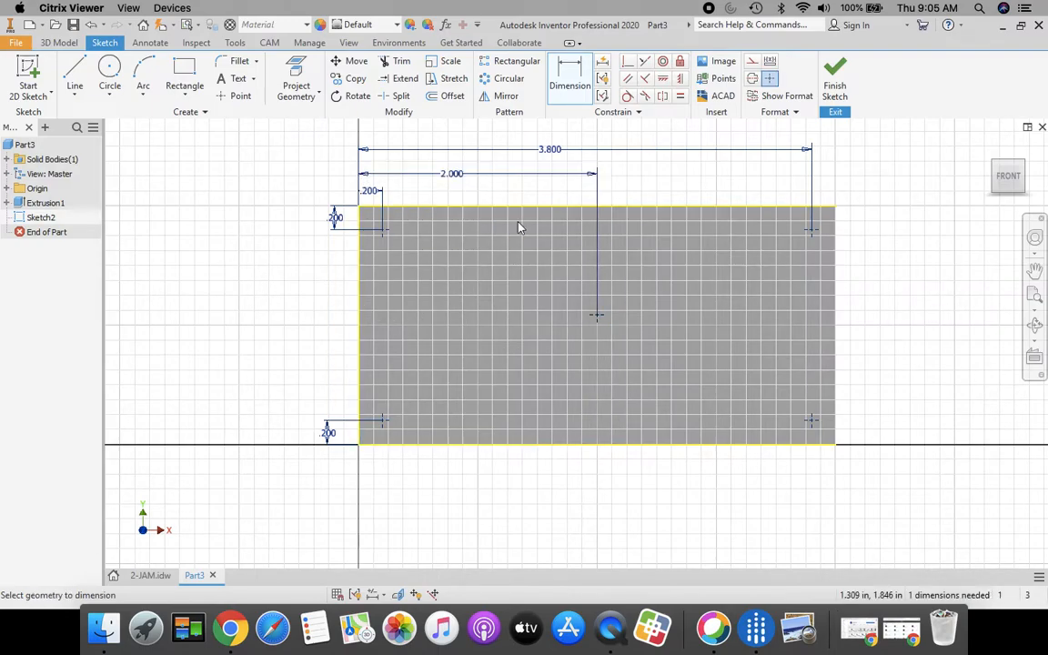
# Dimension the middle point 1.22 in vertically from the block's top edge
pyautogui.click(597, 316)
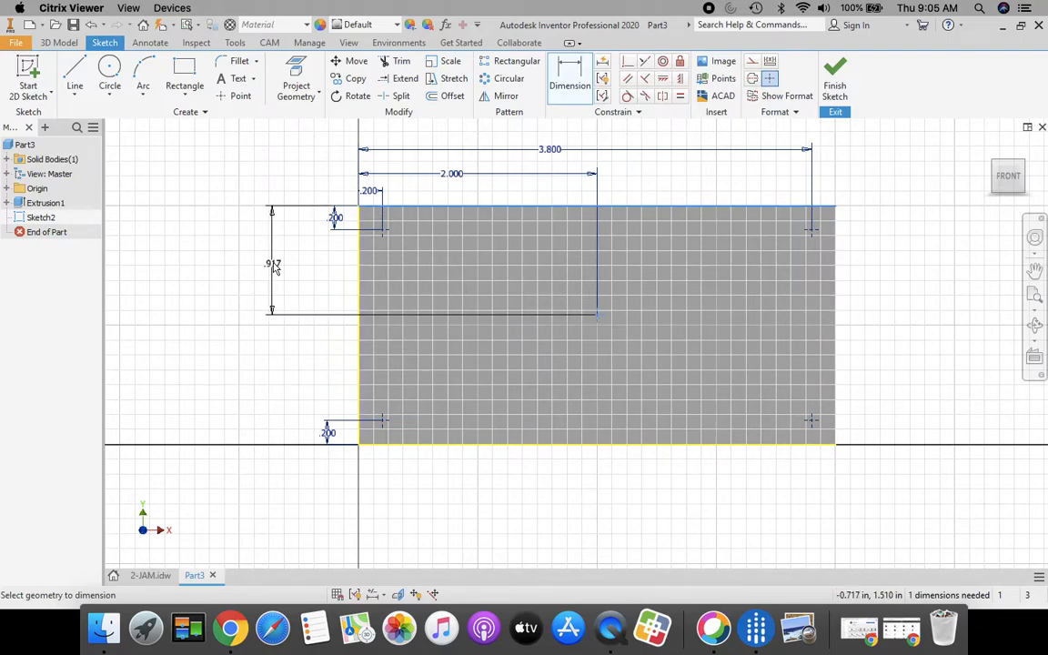
pyautogui.click(278, 266)
pyautogui.write('1.22')
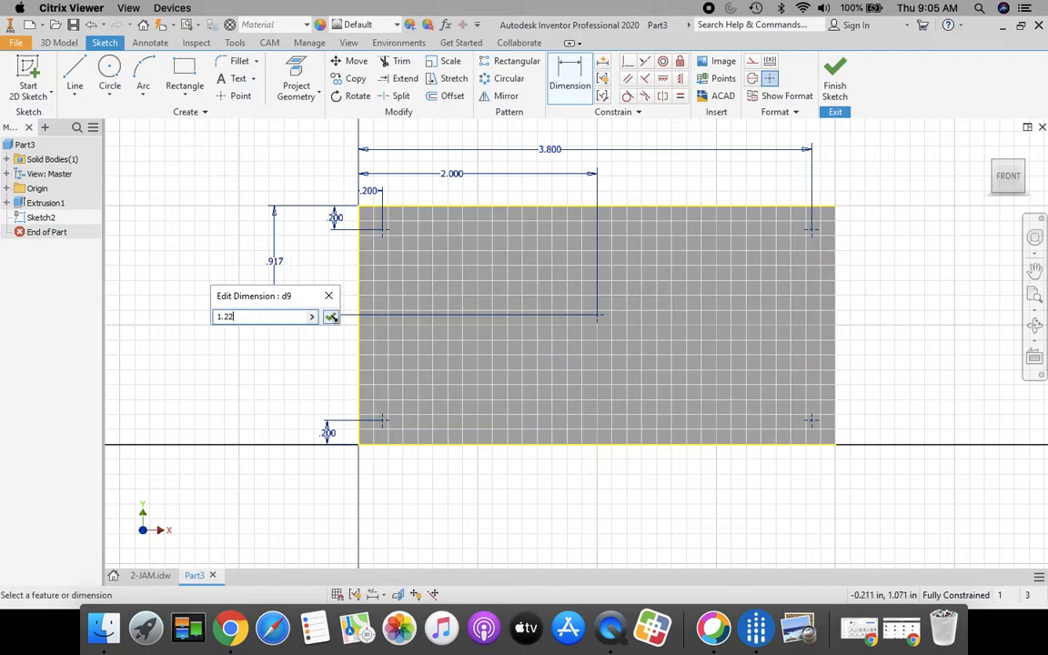
pyautogui.click(330, 317)
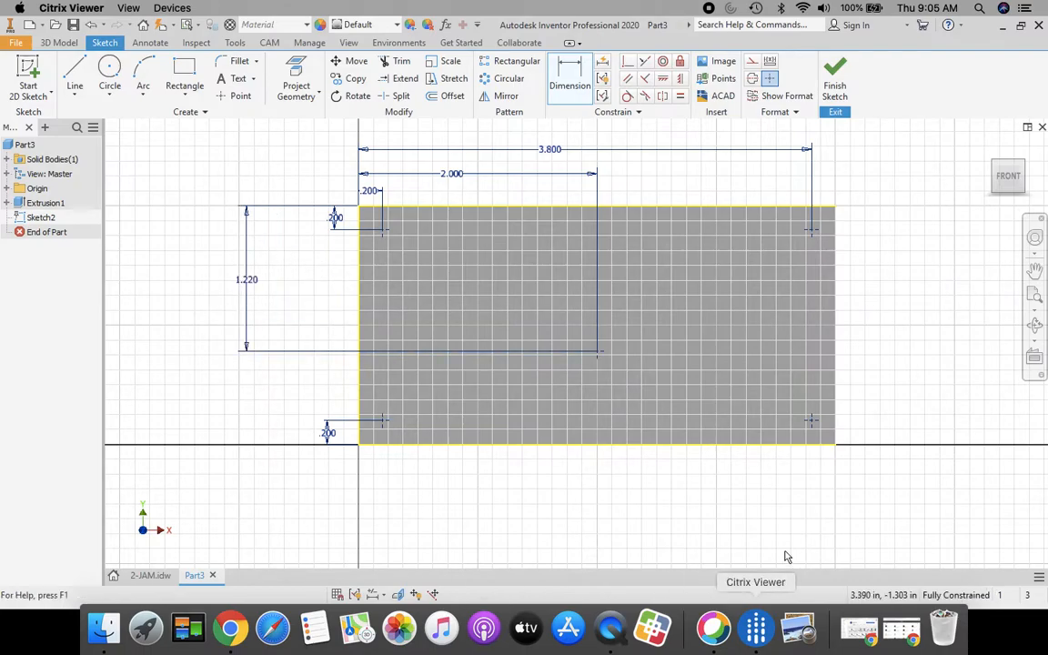
# Finish the sketch and create simple holes at all five points, .25 in in diameter and .5 in deep
pyautogui.click(836, 72)
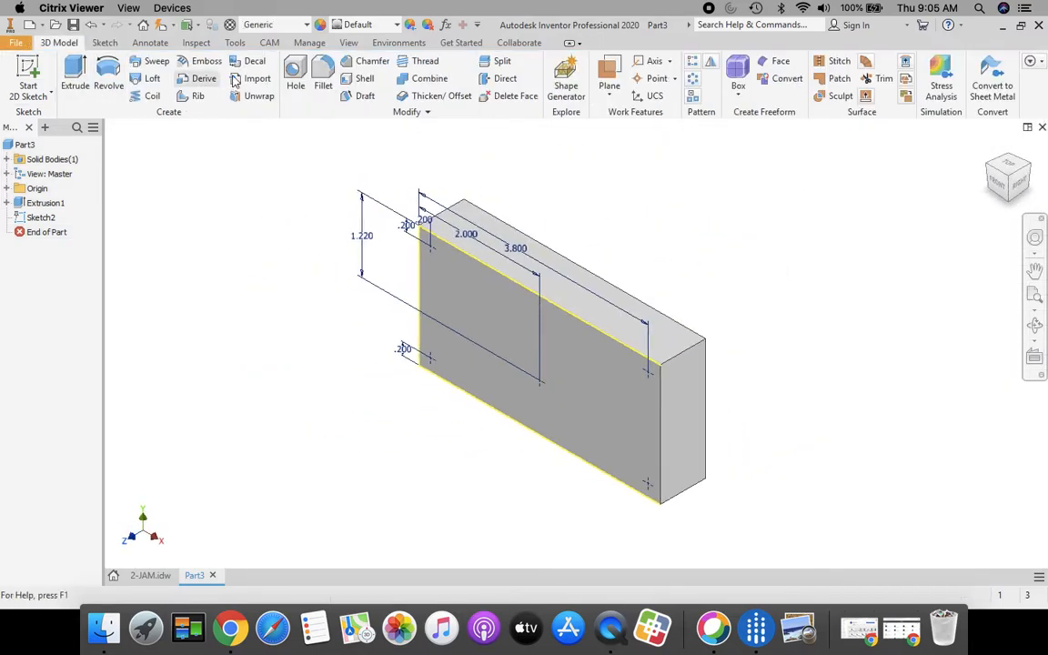
pyautogui.click(295, 73)
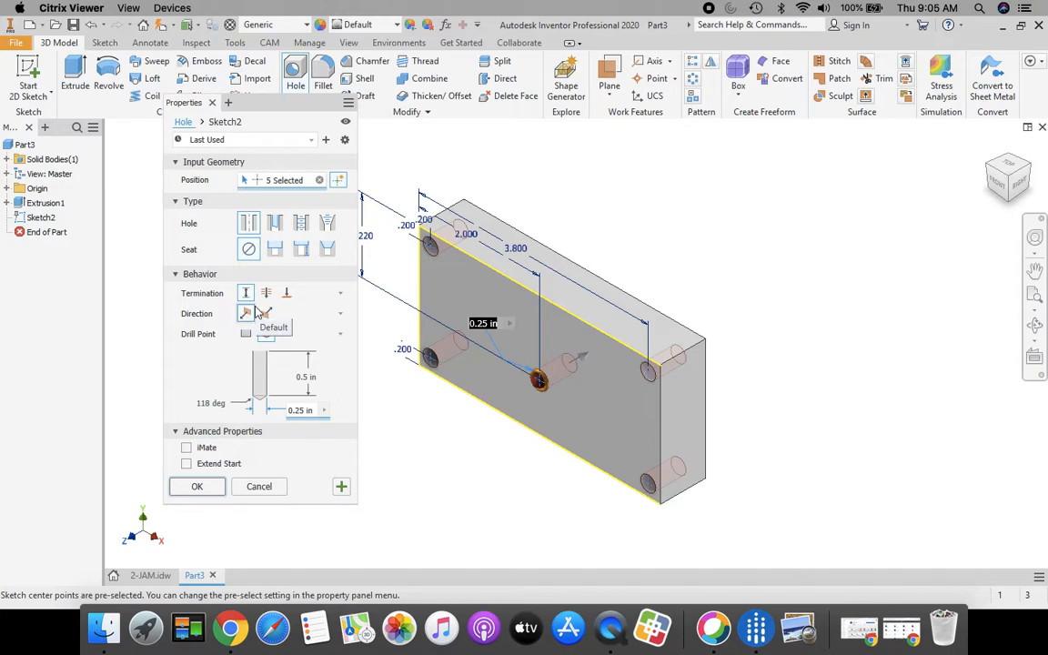
pyautogui.click(307, 378)
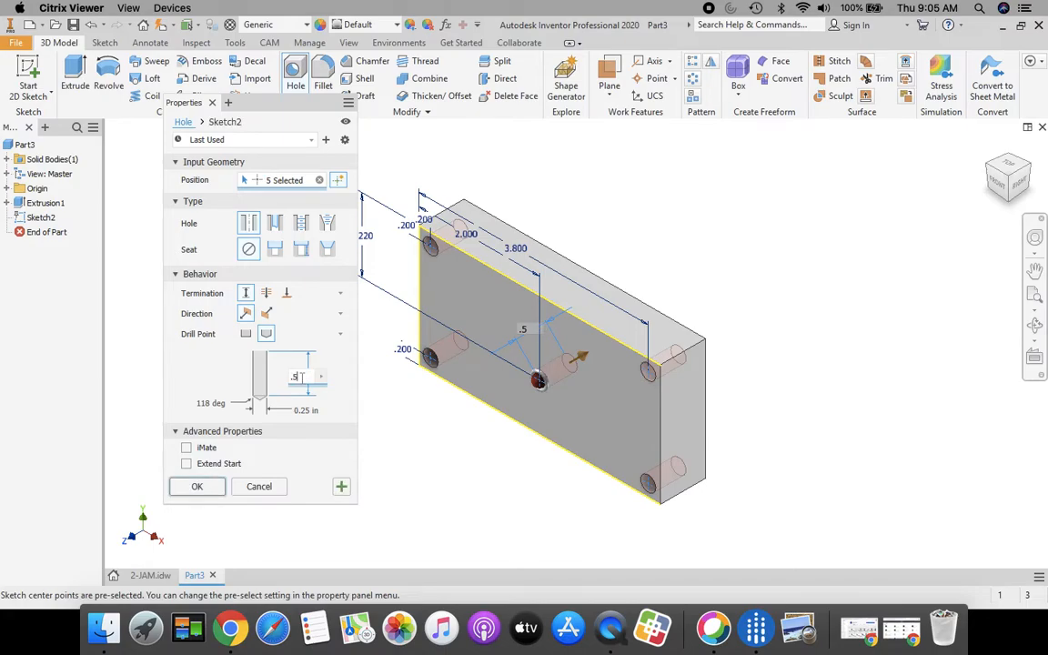
pyautogui.write('.5')
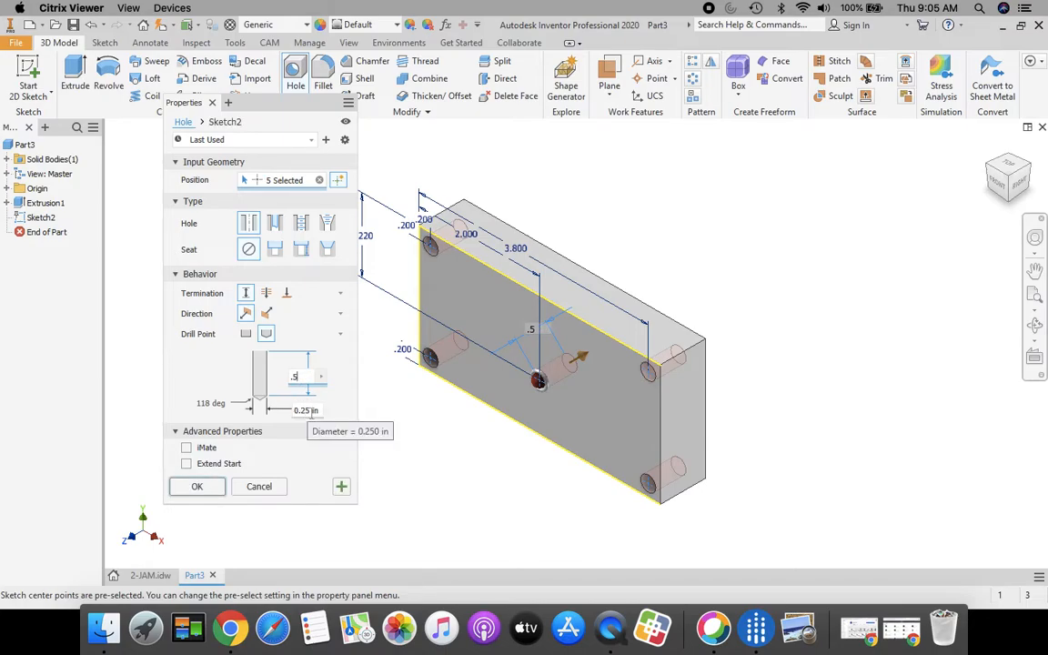
pyautogui.click(307, 410)
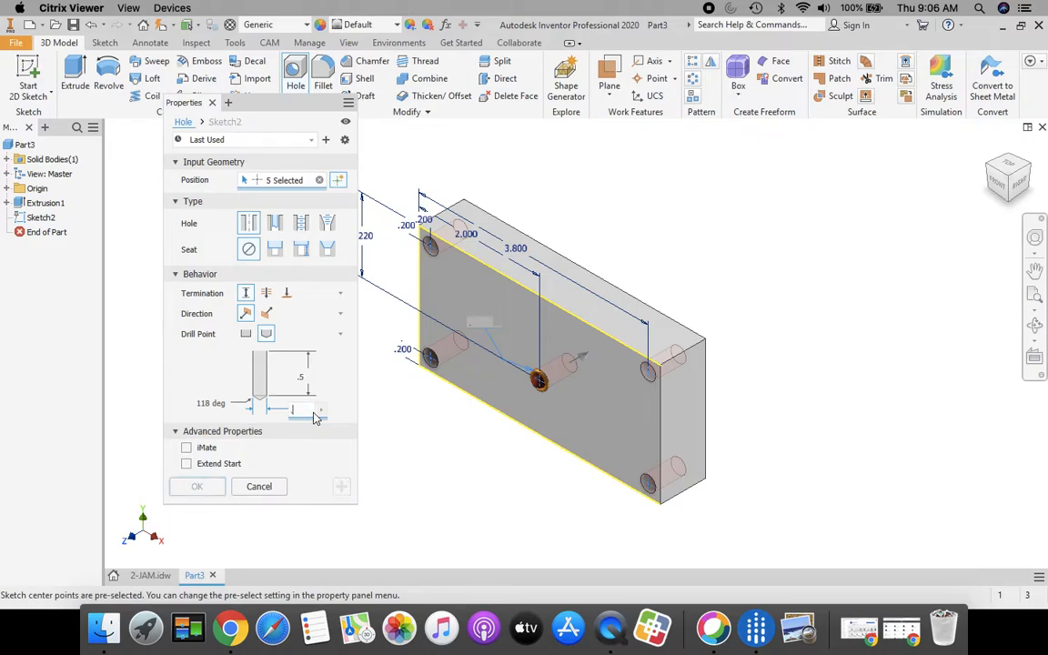
pyautogui.write('.25')
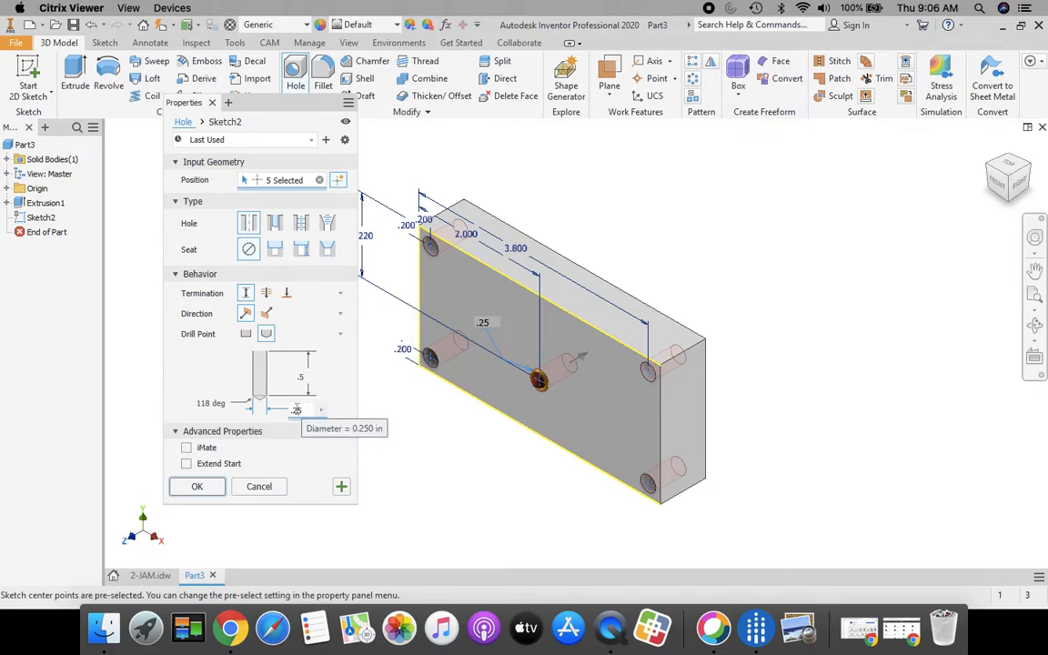
pyautogui.click(198, 488)
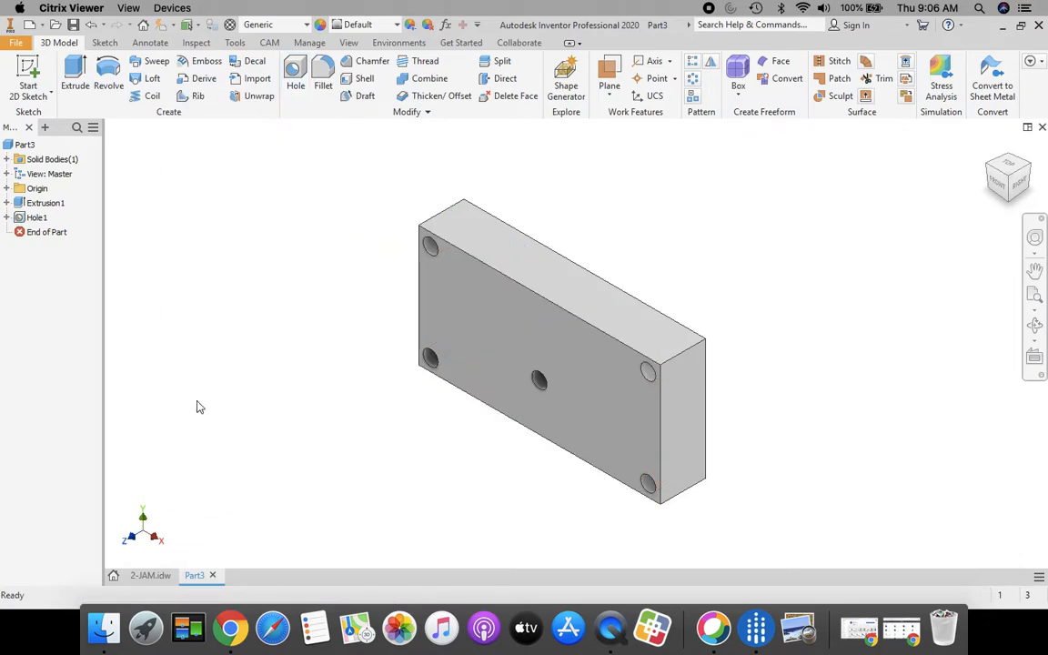
# Check the pocket details in the 2-JAM drawing, and start a 2D sketch on the block's front face in Part3
pyautogui.click(150, 575)
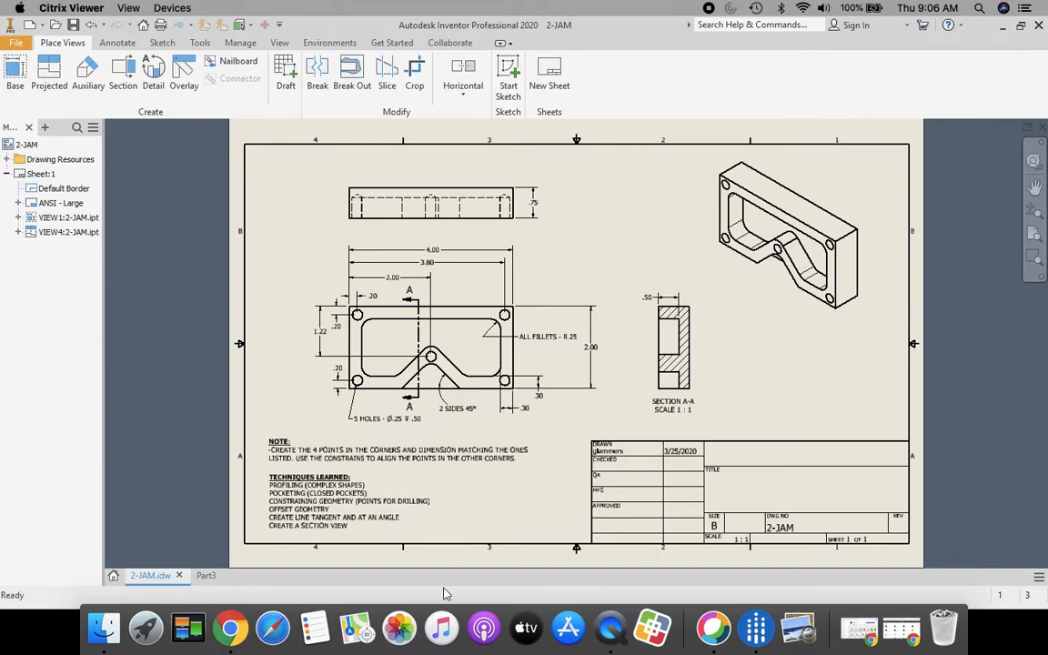
pyautogui.click(206, 577)
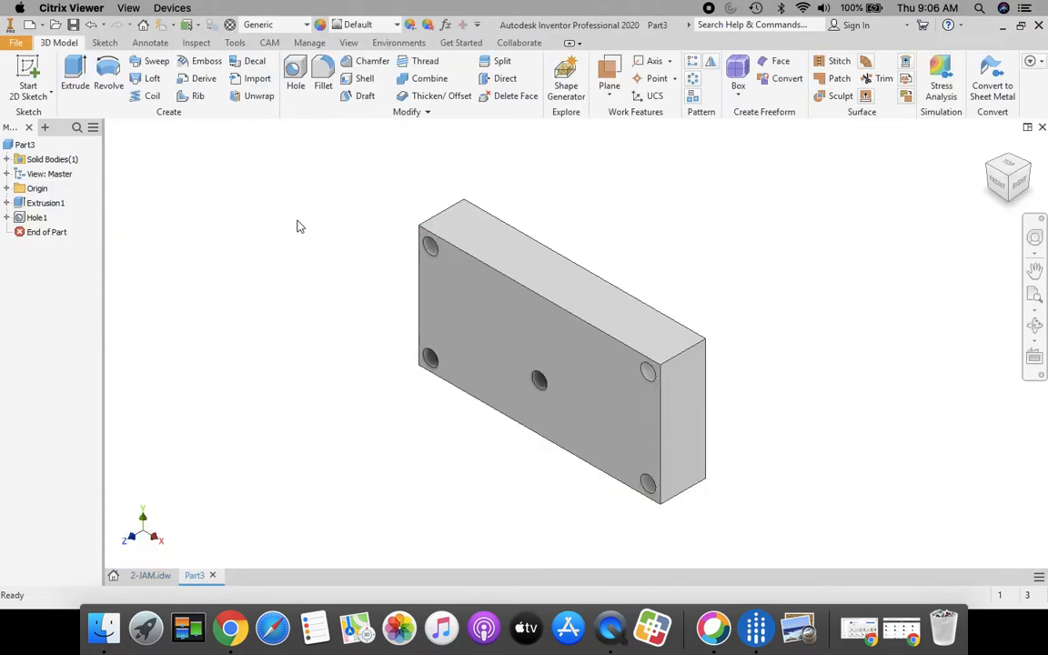
pyautogui.click(27, 73)
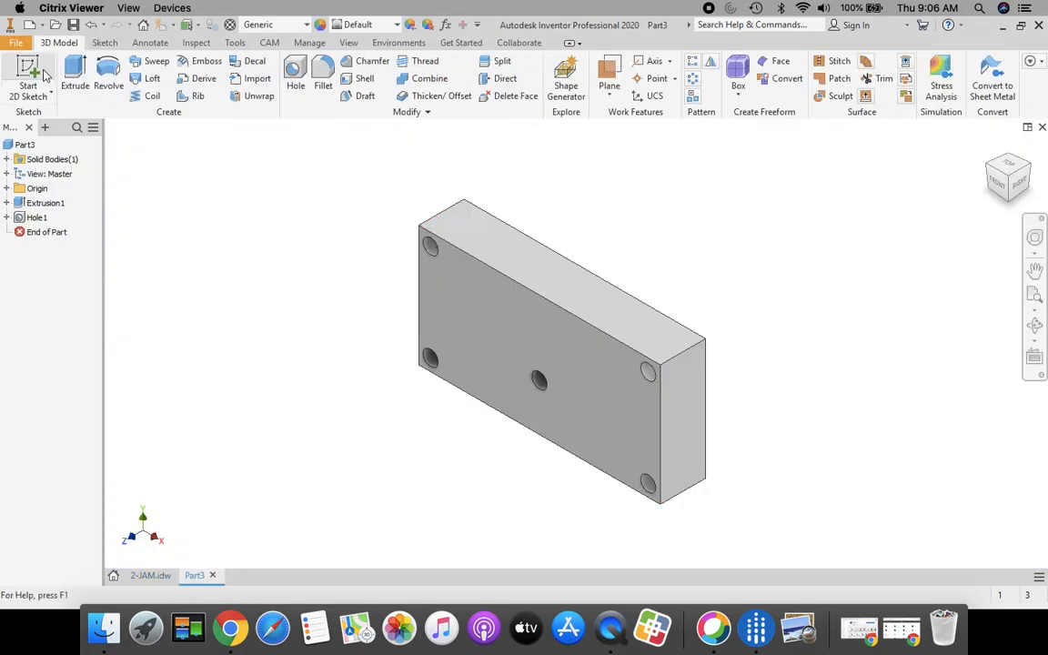
pyautogui.click(464, 323)
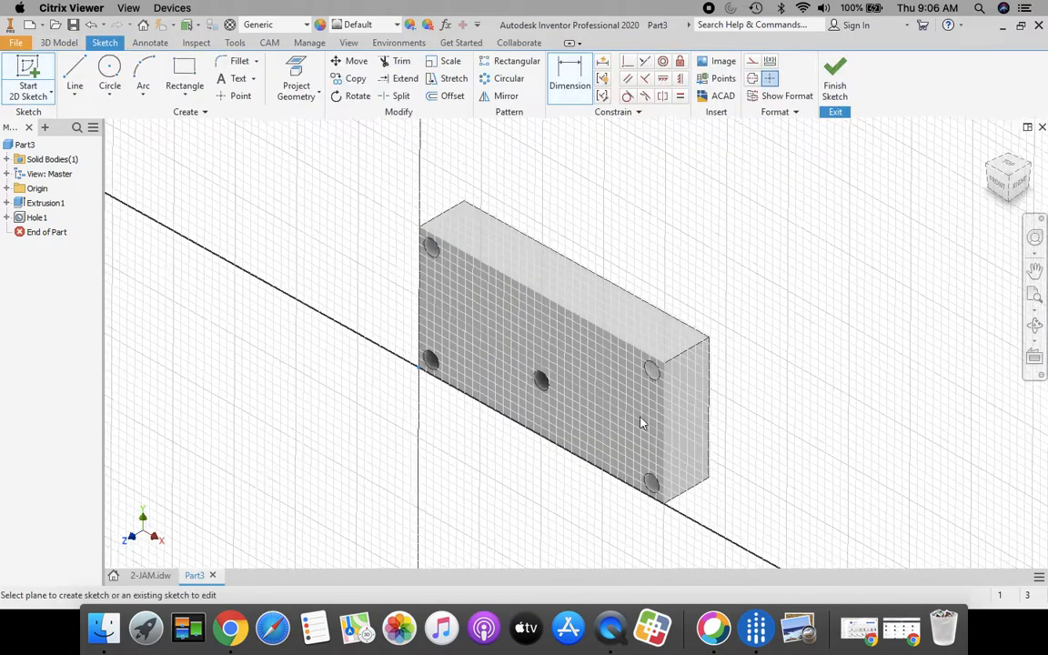
pyautogui.click(1011, 177)
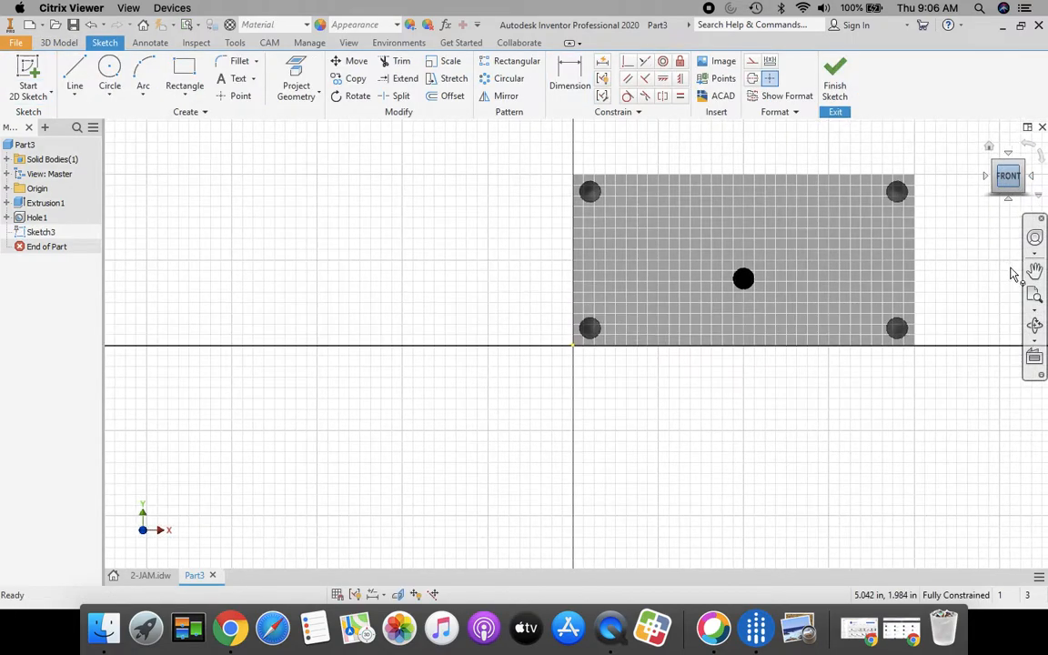
pyautogui.click(1035, 294)
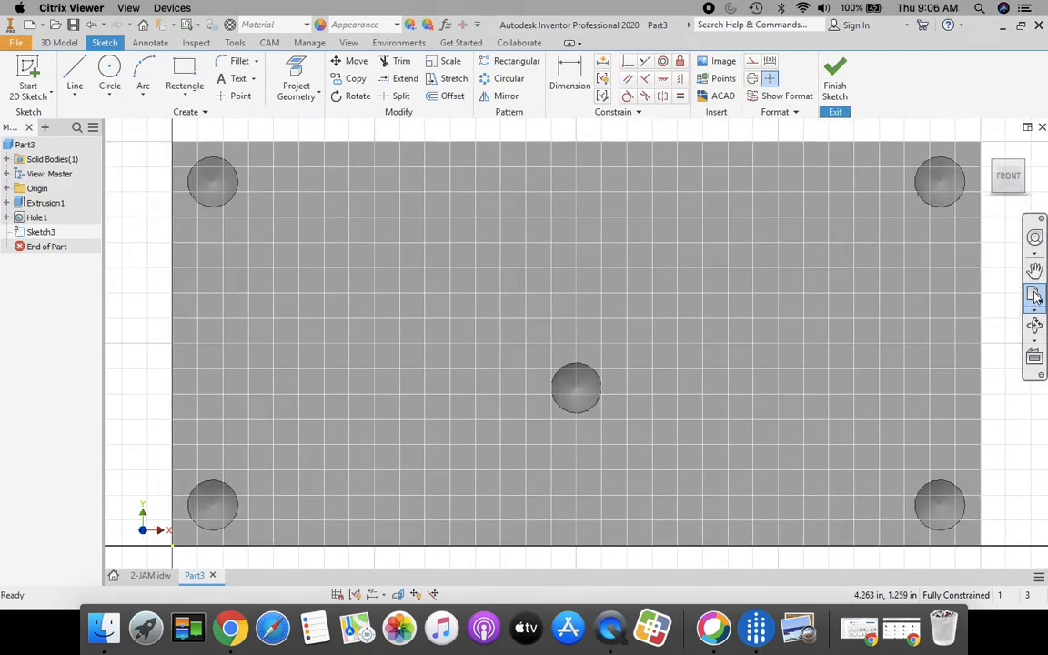
pyautogui.scroll(-3, 670, 374)
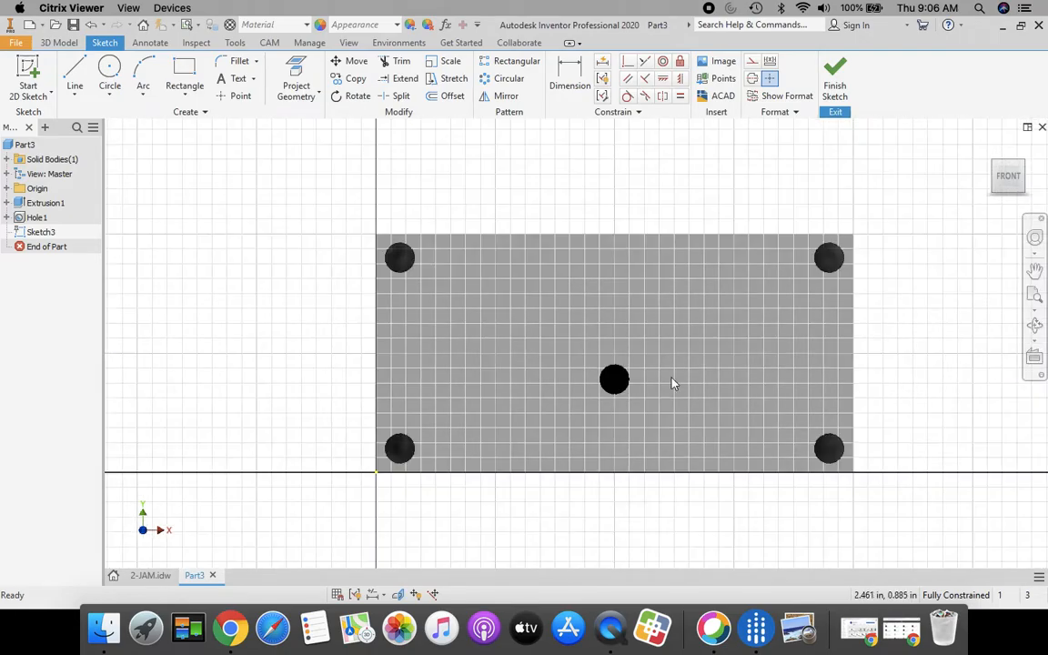
# Sketch a 4 x 2 in rectangle over the block's outline, from its lower-left corner to its upper-right corner
pyautogui.click(445, 98)
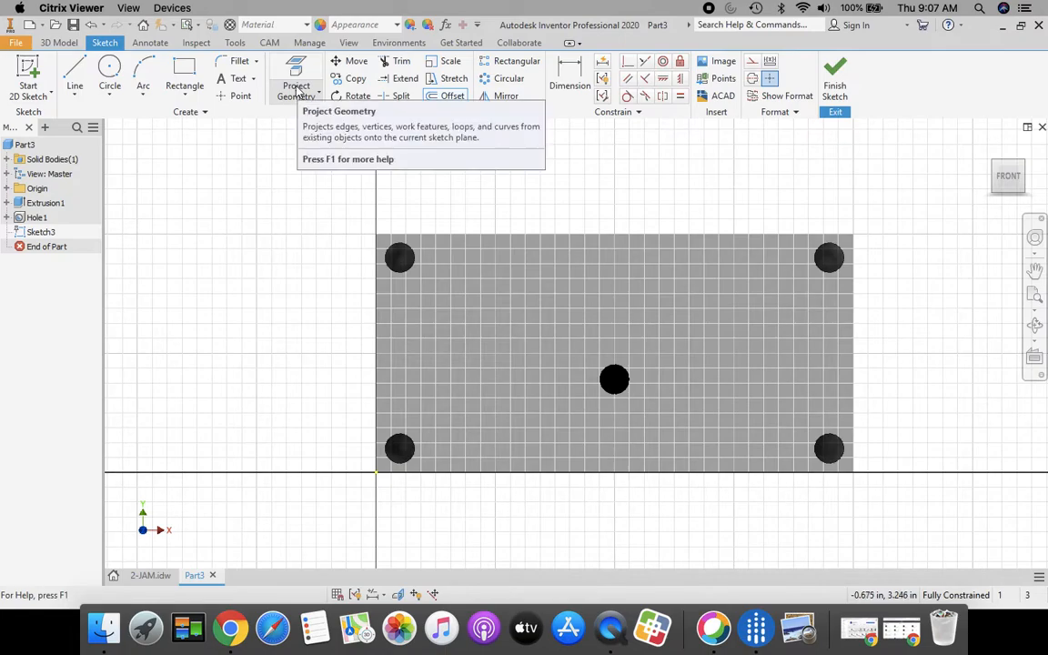
pyautogui.click(186, 79)
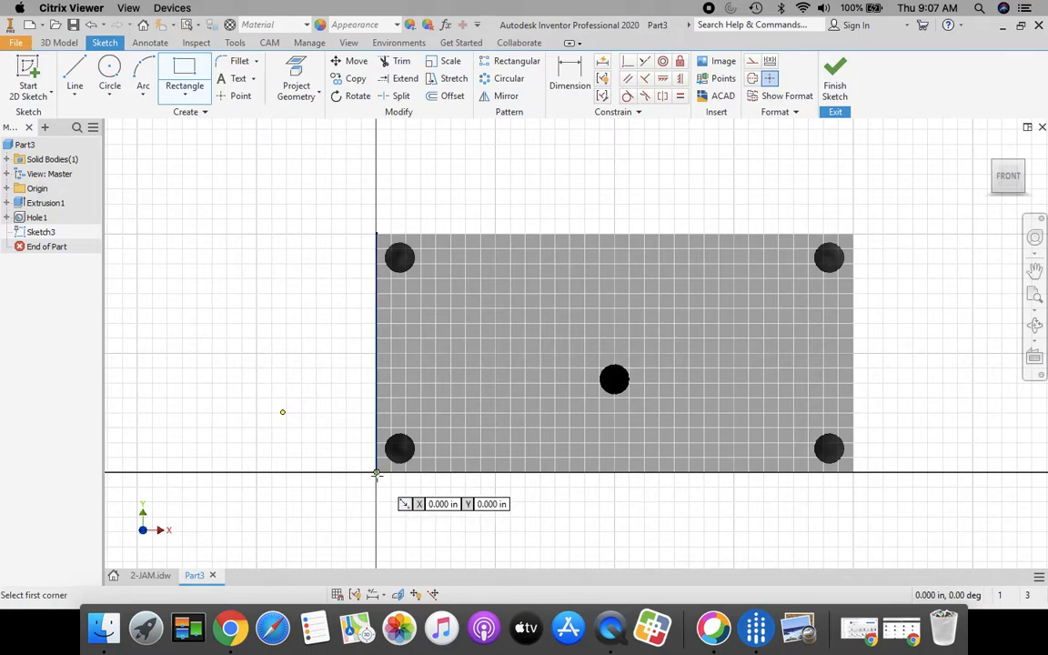
pyautogui.click(376, 473)
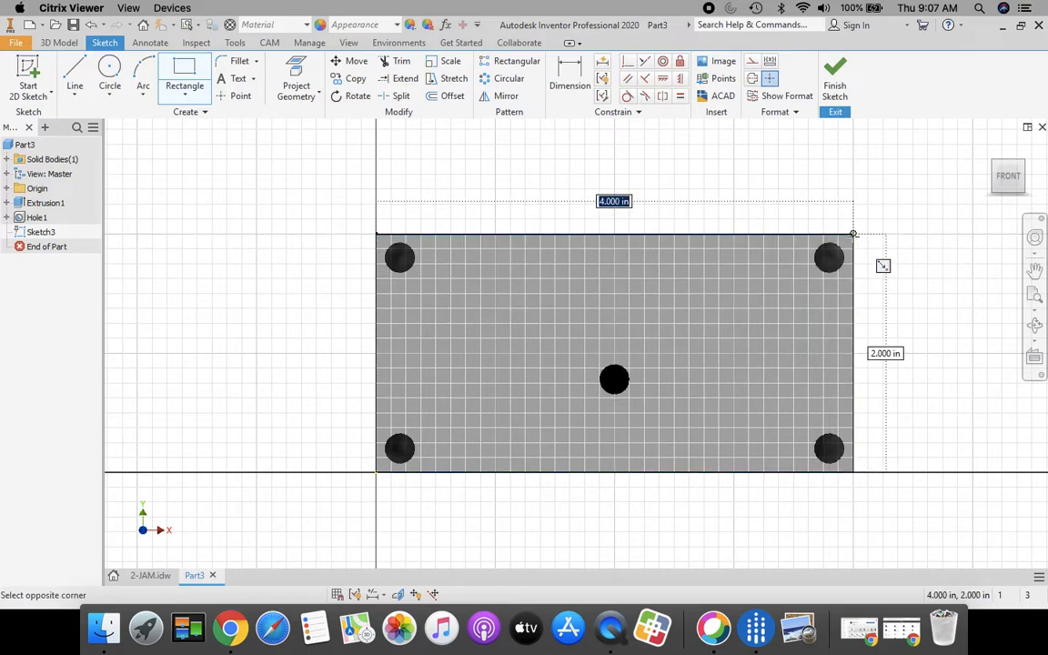
pyautogui.click(853, 234)
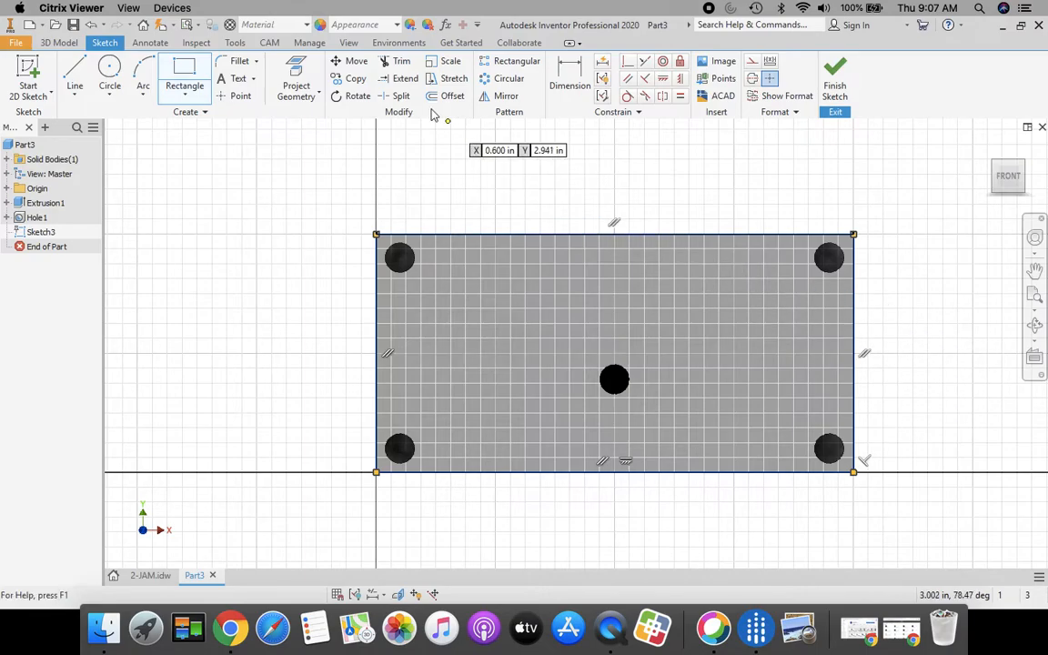
# Offset the outline rectangle inward by .3 in
pyautogui.click(450, 98)
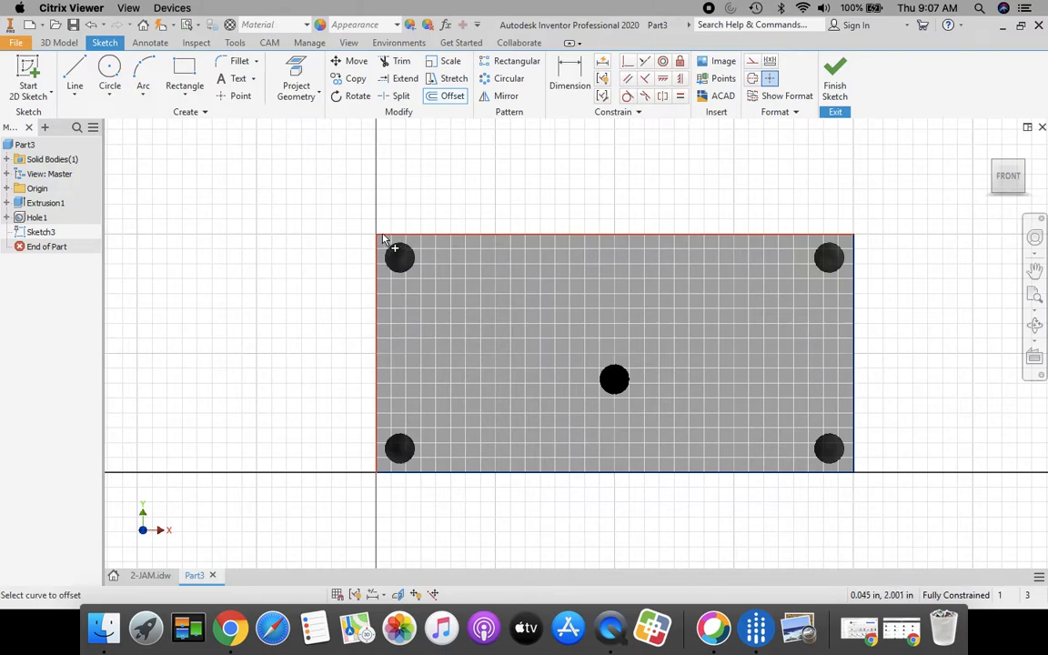
pyautogui.click(454, 472)
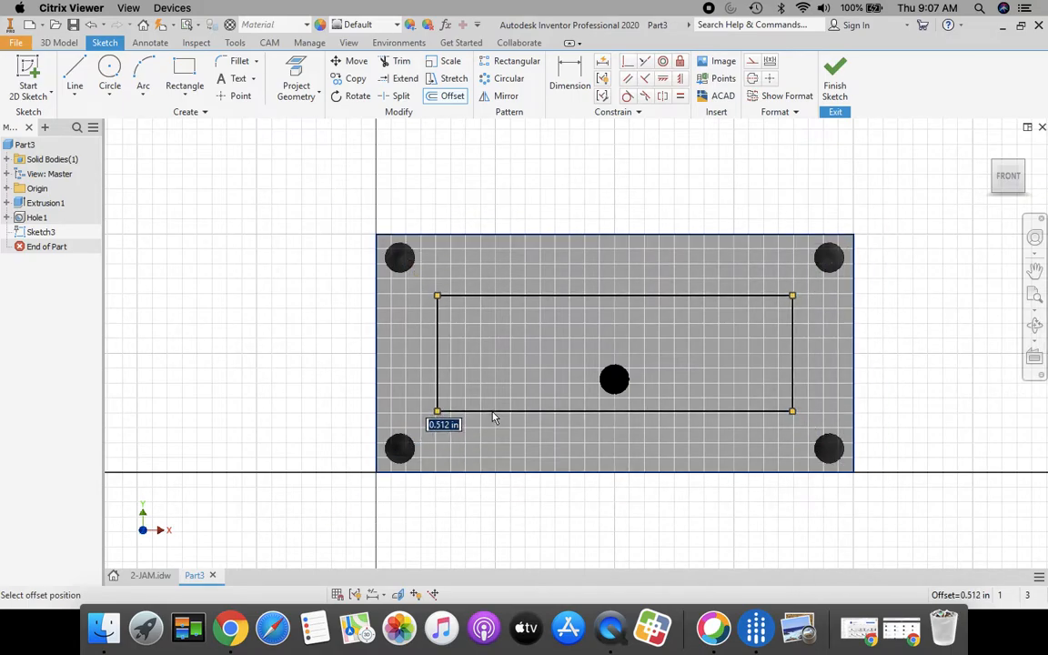
pyautogui.write('.3')
pyautogui.press('Return')
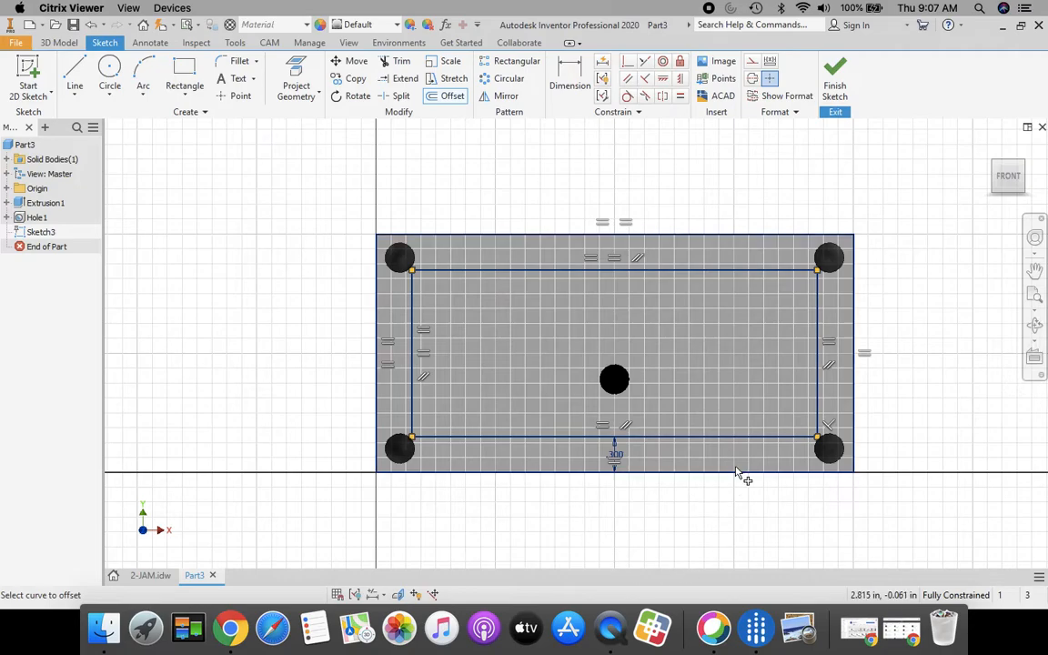
# Sketch a .5 in diameter circle concentric with the middle hole
pyautogui.click(113, 73)
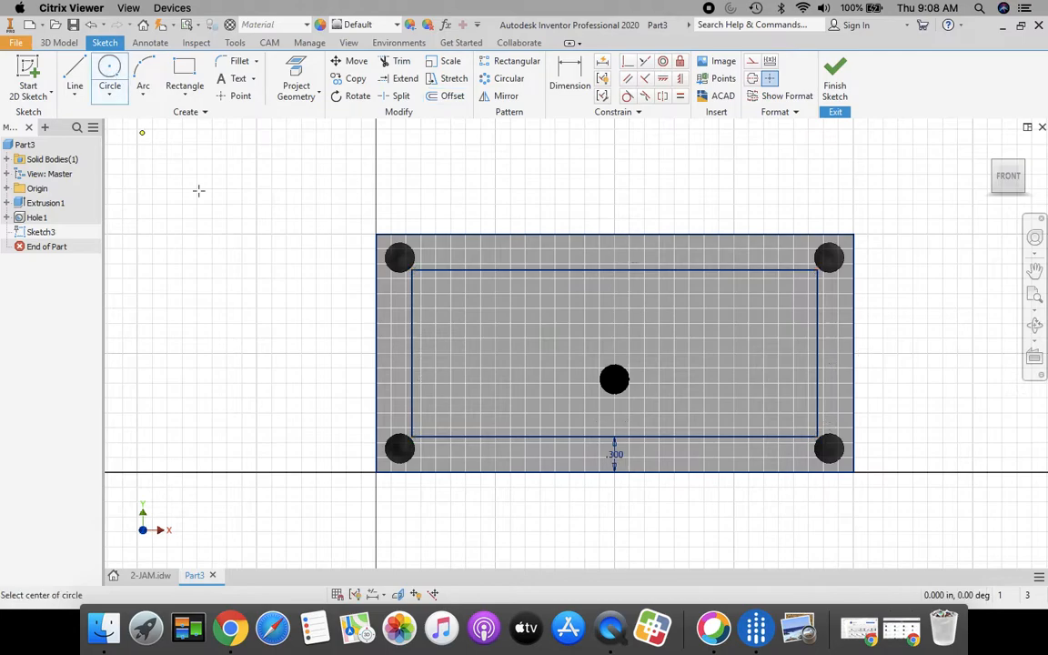
pyautogui.click(614, 380)
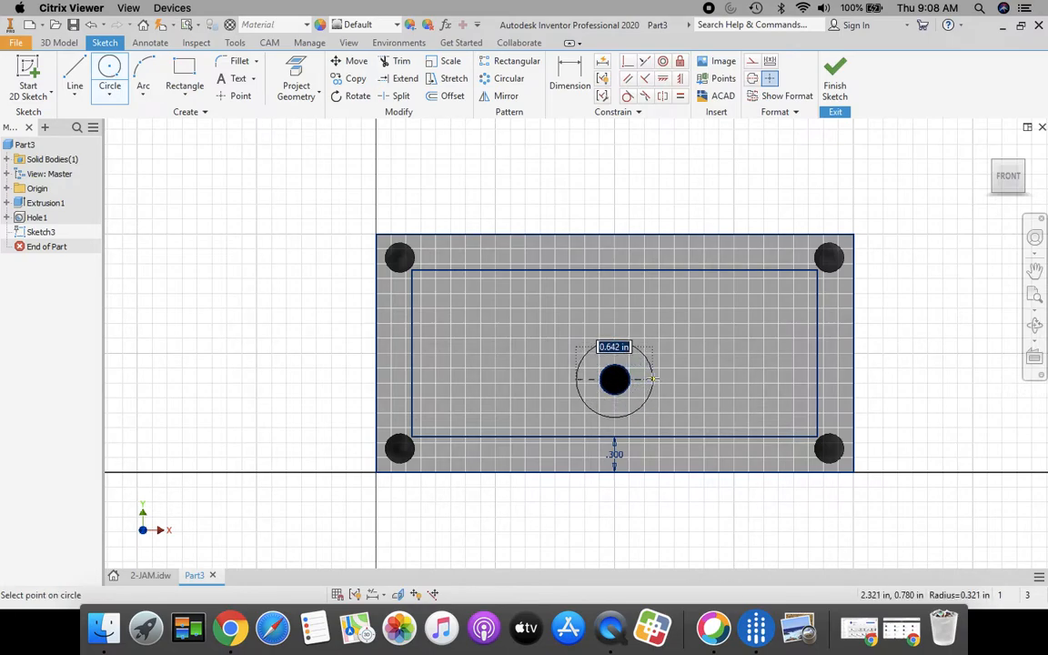
pyautogui.write('.5')
pyautogui.press('Return')
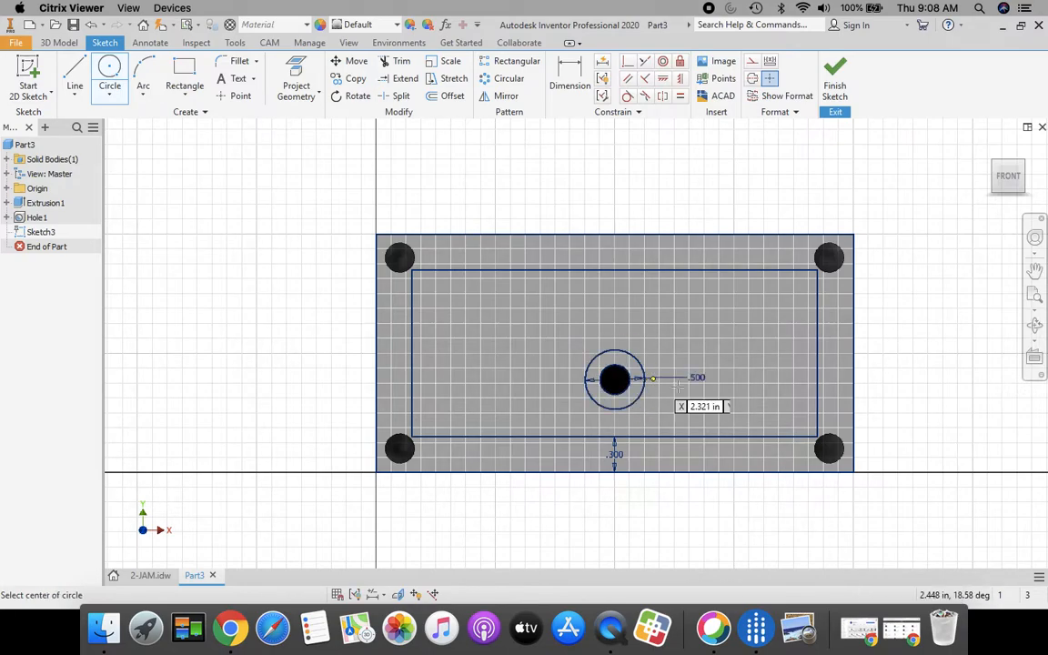
# Sketch a line at about 49° from the circle's upper-right side down to the inner rectangle's bottom edge
pyautogui.click(75, 73)
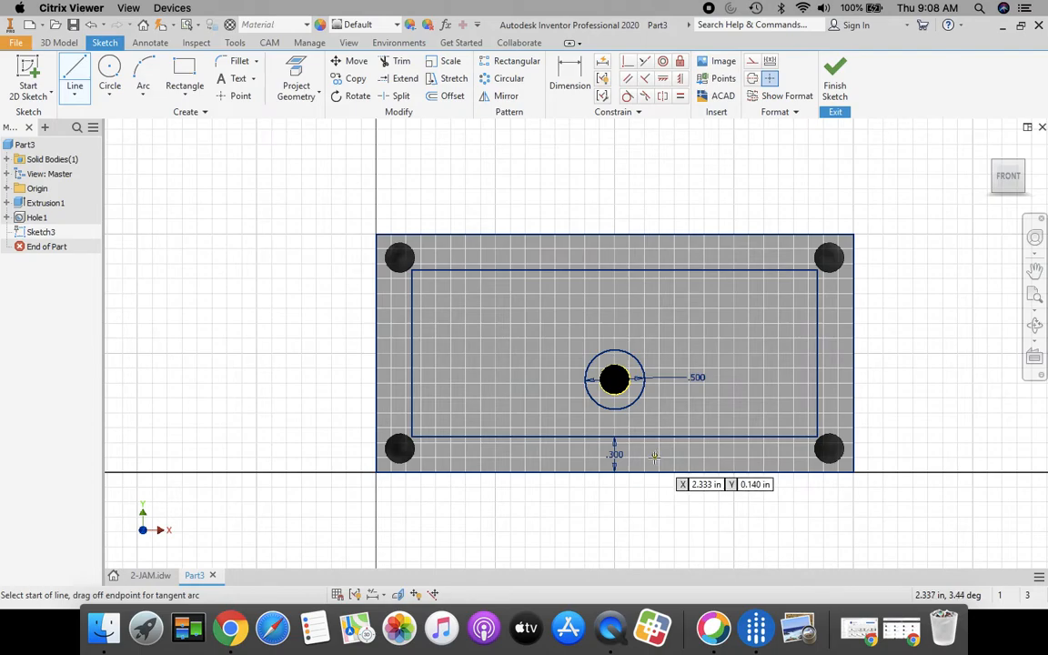
pyautogui.scroll(3, 651, 463)
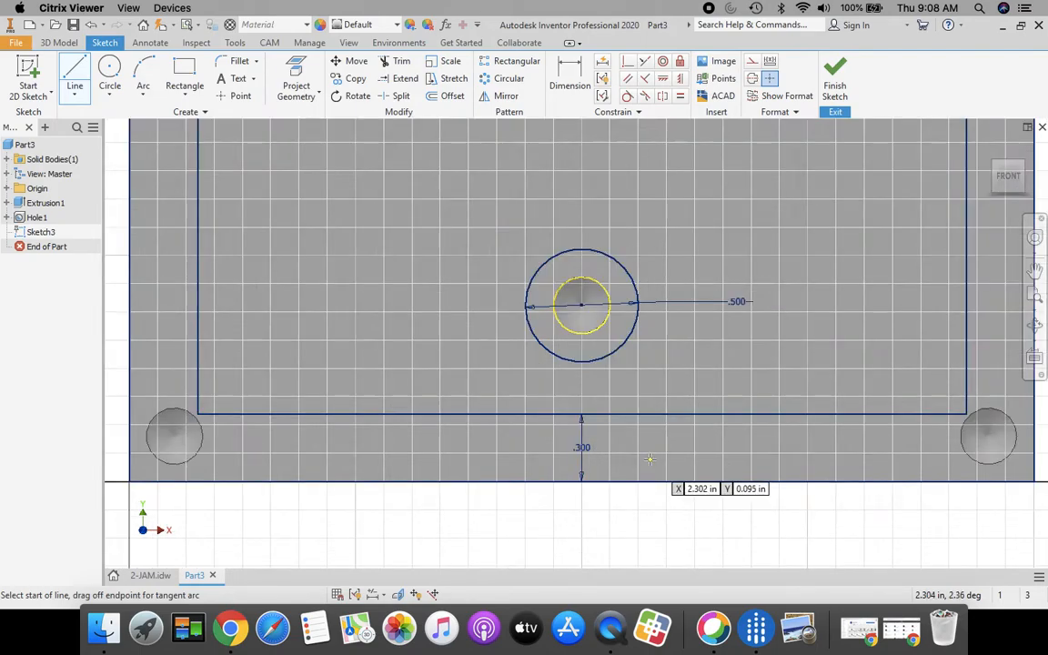
pyautogui.moveTo(647, 449); pyautogui.dragTo(637, 429, button='middle')
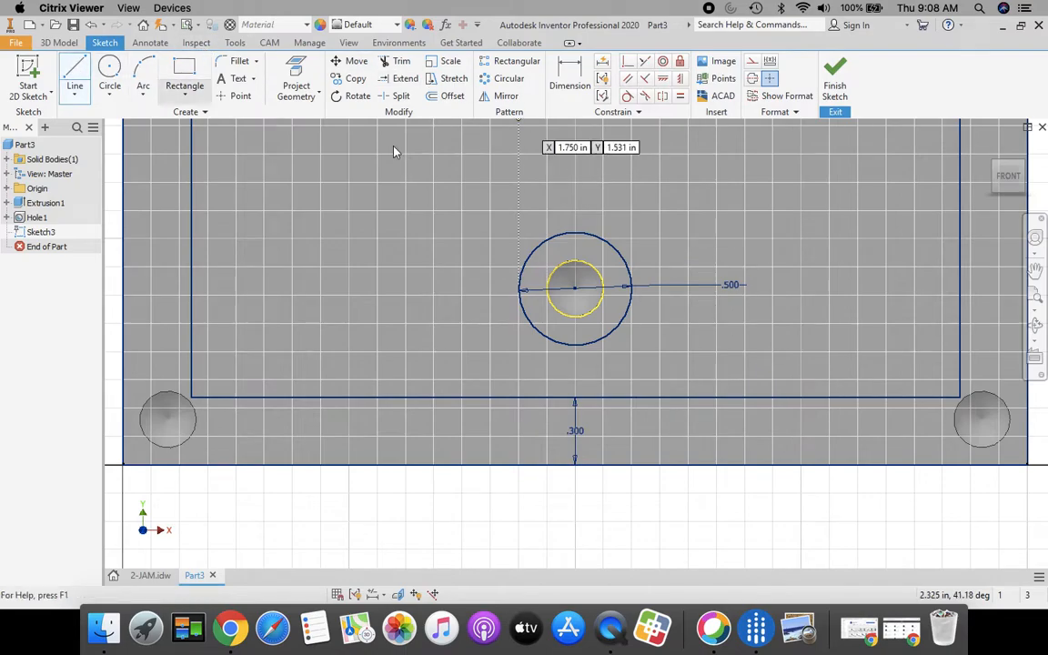
pyautogui.click(612, 243)
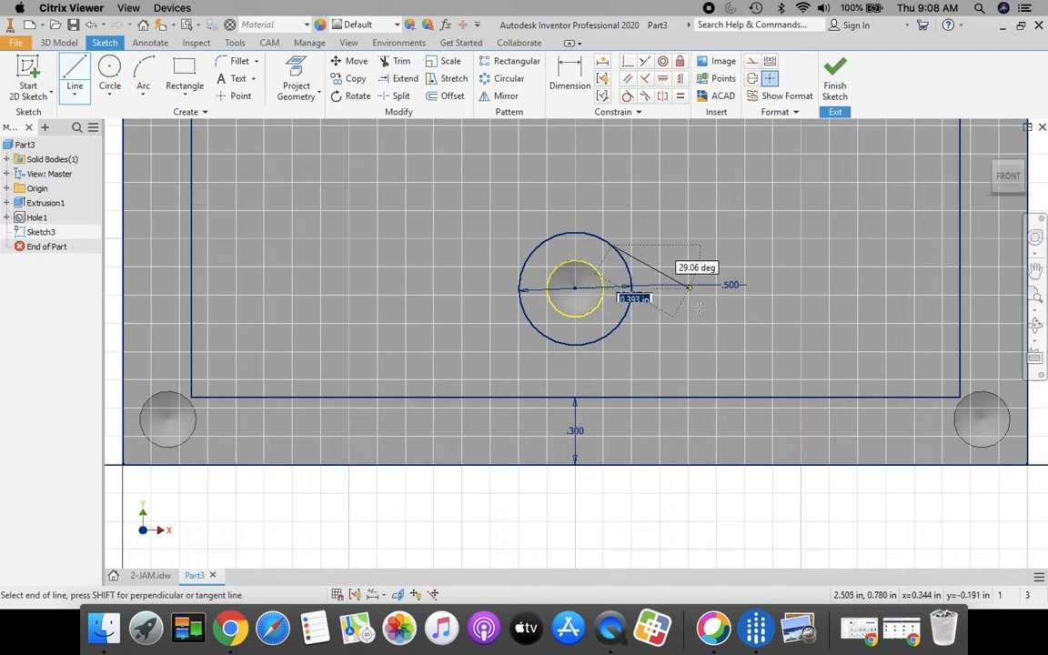
pyautogui.doubleClick(744, 397)
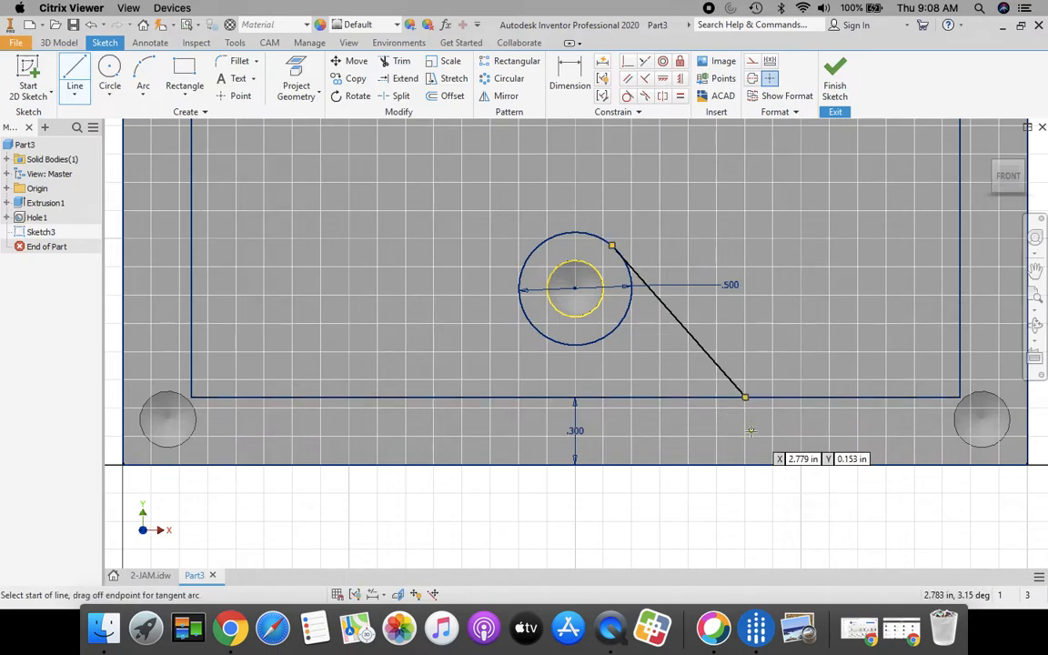
pyautogui.press('Escape')
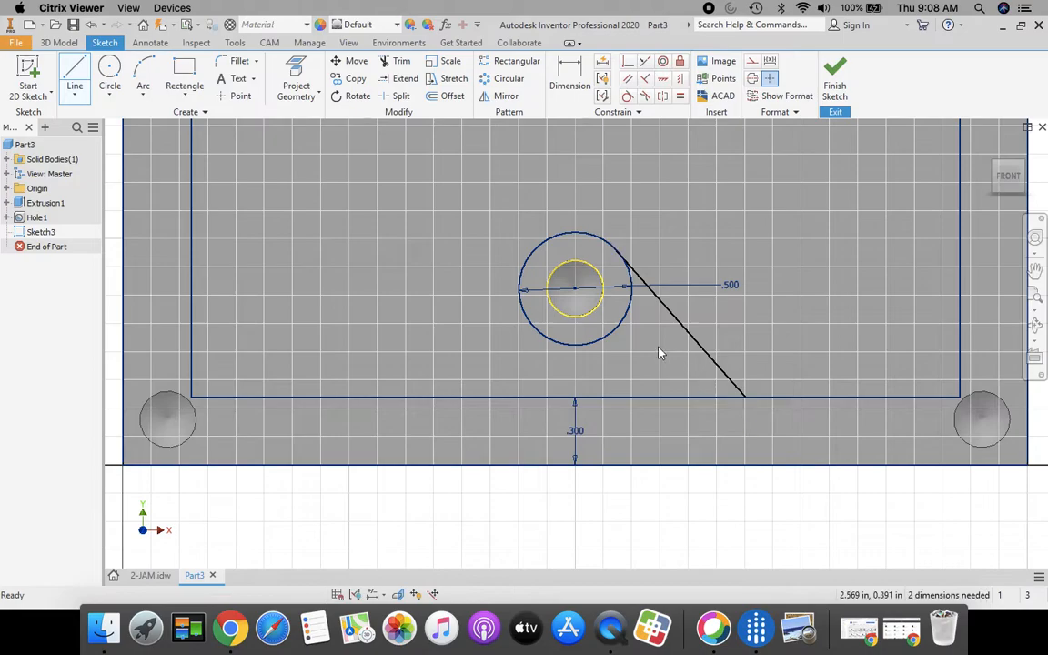
# Sketch a line at about 47° from the circle's upper-left side down to the inner rectangle's bottom edge
pyautogui.click(76, 73)
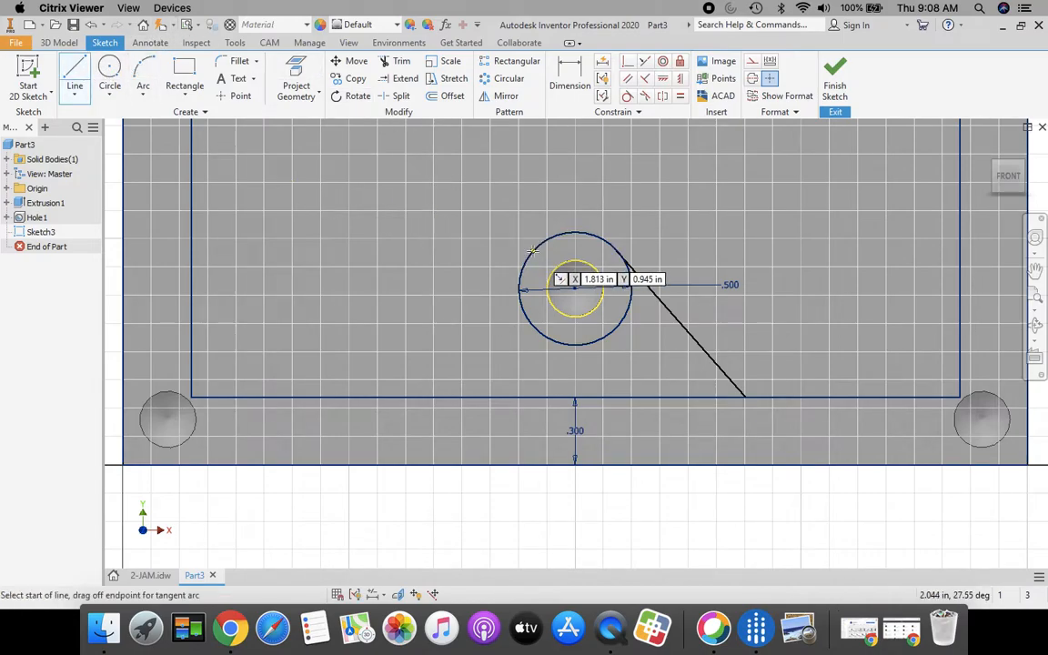
pyautogui.click(575, 288)
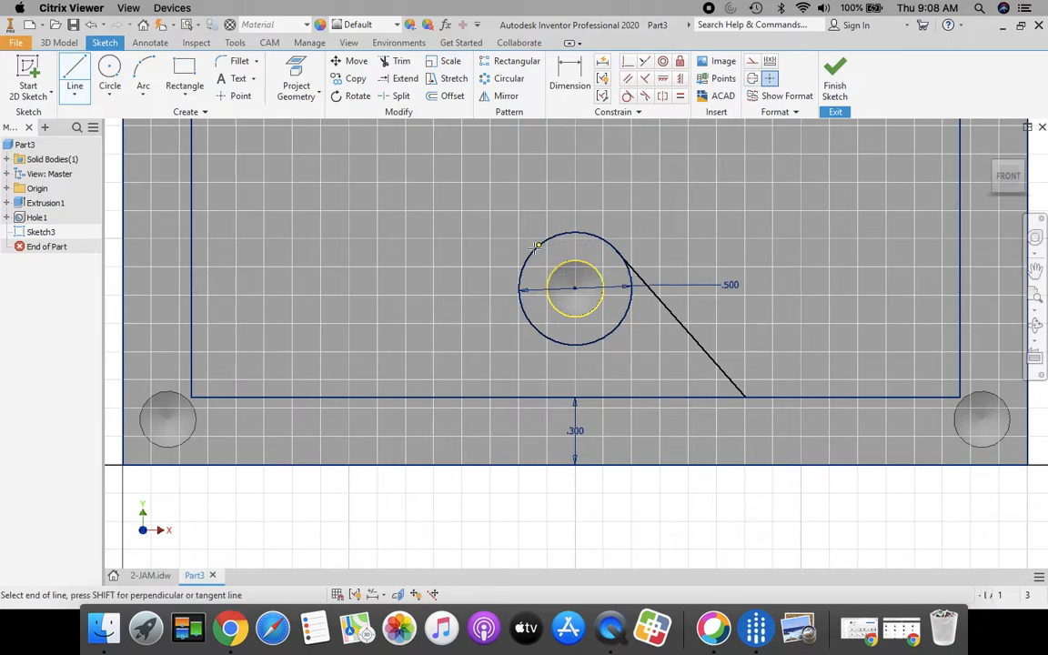
pyautogui.click(397, 395)
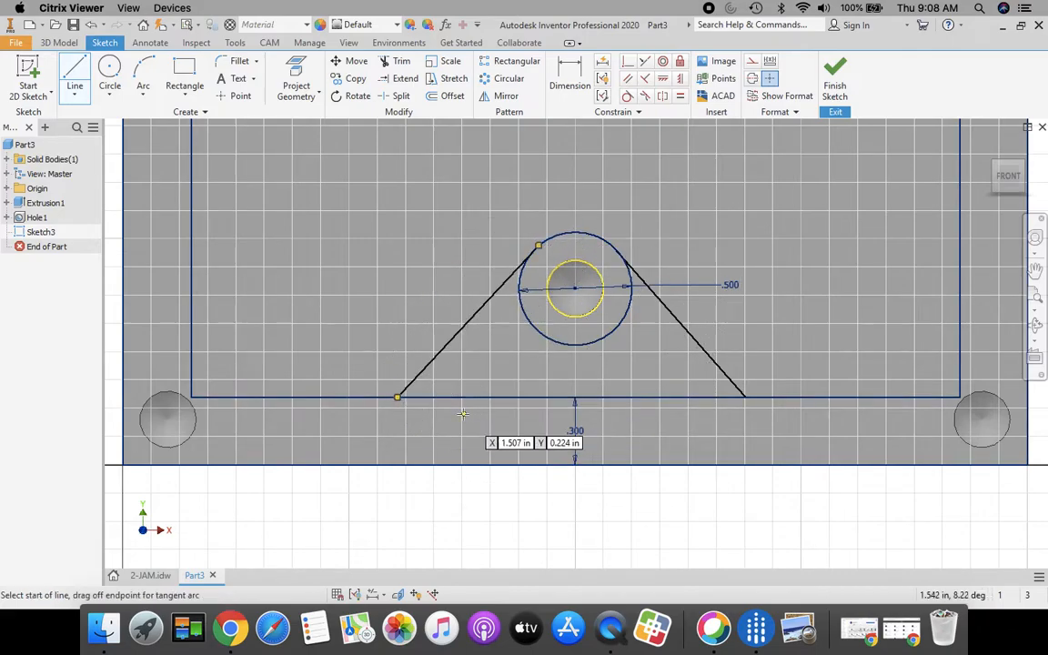
pyautogui.press('Escape')
# Dimension the angle between the right slanted line and the inner rectangle's bottom edge as 45°
pyautogui.click(570, 77)
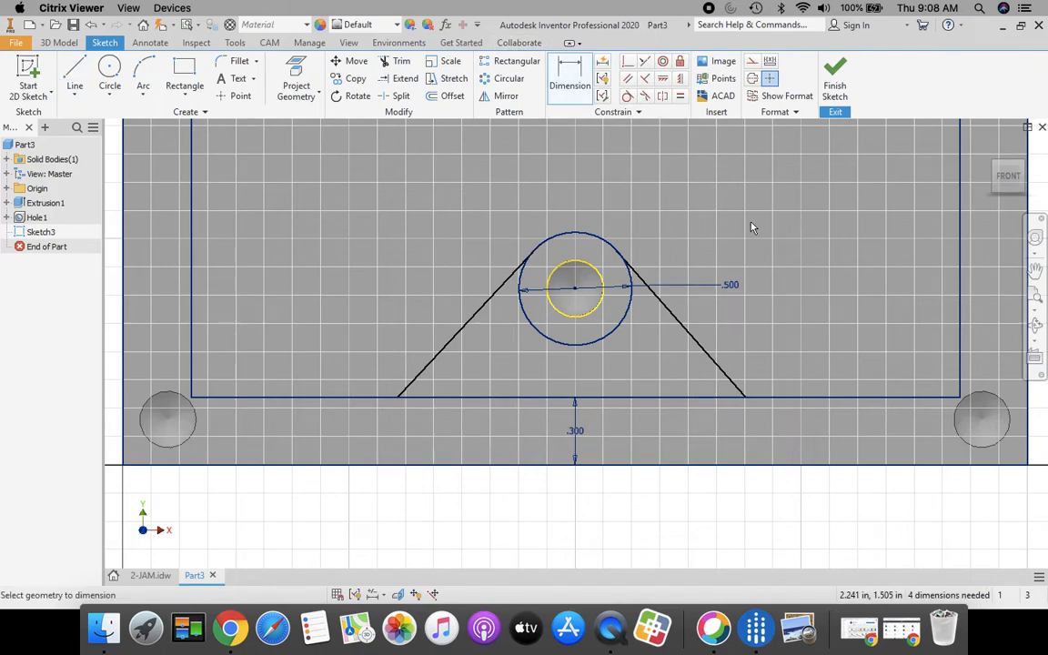
pyautogui.click(708, 356)
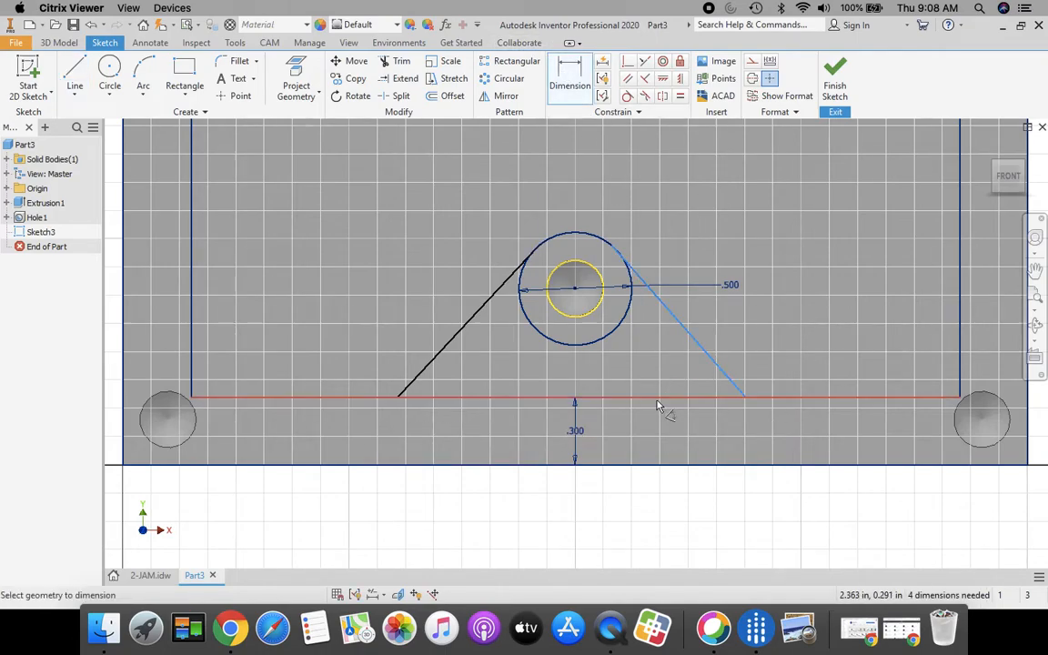
pyautogui.click(660, 399)
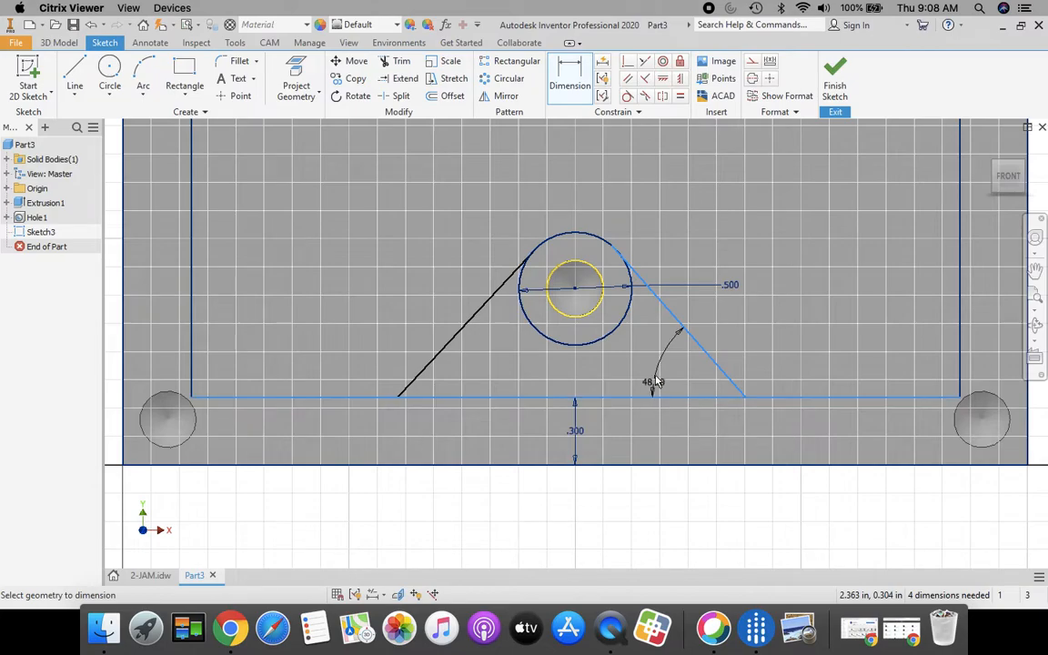
pyautogui.click(660, 368)
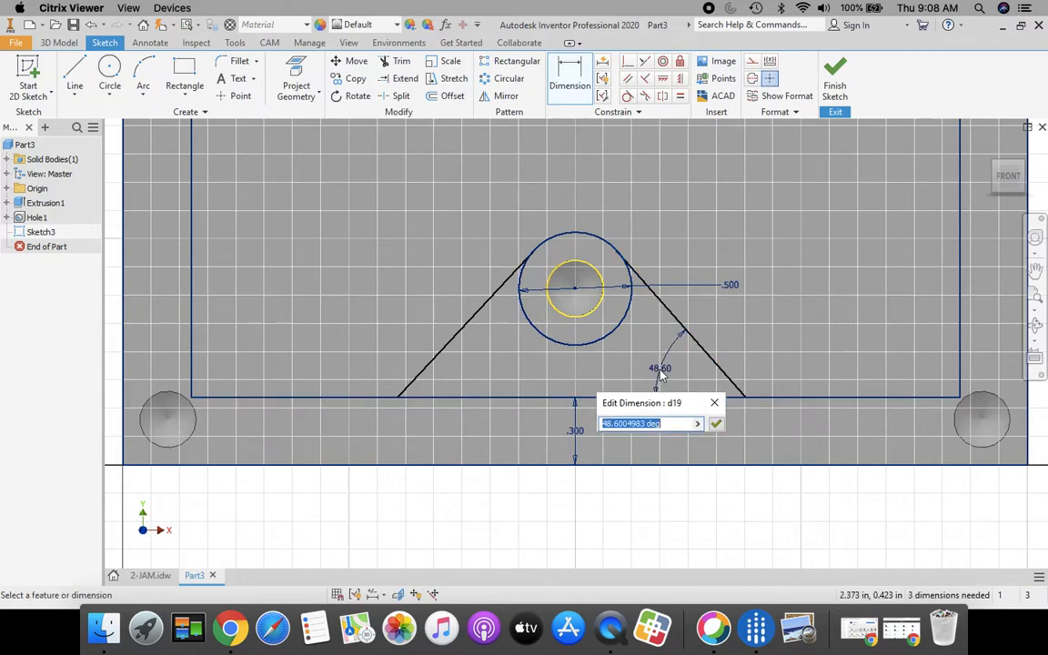
pyautogui.write('45')
pyautogui.press('Return')
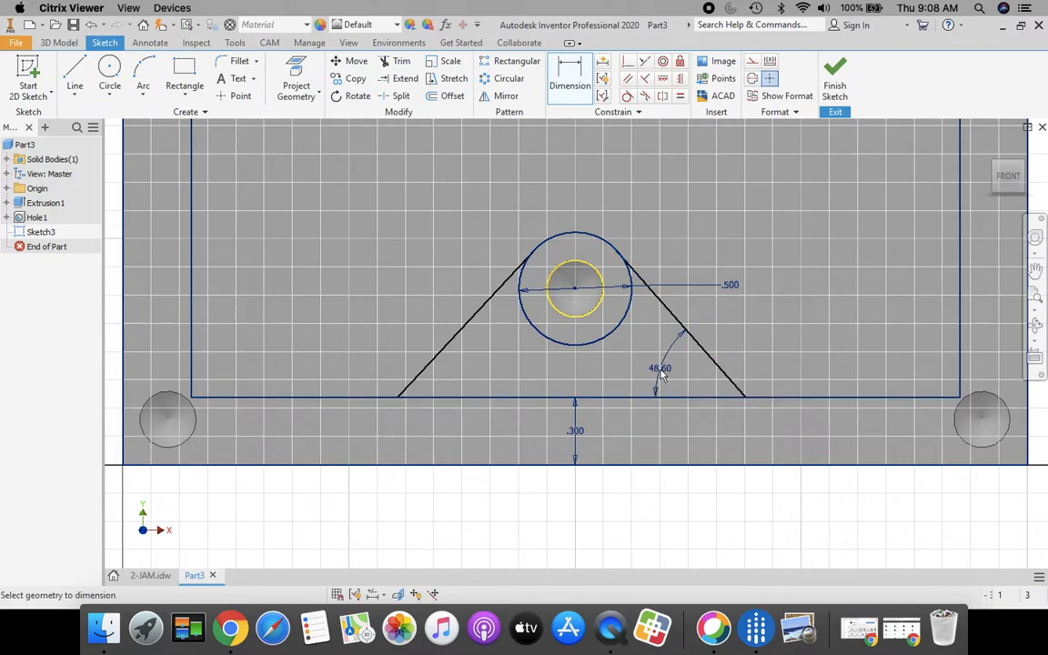
pyautogui.click(455, 339)
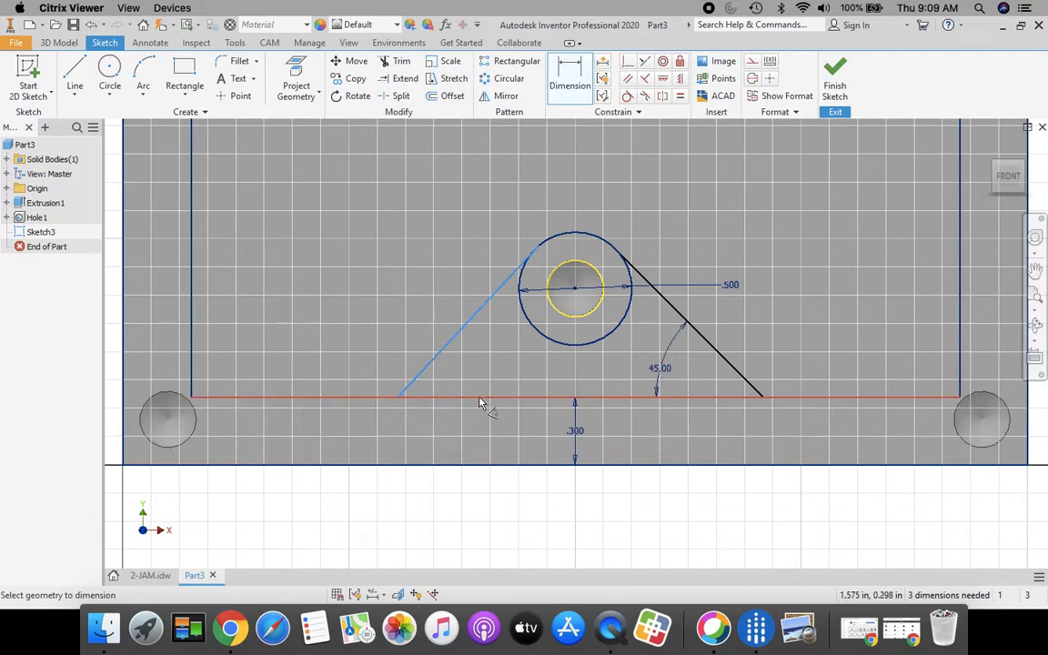
pyautogui.click(482, 397)
pyautogui.click(485, 371)
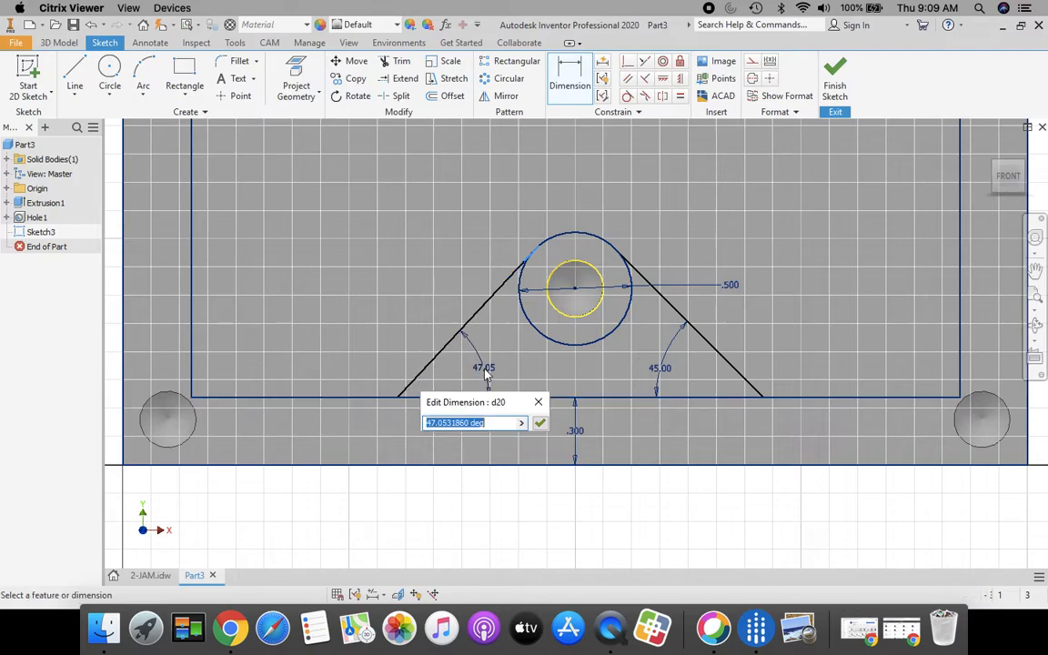
pyautogui.press('Return')
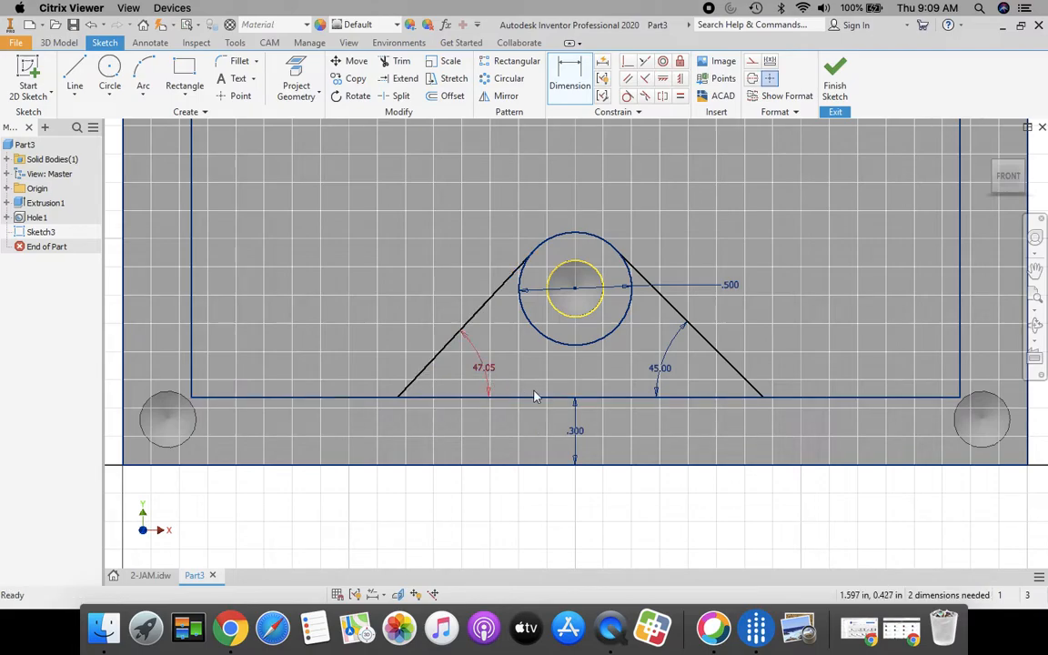
pyautogui.rightClick(488, 374)
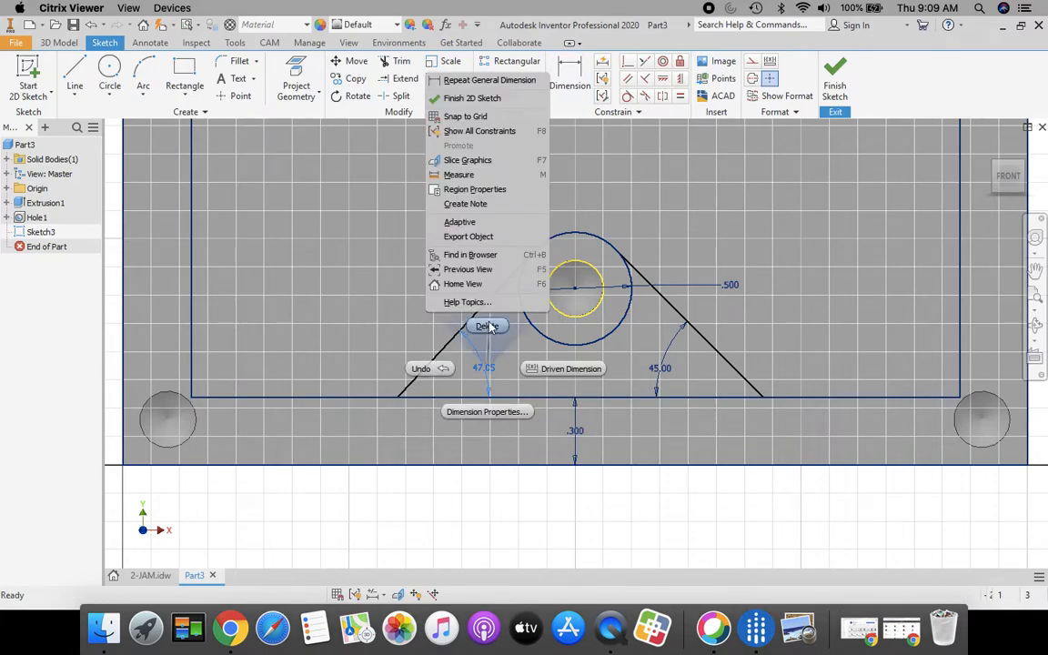
pyautogui.click(486, 326)
# Dimension the angle between the left slanted line and the inner rectangle's bottom edge as 45°
pyautogui.click(569, 82)
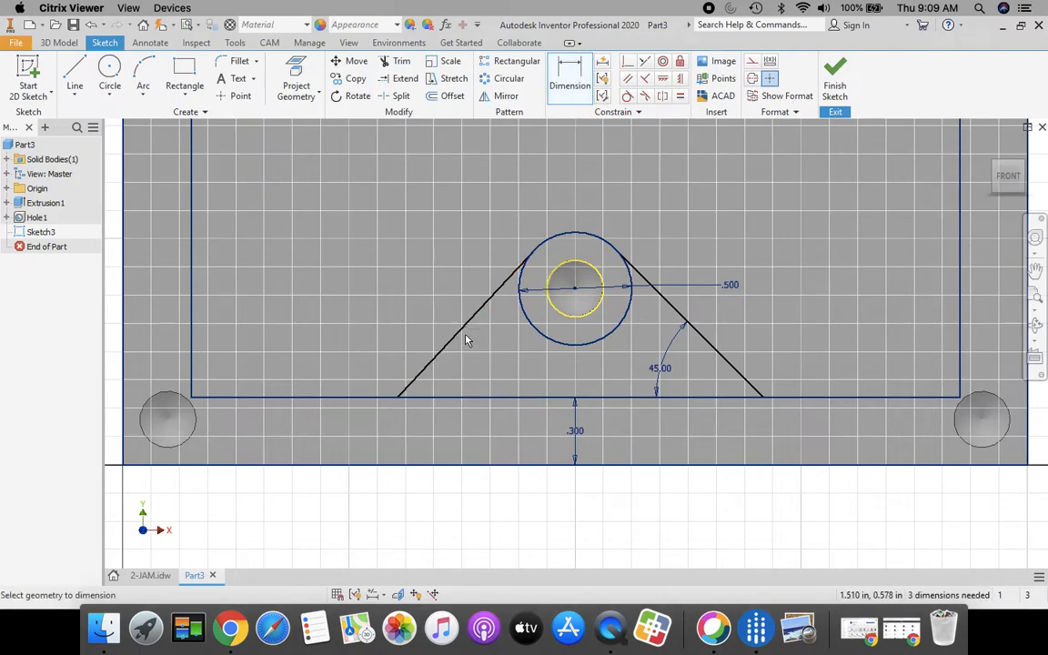
pyautogui.click(466, 335)
pyautogui.click(490, 401)
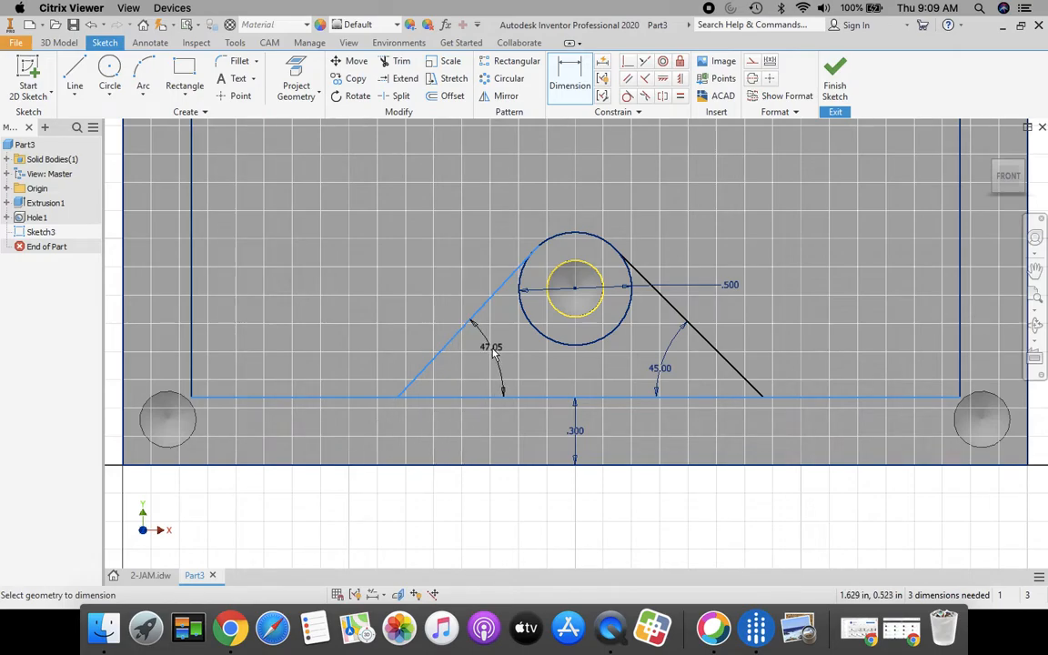
pyautogui.click(492, 361)
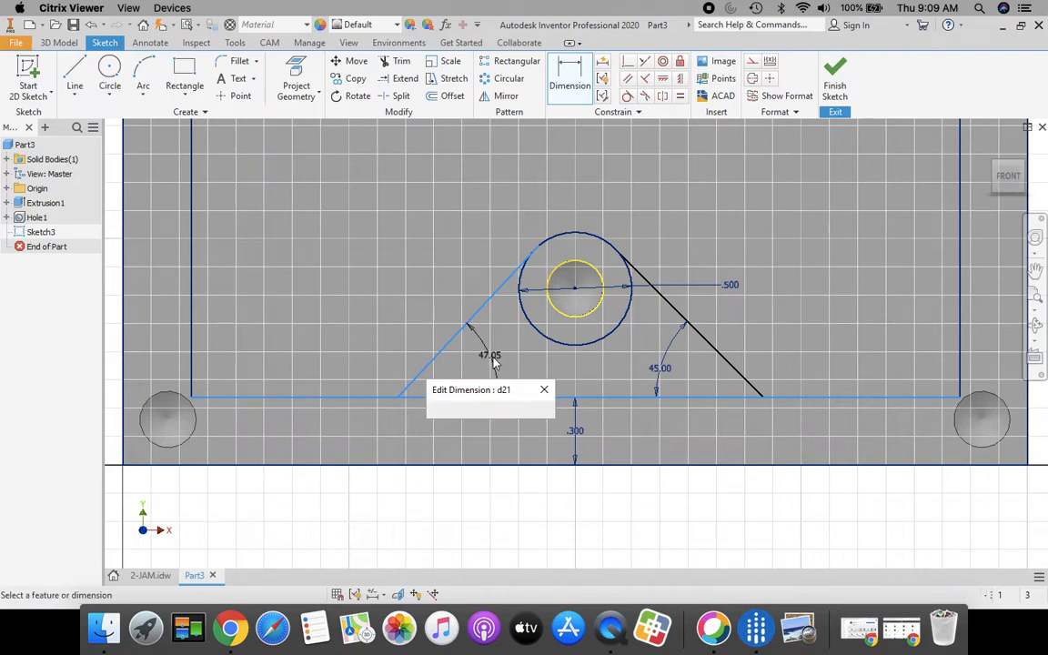
pyautogui.write('45')
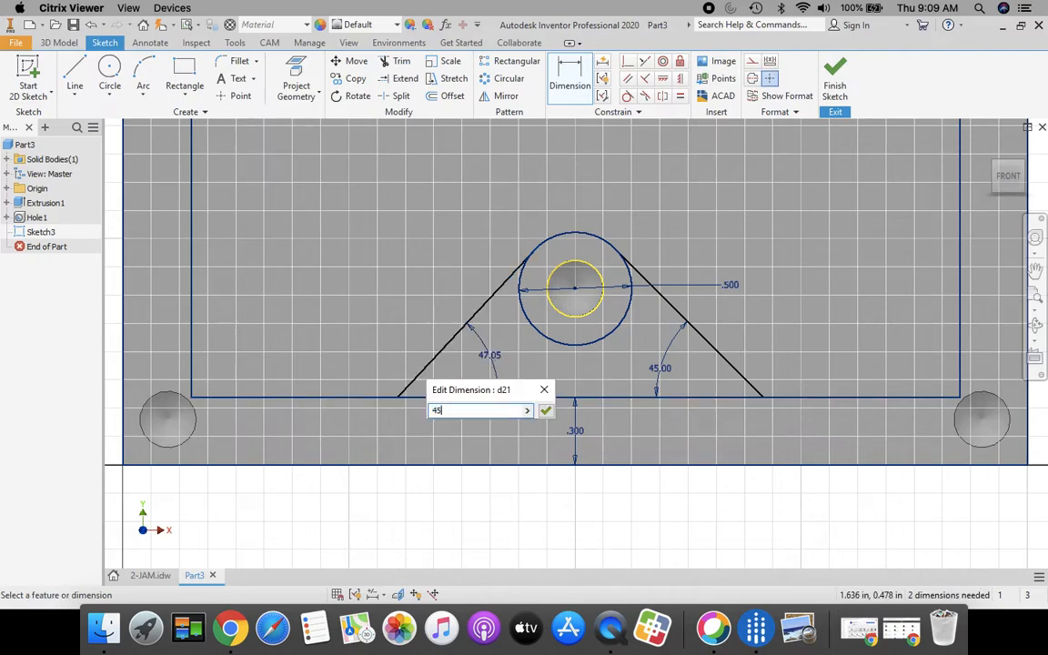
pyautogui.click(546, 412)
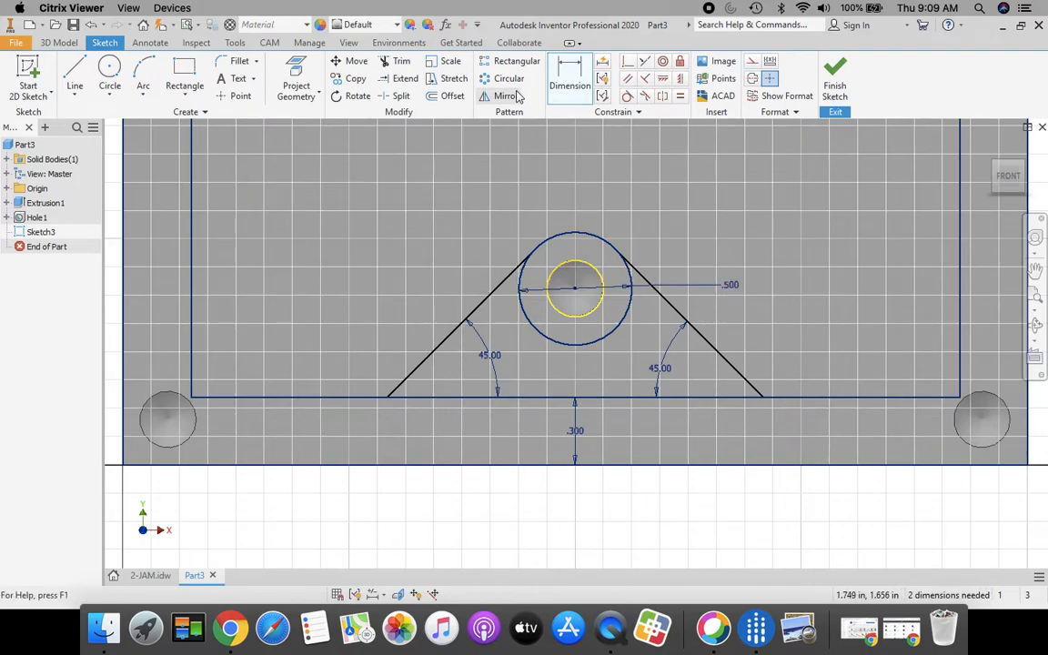
# Offset the right slanted line inward, below the middle hole, by .3 in
pyautogui.click(449, 96)
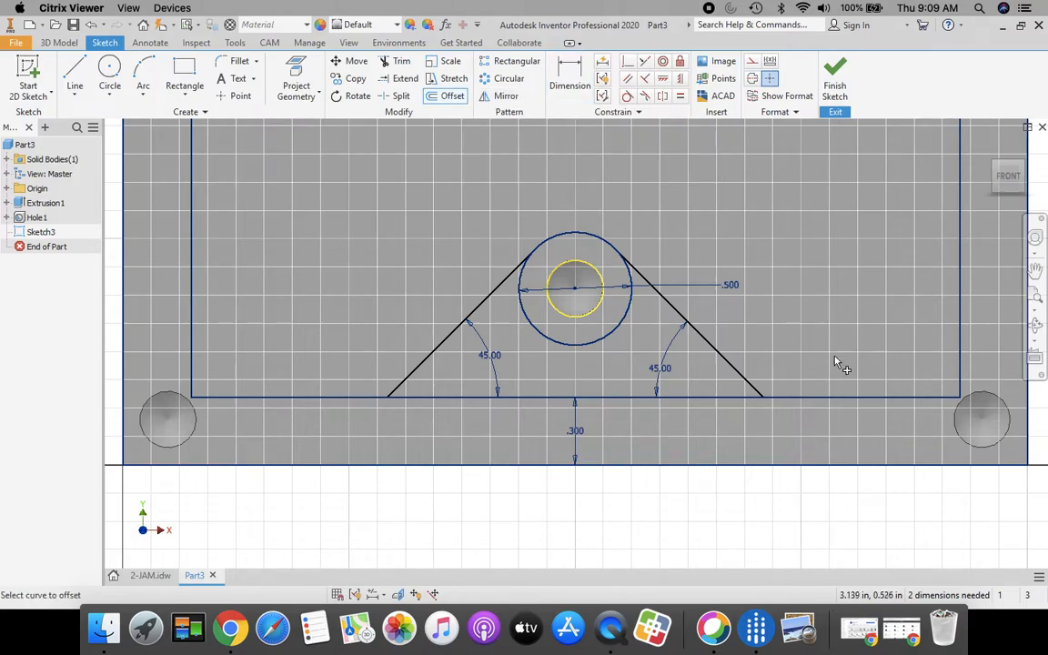
pyautogui.click(741, 374)
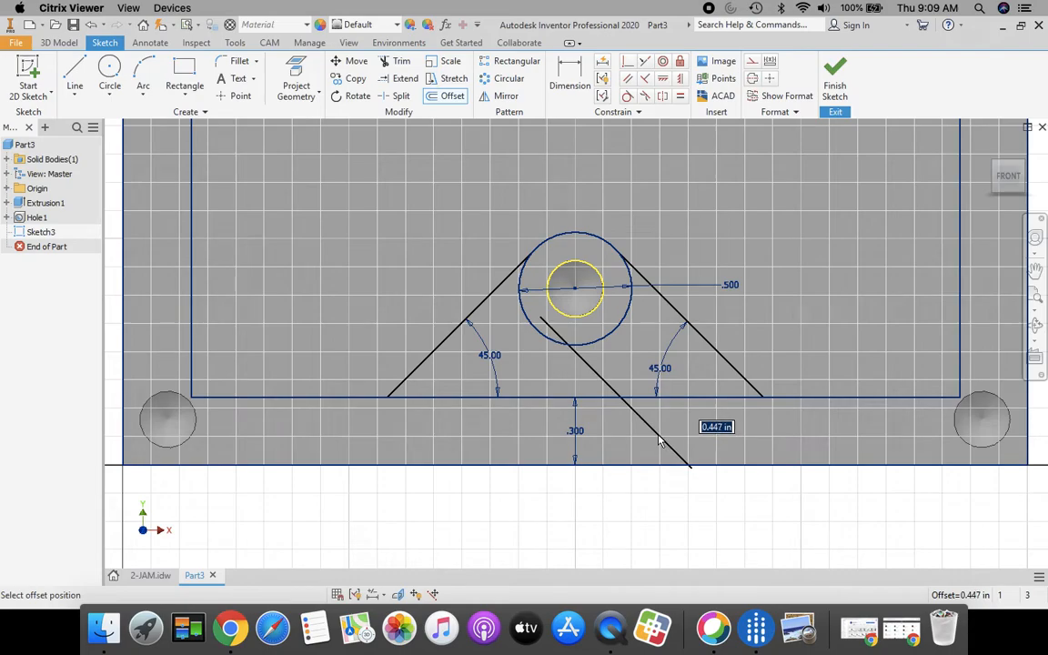
pyautogui.write('.3')
pyautogui.press('Return')
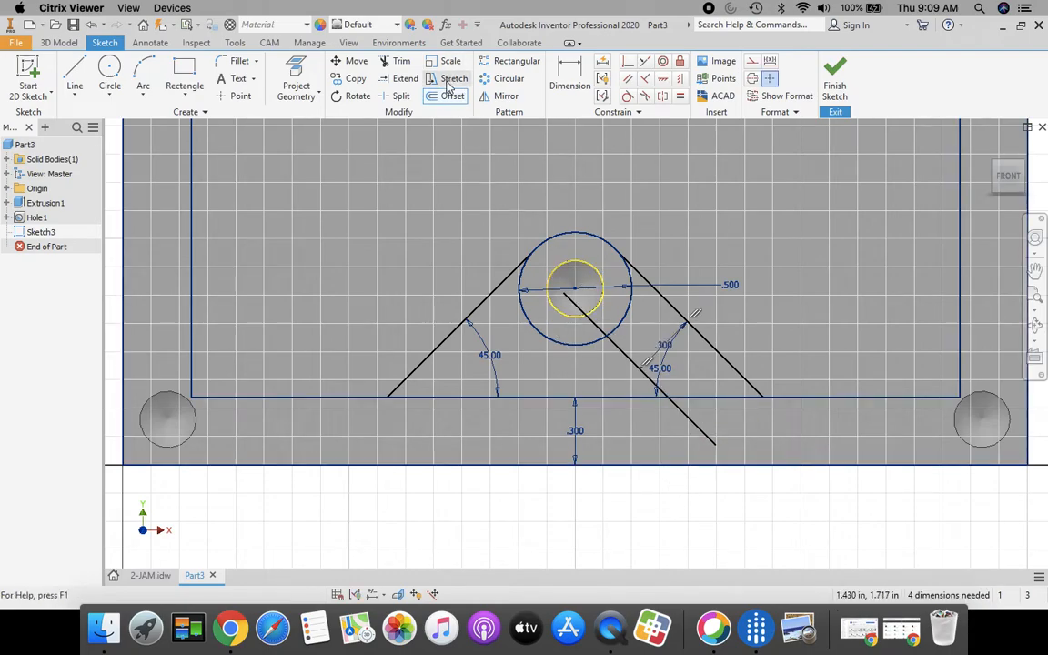
pyautogui.click(441, 352)
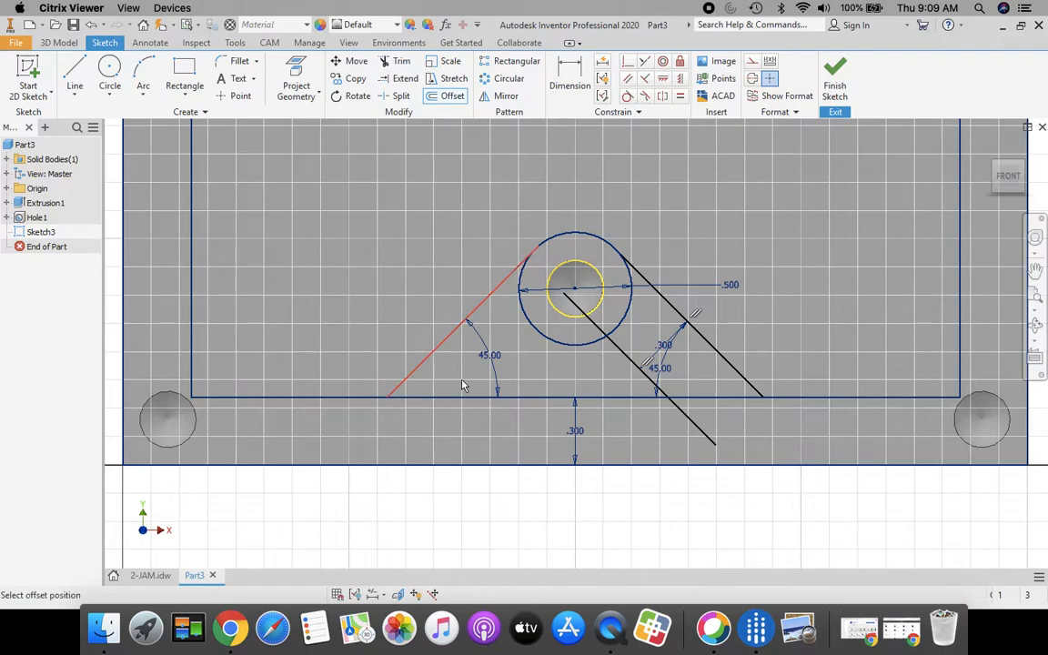
pyautogui.click(502, 427)
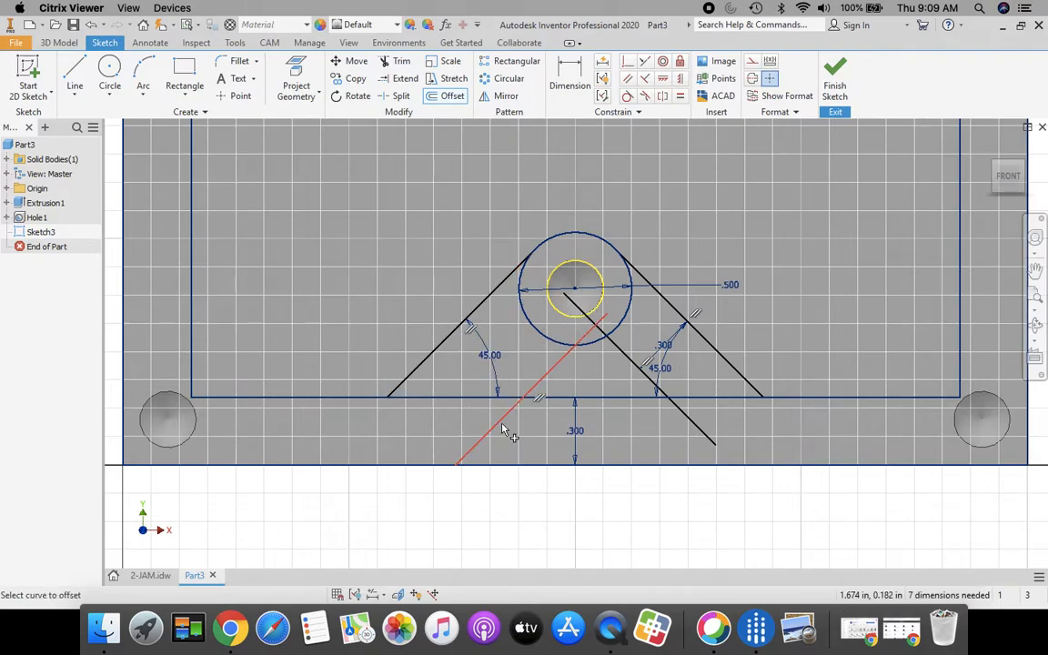
pyautogui.press('Escape')
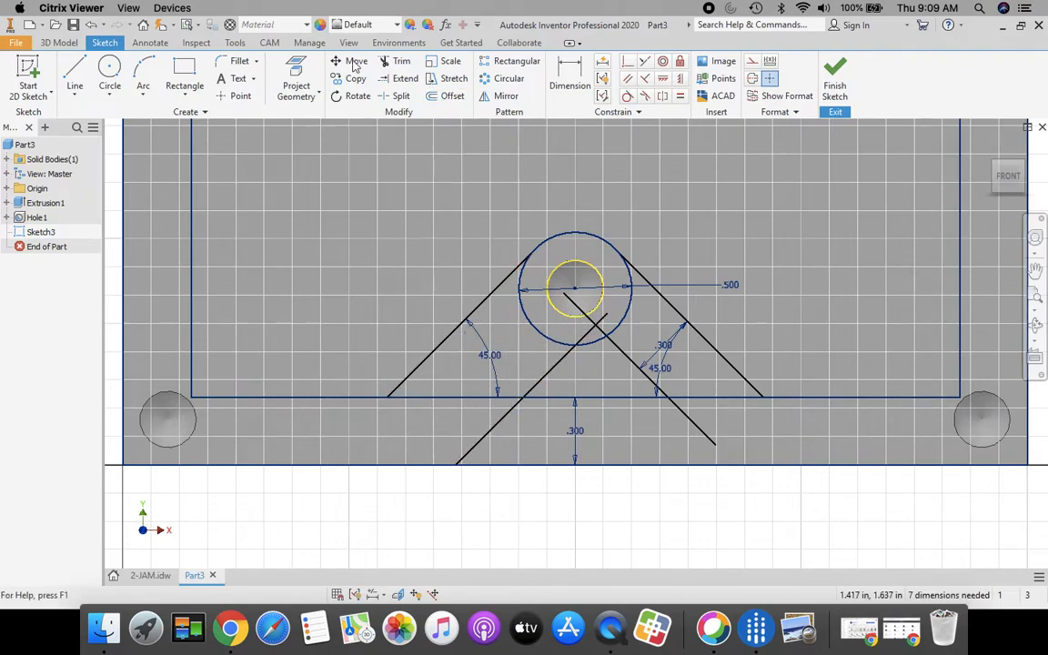
pyautogui.click(90, 24)
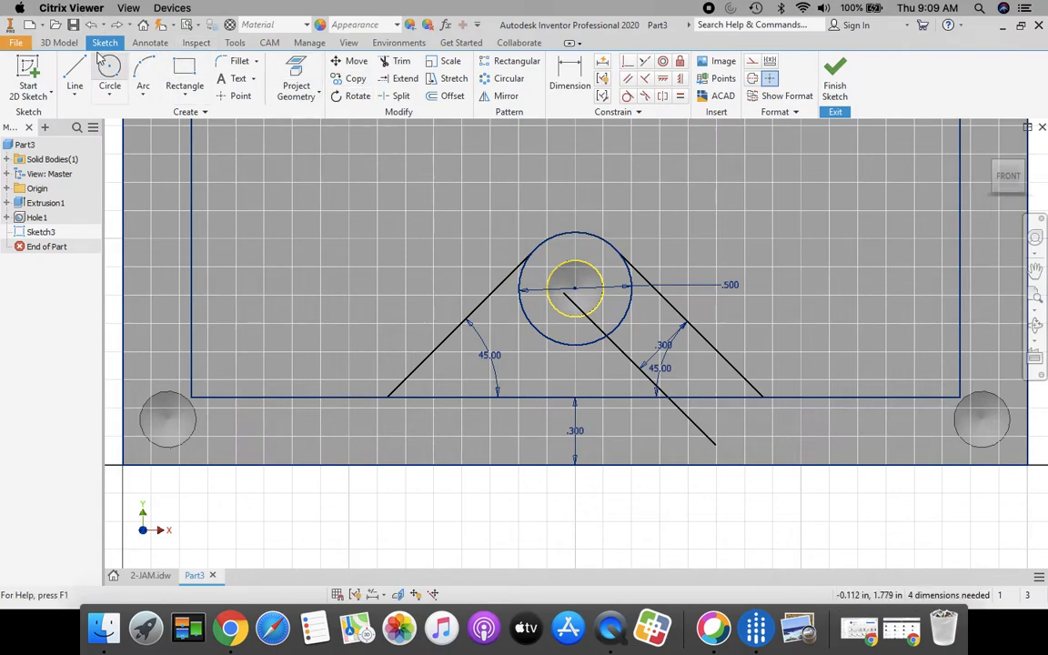
# Offset the left slanted line inward, toward the right offset line, by .3 in
pyautogui.click(451, 96)
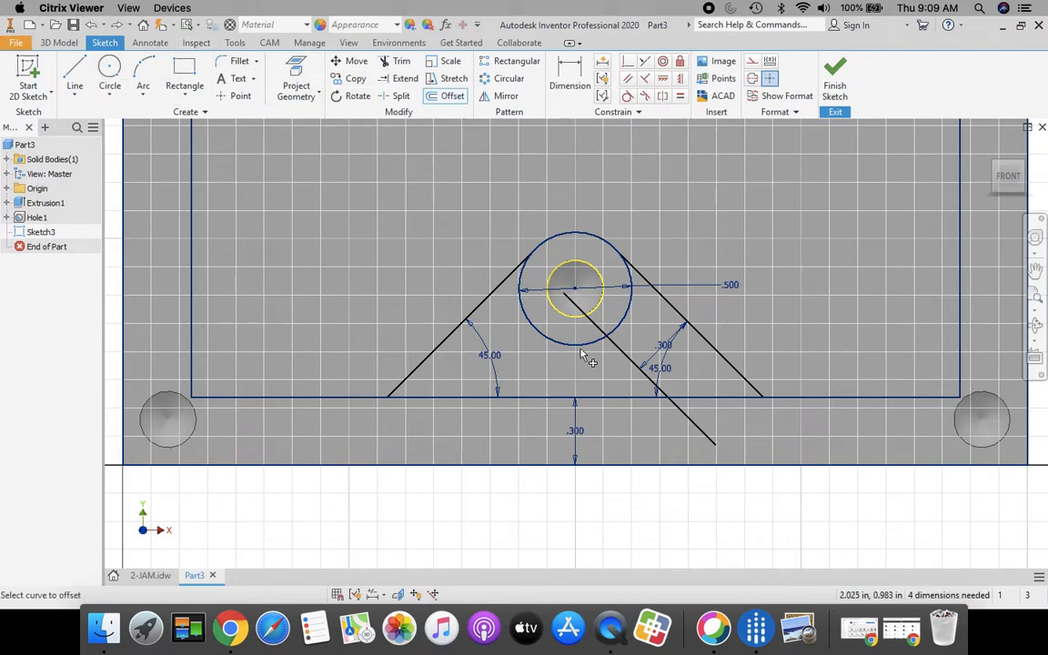
pyautogui.click(444, 342)
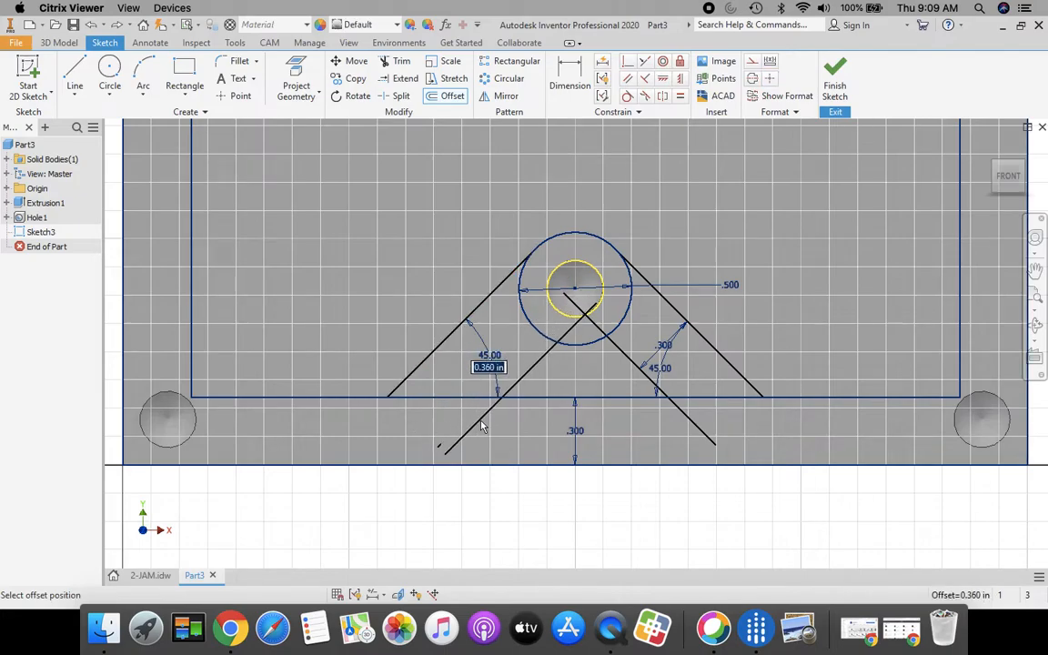
pyautogui.write('.3')
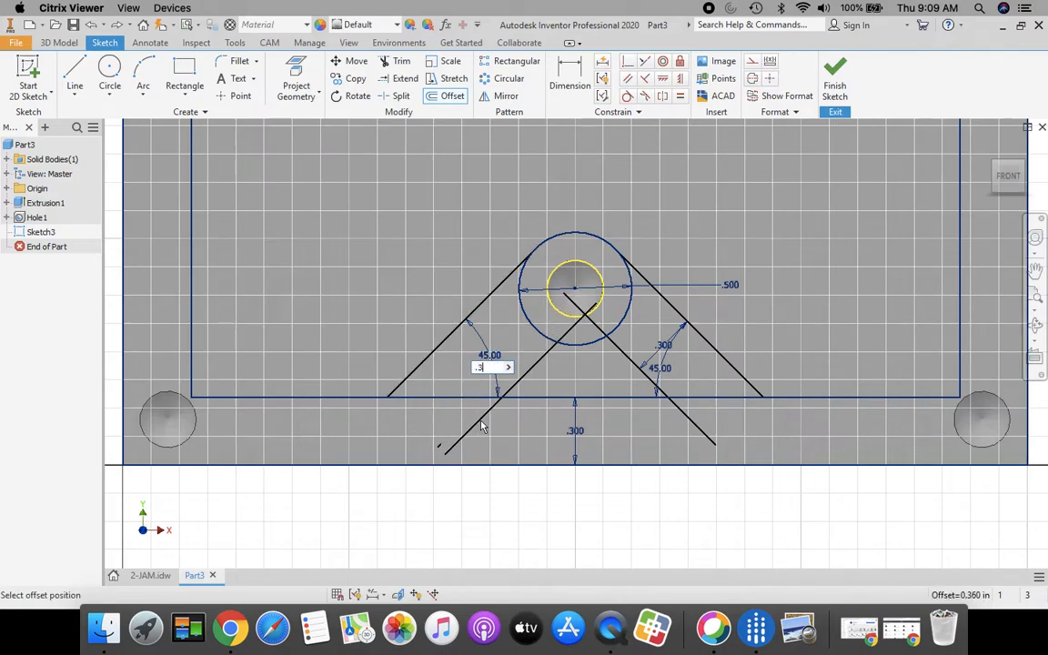
pyautogui.press('Return')
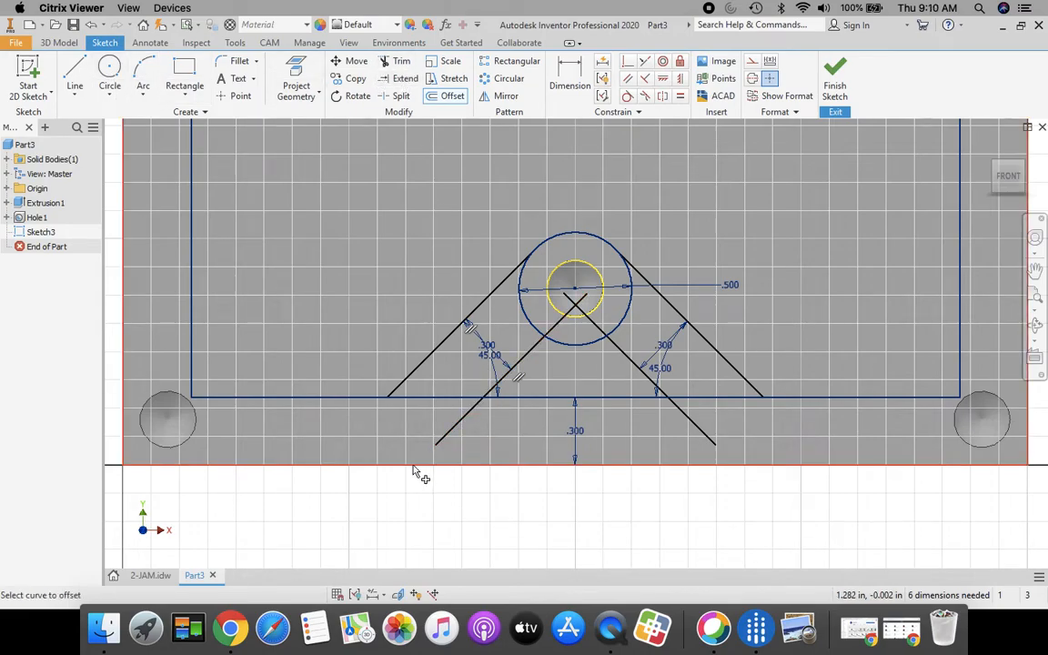
# Extend the lower ends of both offset lines to the block's bottom edge
pyautogui.click(404, 82)
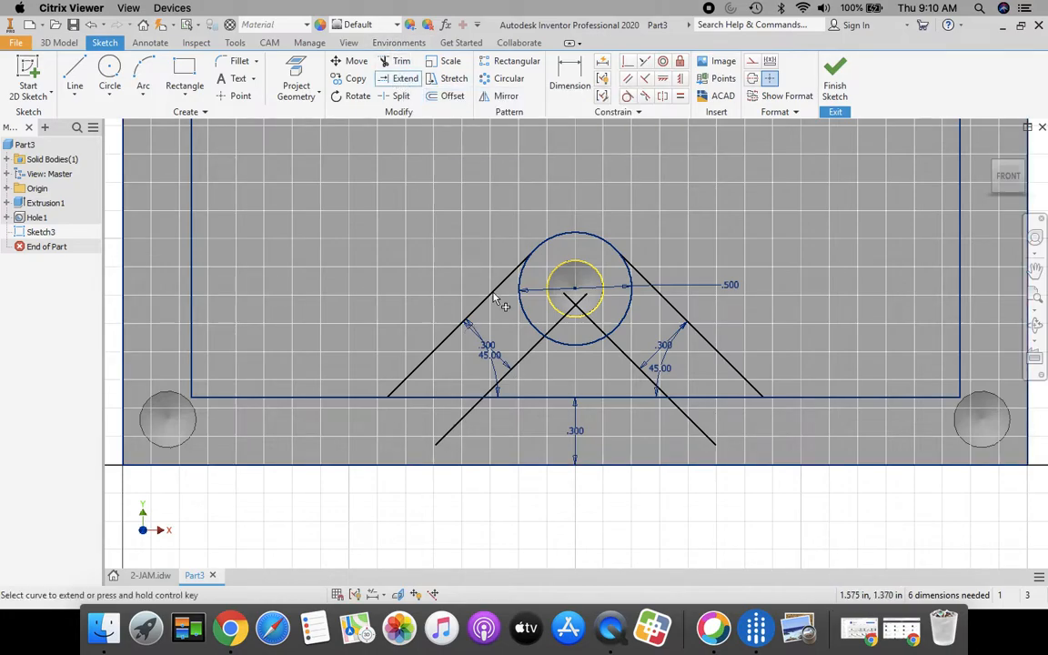
pyautogui.click(454, 433)
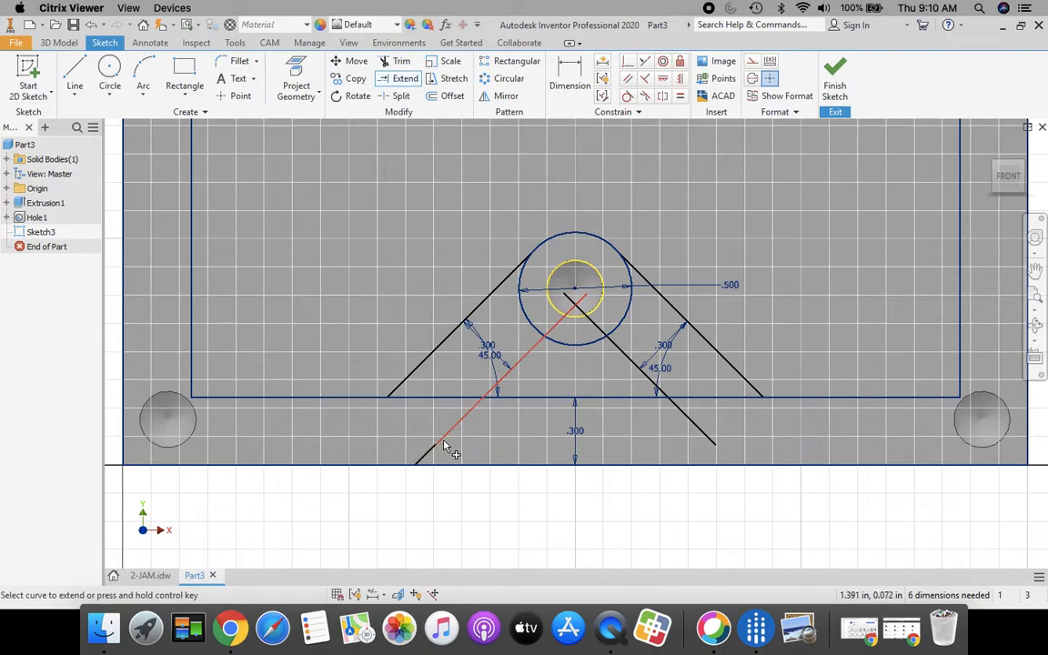
pyautogui.click(455, 448)
pyautogui.click(695, 450)
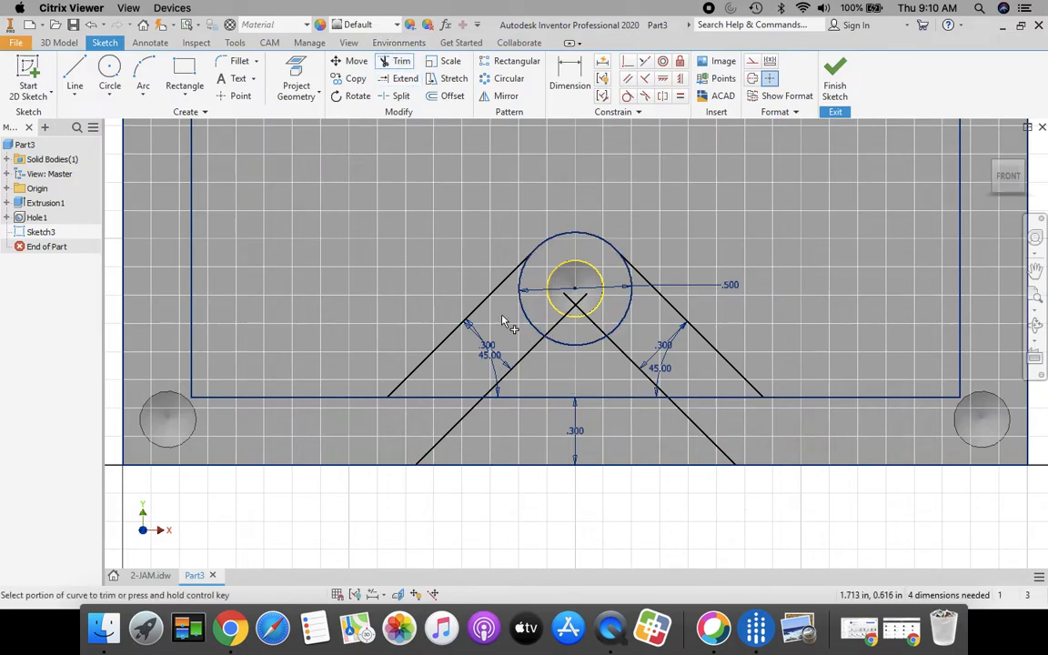
# Trim the sides and lower arc off the .5 in circle, keeping only its upper arc between the slanted lines
pyautogui.click(523, 284)
pyautogui.click(626, 302)
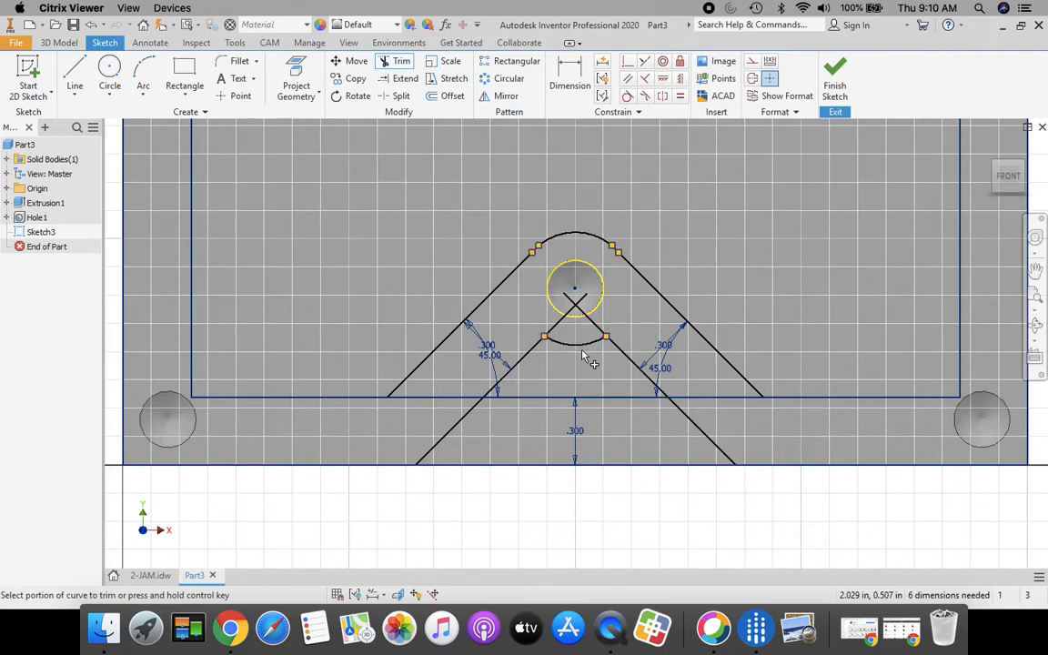
pyautogui.click(579, 345)
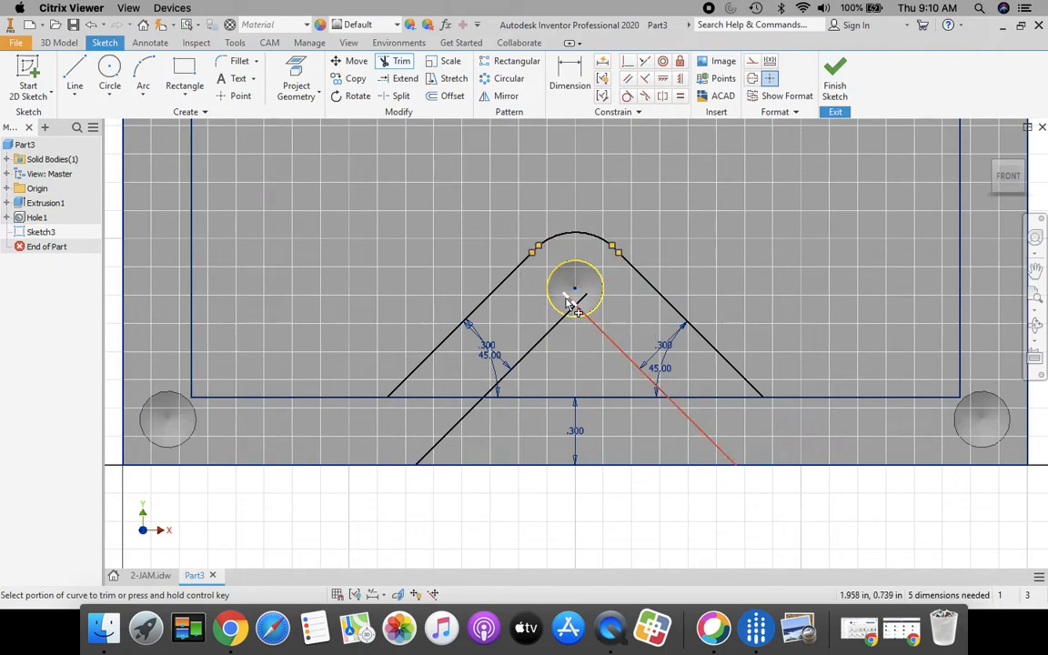
# Trim the crossing ends of the offset lines and the inner rectangle's bottom edge between the two outer slanted lines
pyautogui.click(568, 303)
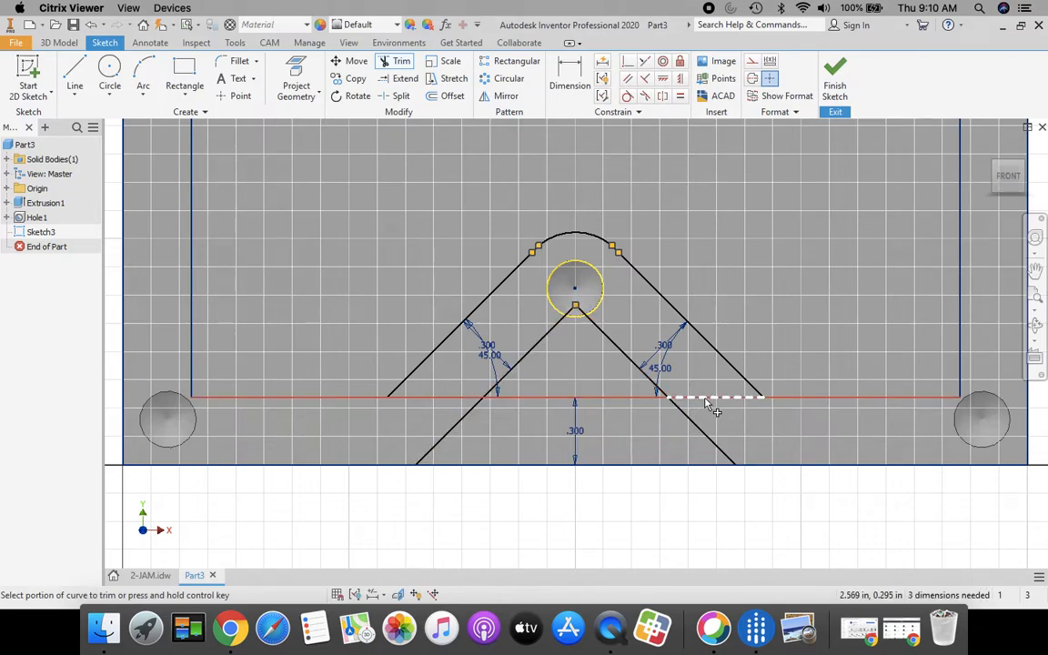
pyautogui.click(728, 401)
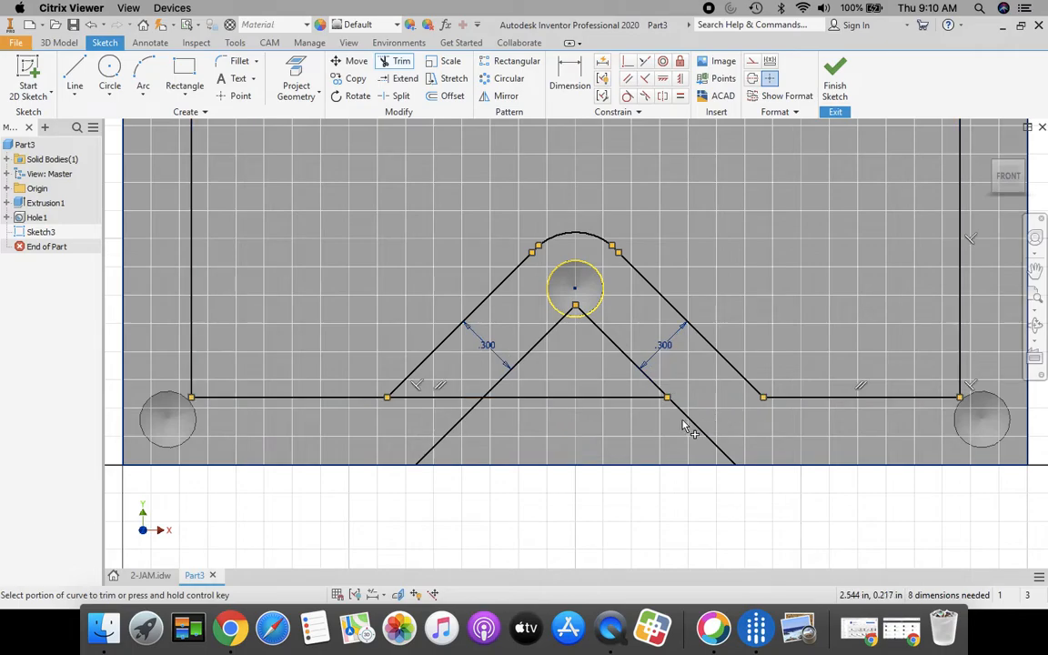
pyautogui.click(447, 404)
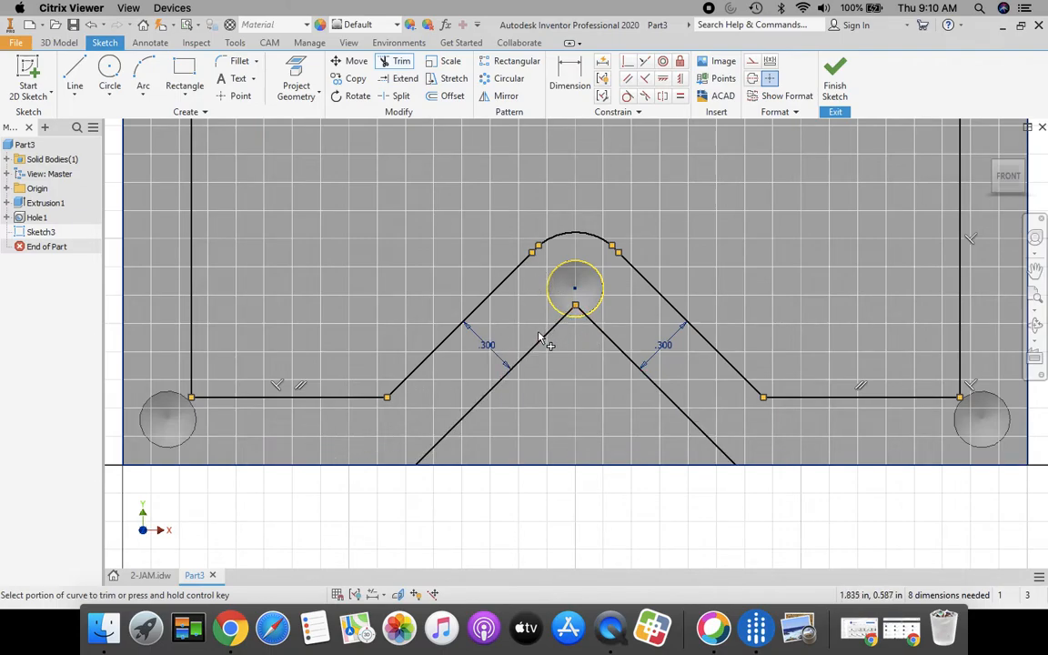
# Check the fillet note in the 2-JAM drawing and round the peak between the two offset lines with a .25 in fillet
pyautogui.click(148, 575)
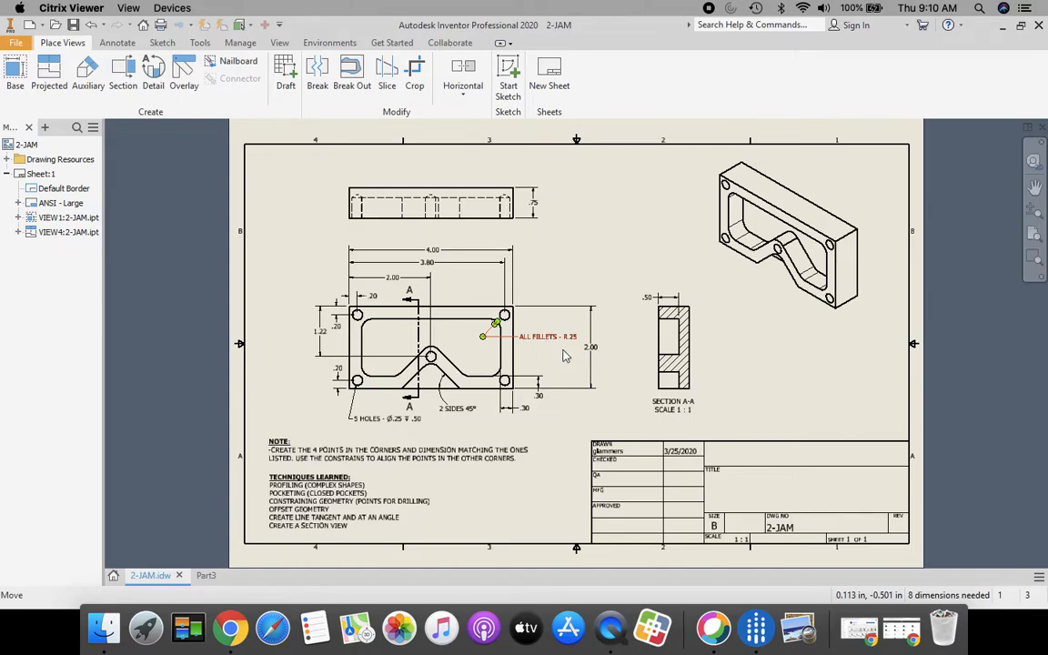
pyautogui.click(206, 575)
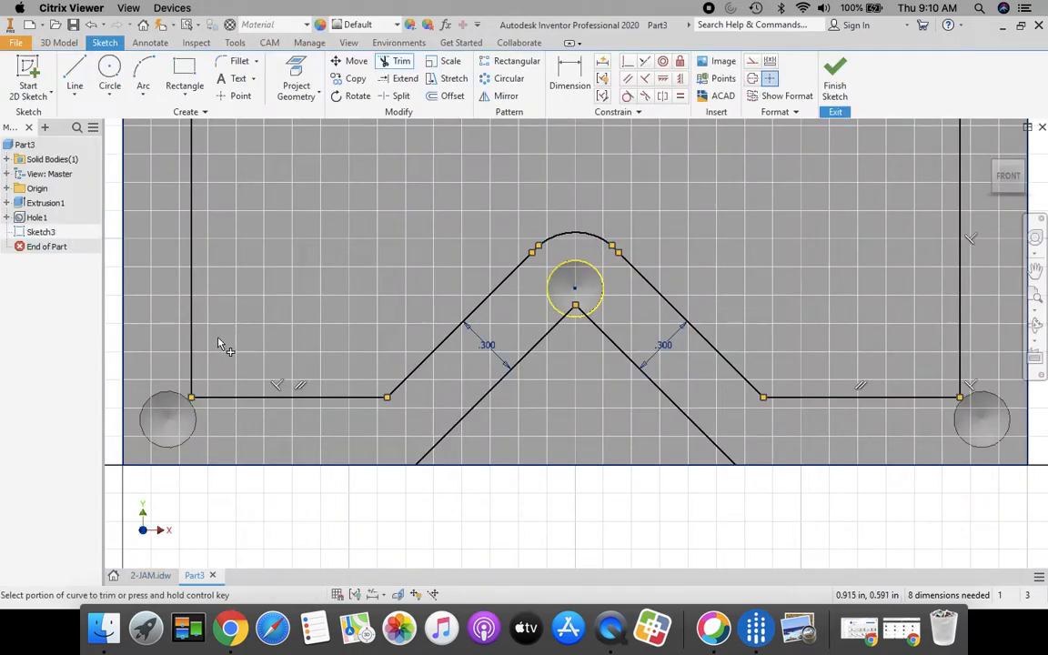
pyautogui.click(238, 63)
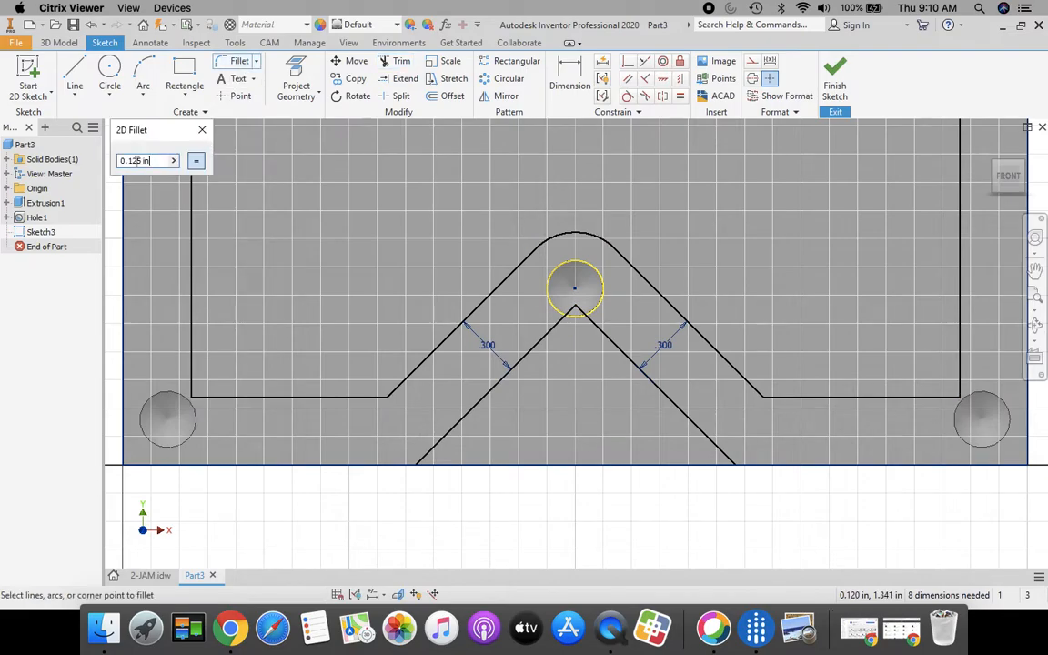
pyautogui.write('.2')
pyautogui.click(543, 351)
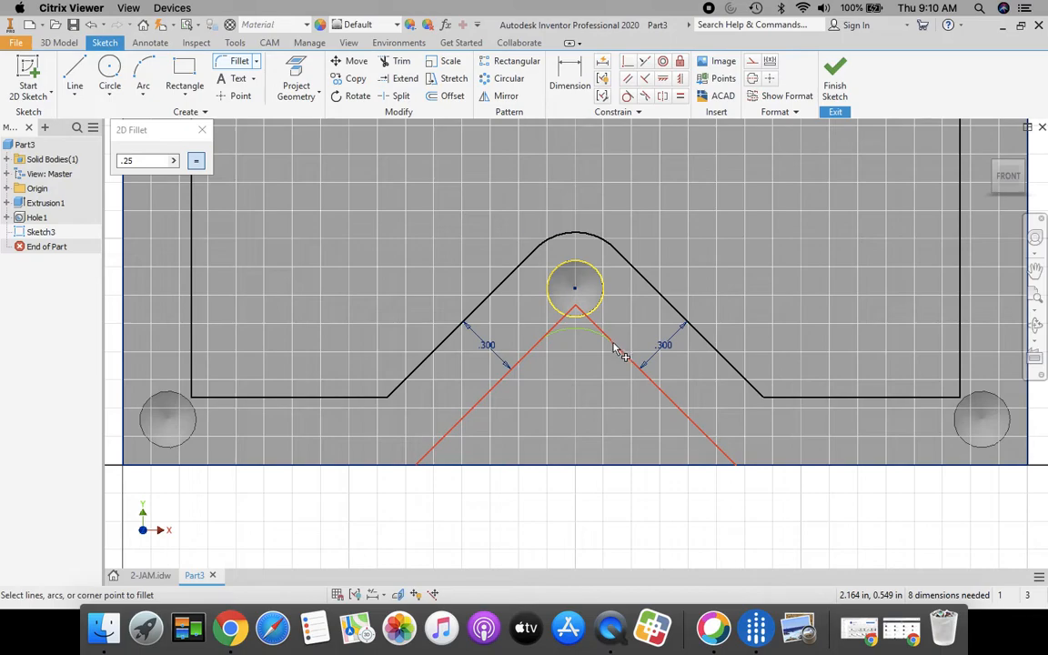
pyautogui.click(616, 350)
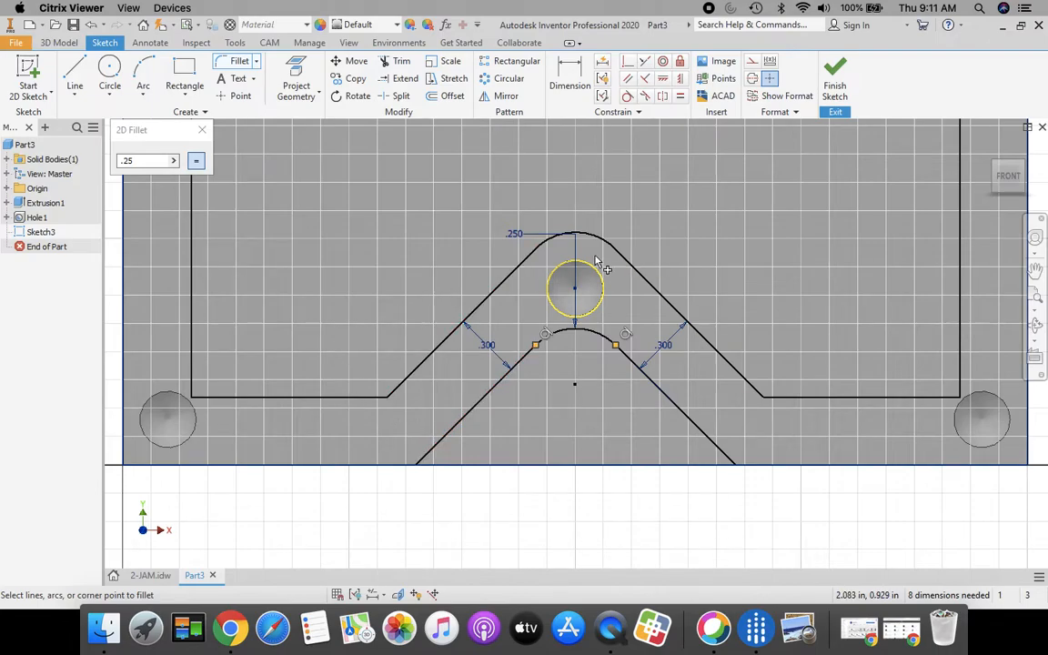
# Fillet the pocket outline's upper-left corner with the .25 in radius
pyautogui.click(999, 215)
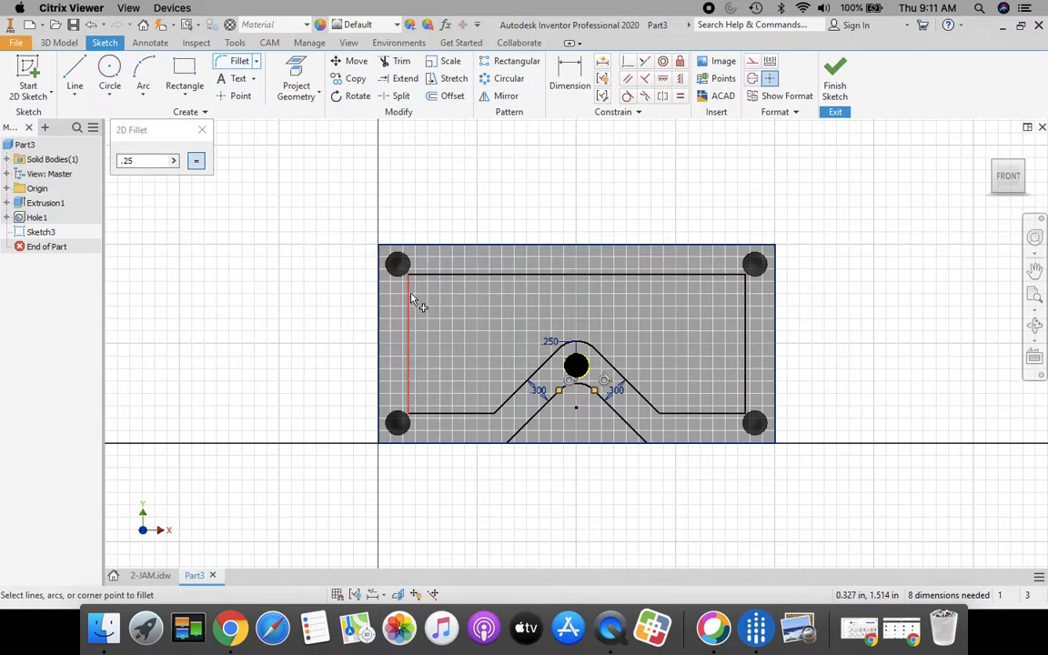
pyautogui.click(410, 294)
pyautogui.click(444, 276)
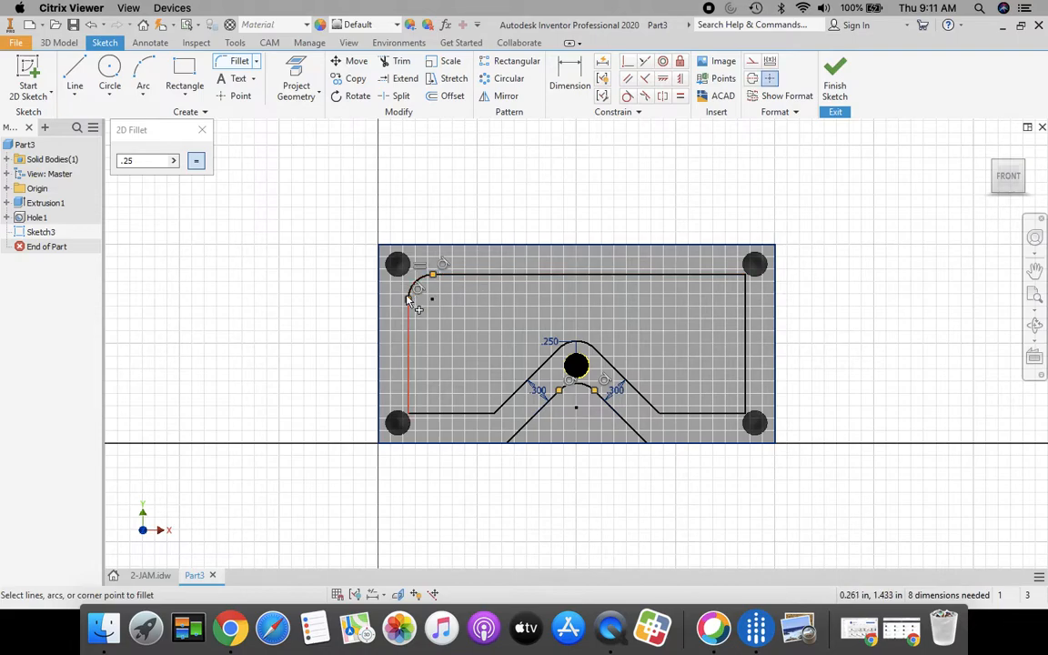
# Fillet the pocket outline's upper-right and lower-right corners with the .25 in radius
pyautogui.click(741, 278)
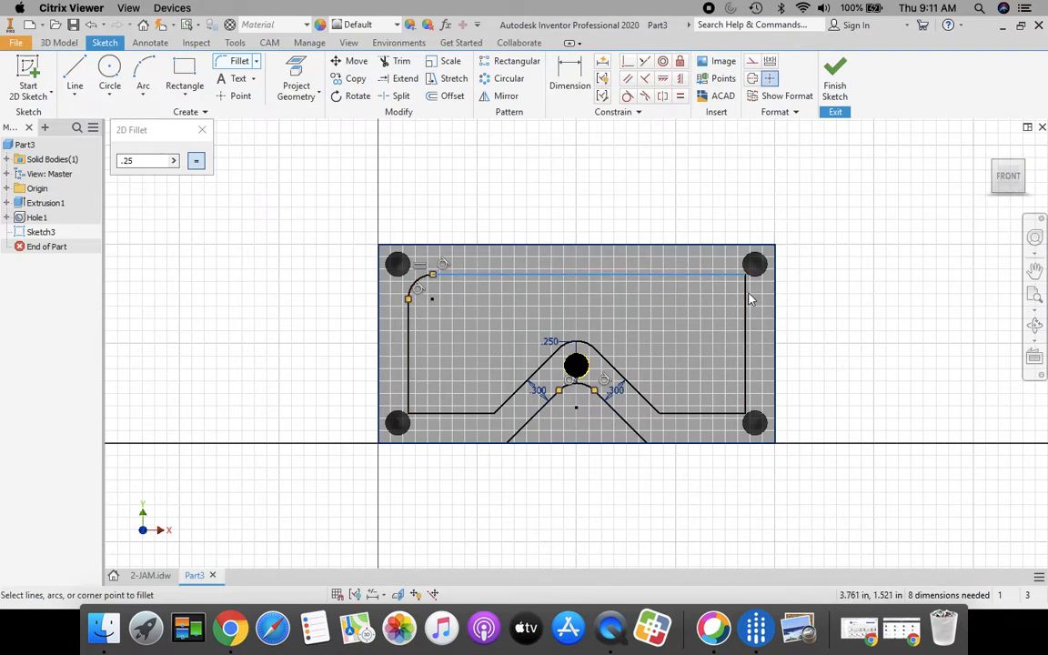
pyautogui.click(747, 305)
pyautogui.click(744, 405)
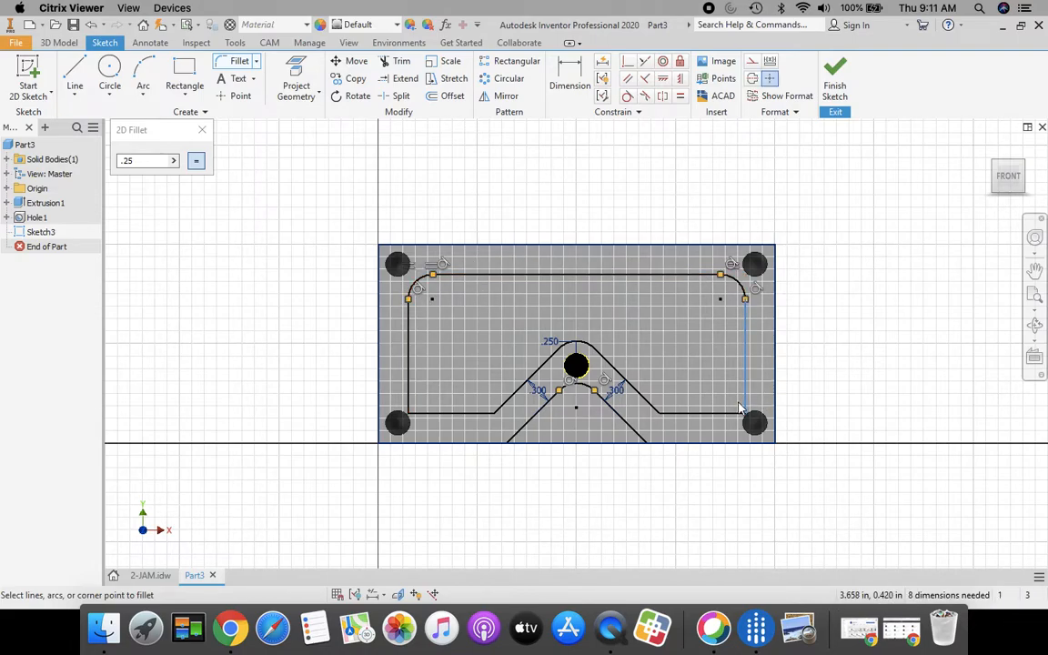
pyautogui.click(701, 414)
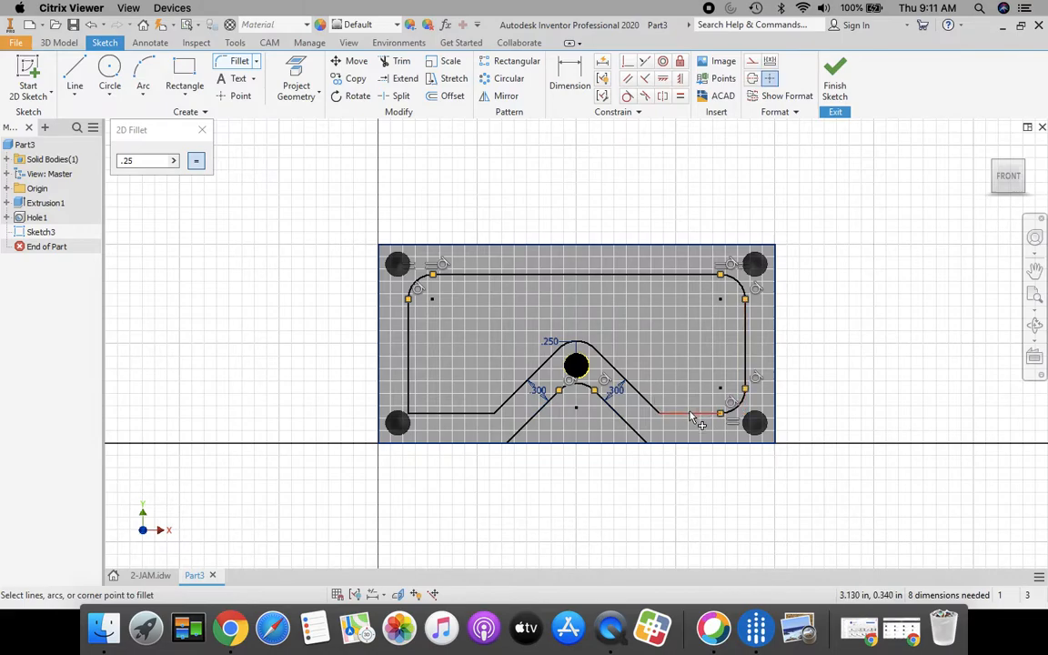
# Round both corners where the slanted offset lines meet the pocket's bottom edges with .25 in fillets
pyautogui.click(687, 414)
pyautogui.click(628, 393)
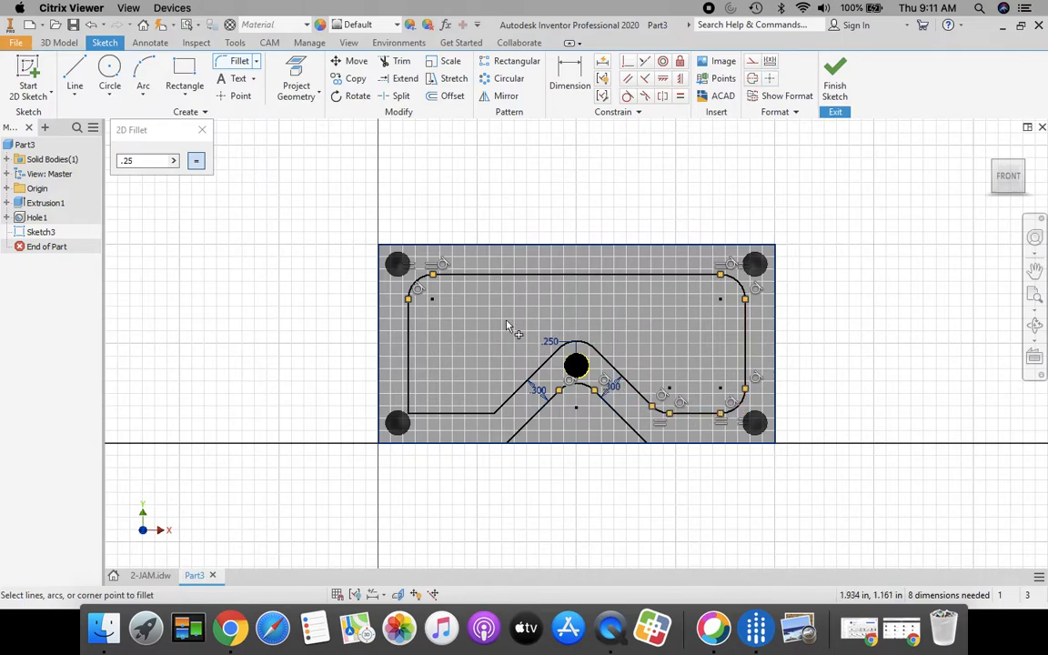
pyautogui.click(512, 400)
pyautogui.click(480, 414)
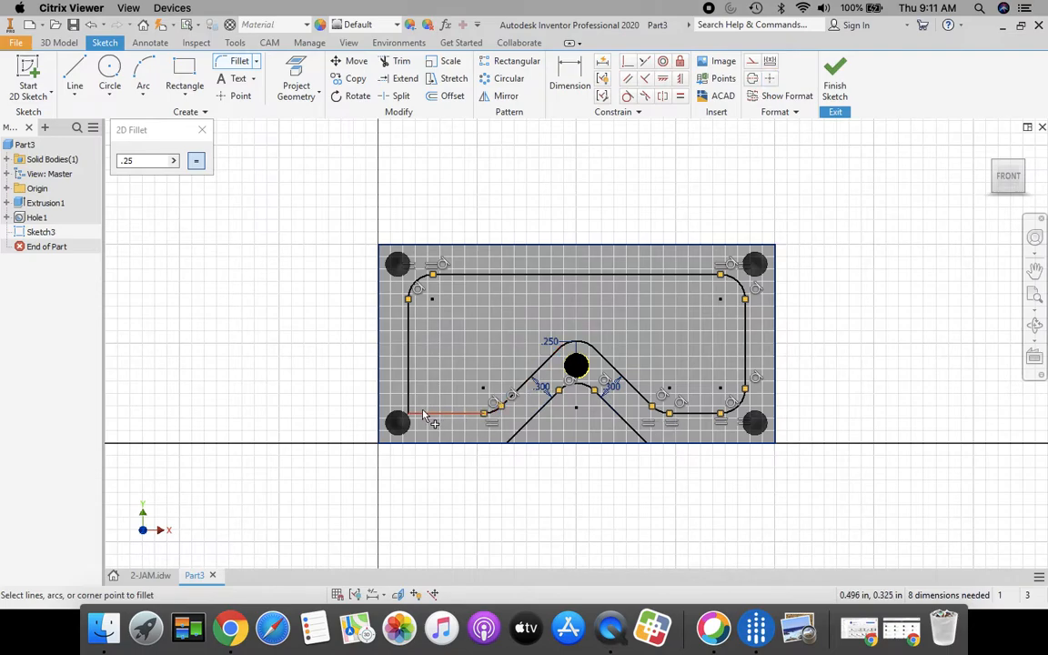
# Fillet the pocket outline's lower-left corner with the .25 in radius and finish the sketch
pyautogui.click(414, 418)
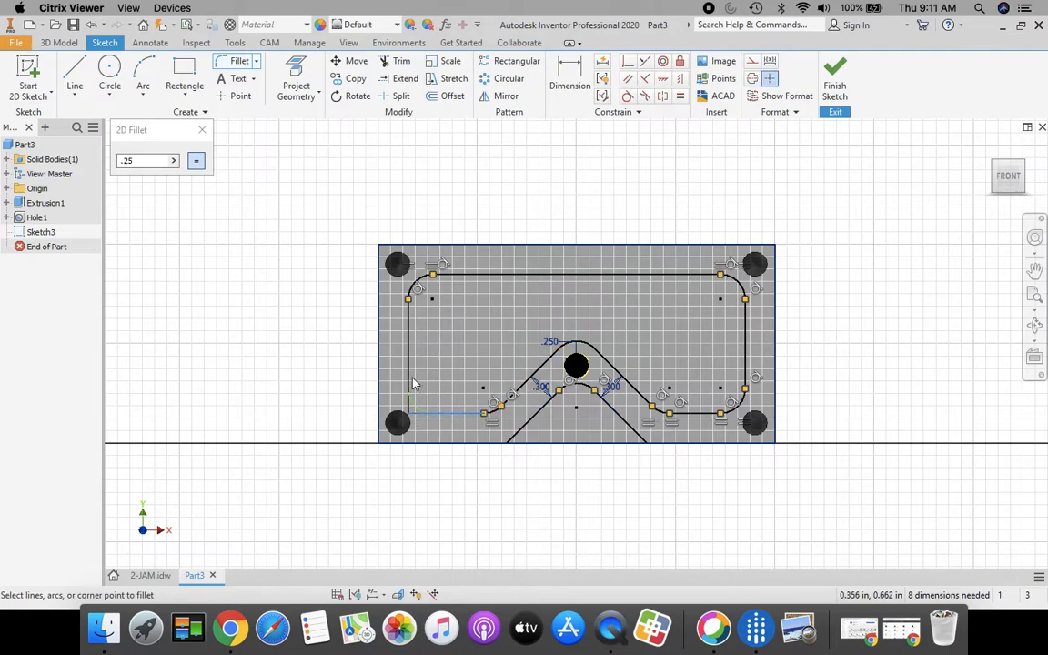
pyautogui.click(411, 380)
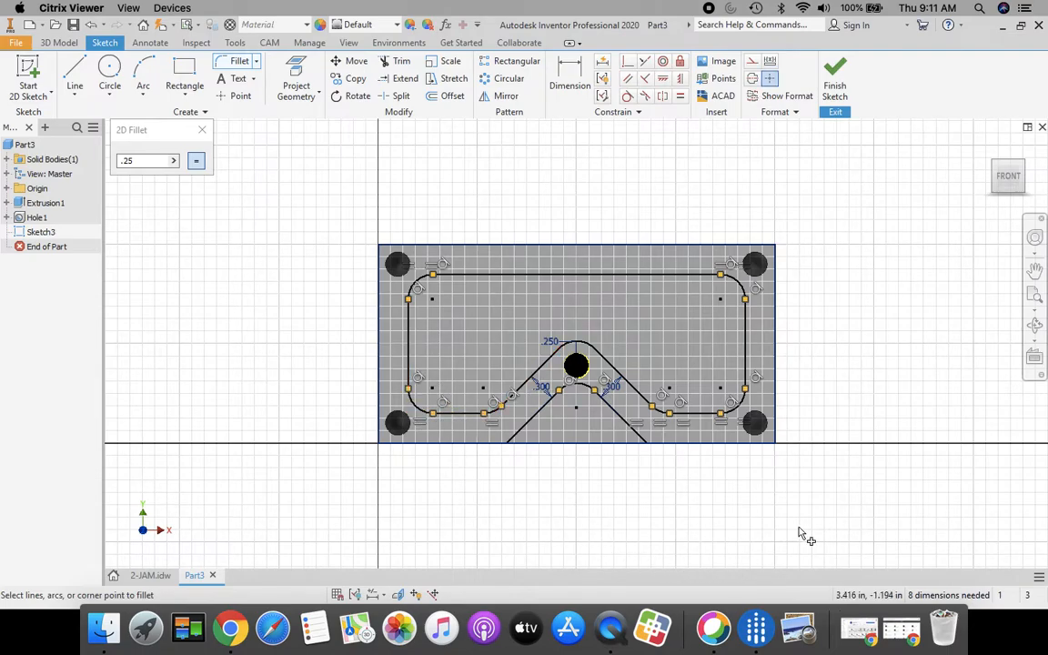
pyautogui.press('Escape')
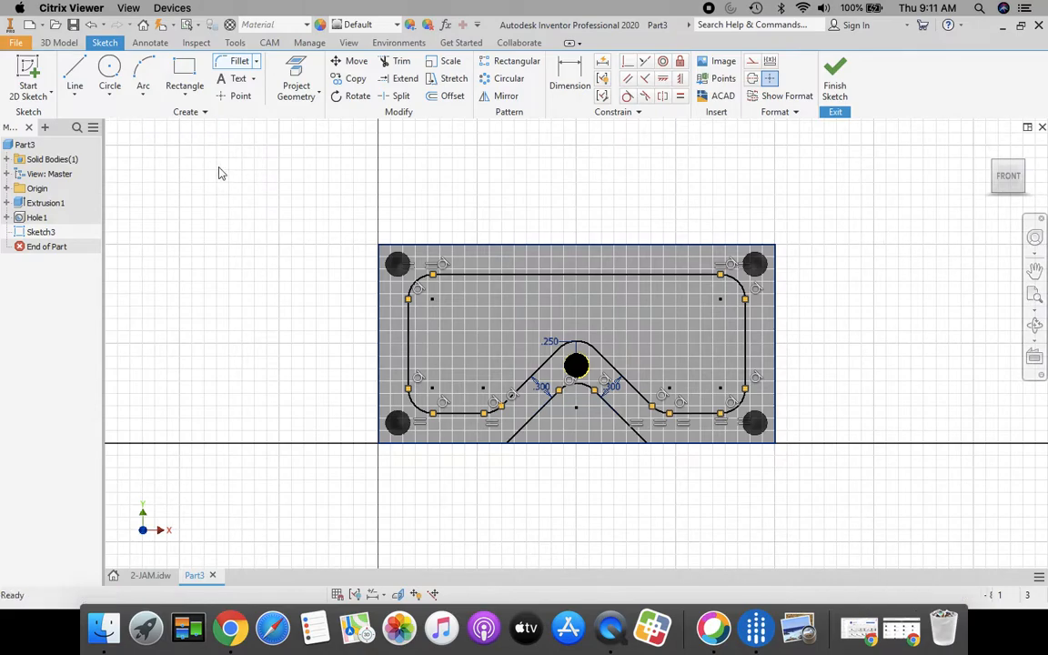
pyautogui.click(836, 72)
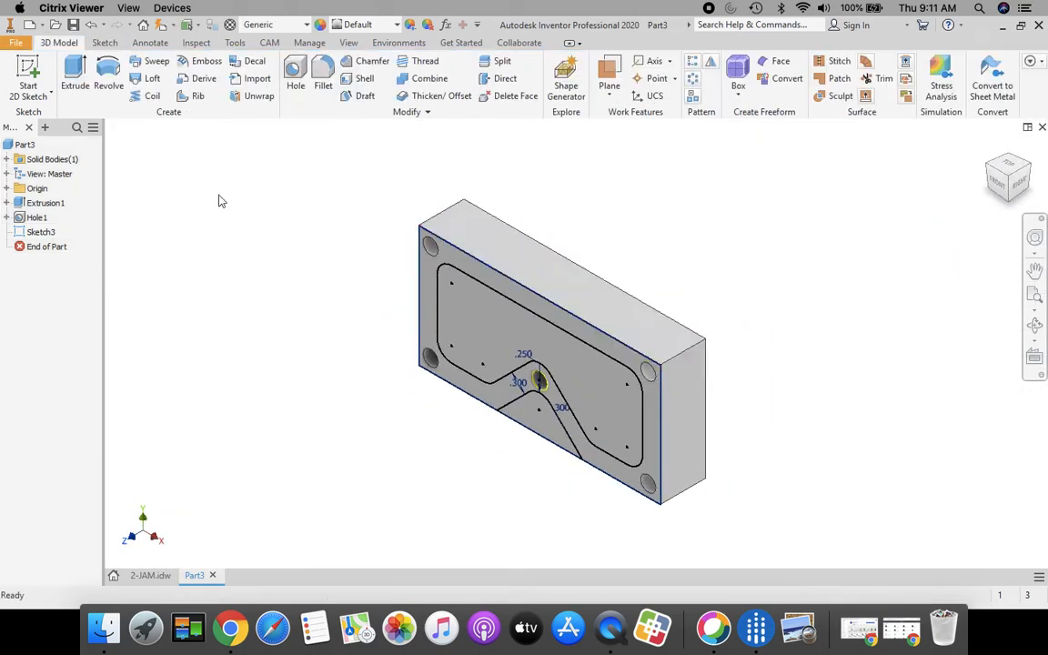
# Extrude the pocket and the lower notch between the slanted lines as a cut .5 in deep into the block
pyautogui.click(76, 75)
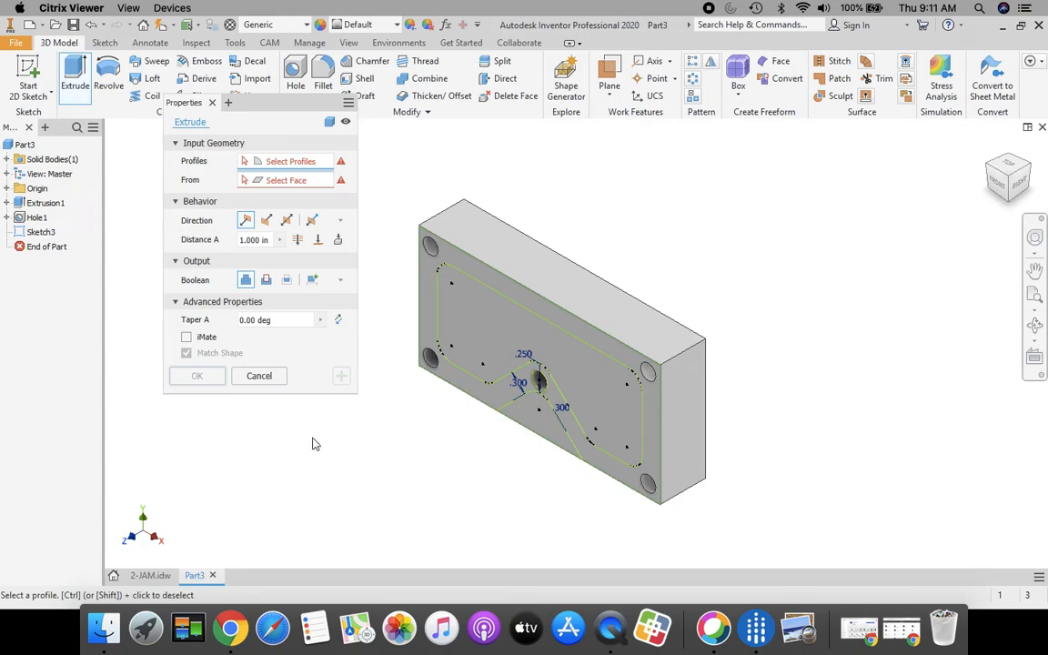
pyautogui.click(532, 420)
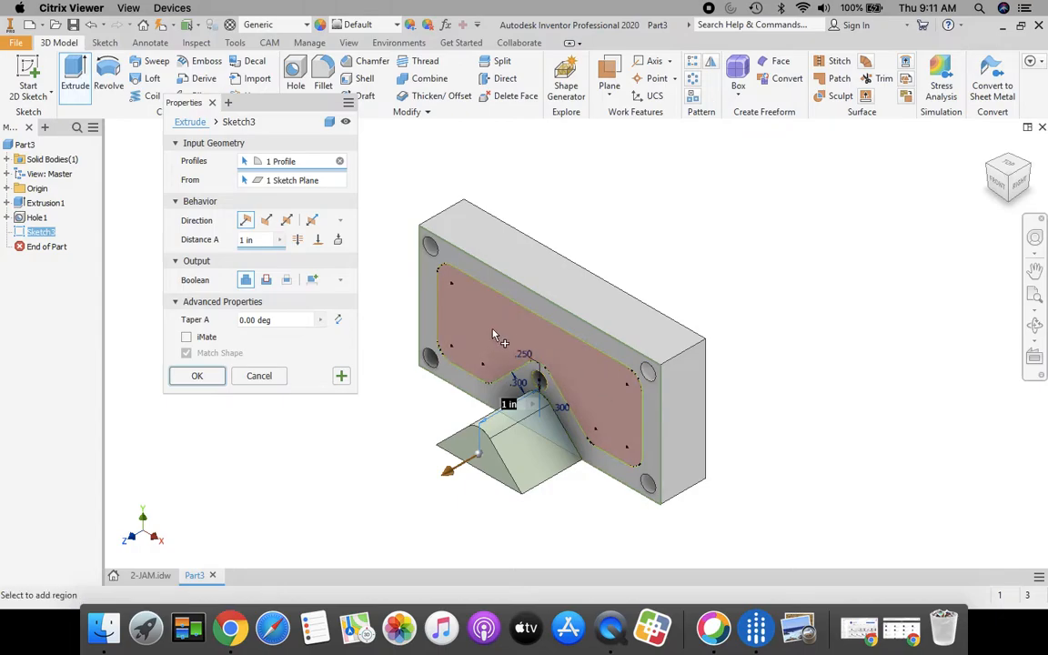
pyautogui.click(468, 285)
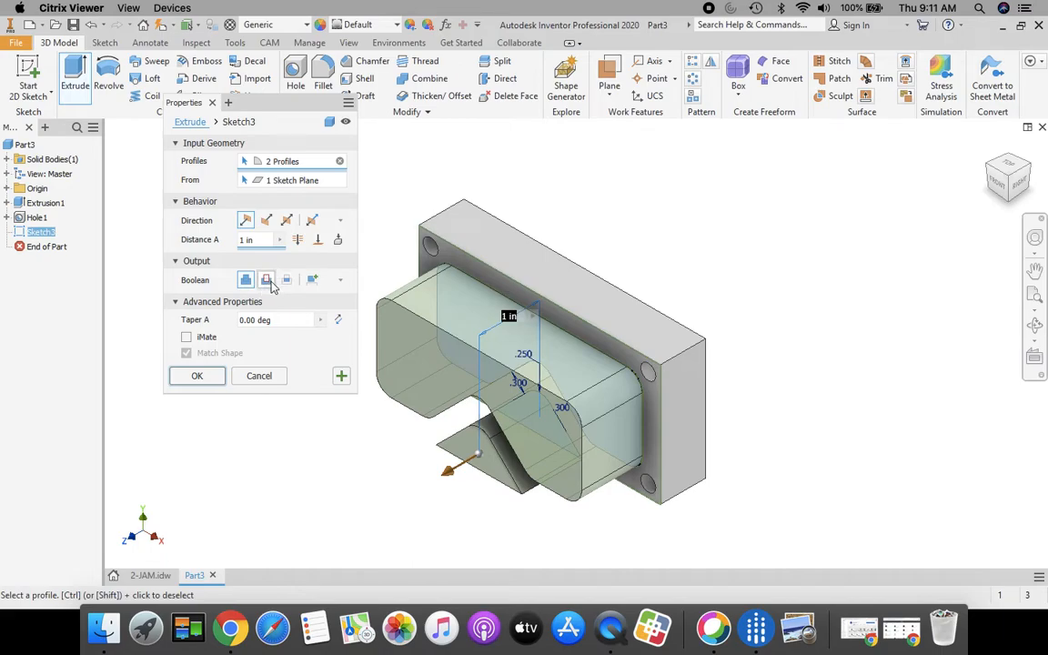
pyautogui.click(267, 282)
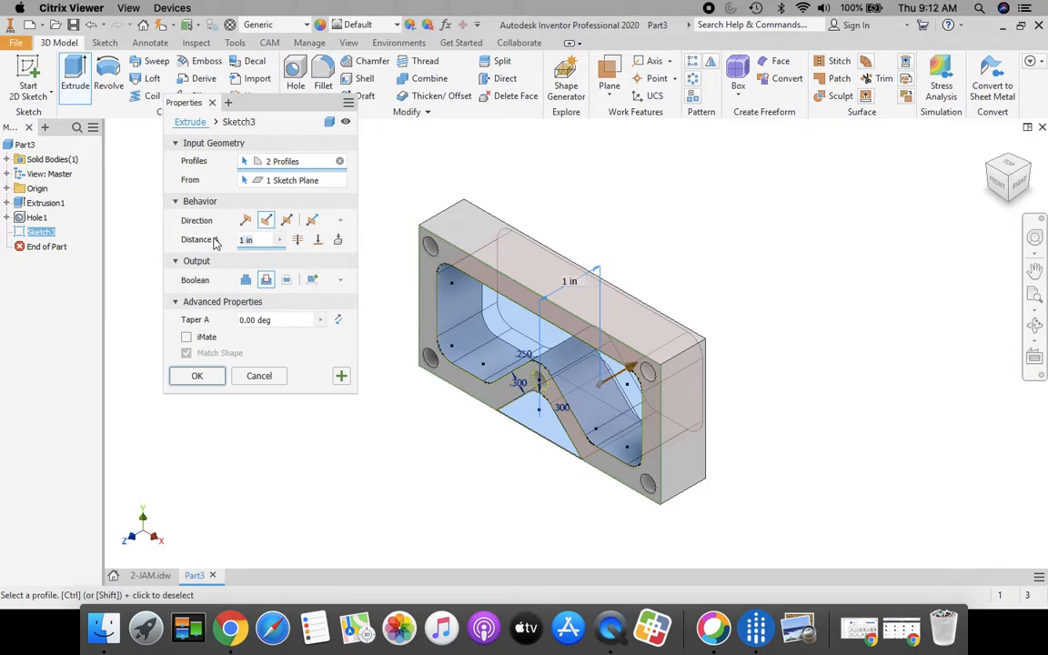
pyautogui.write('.5')
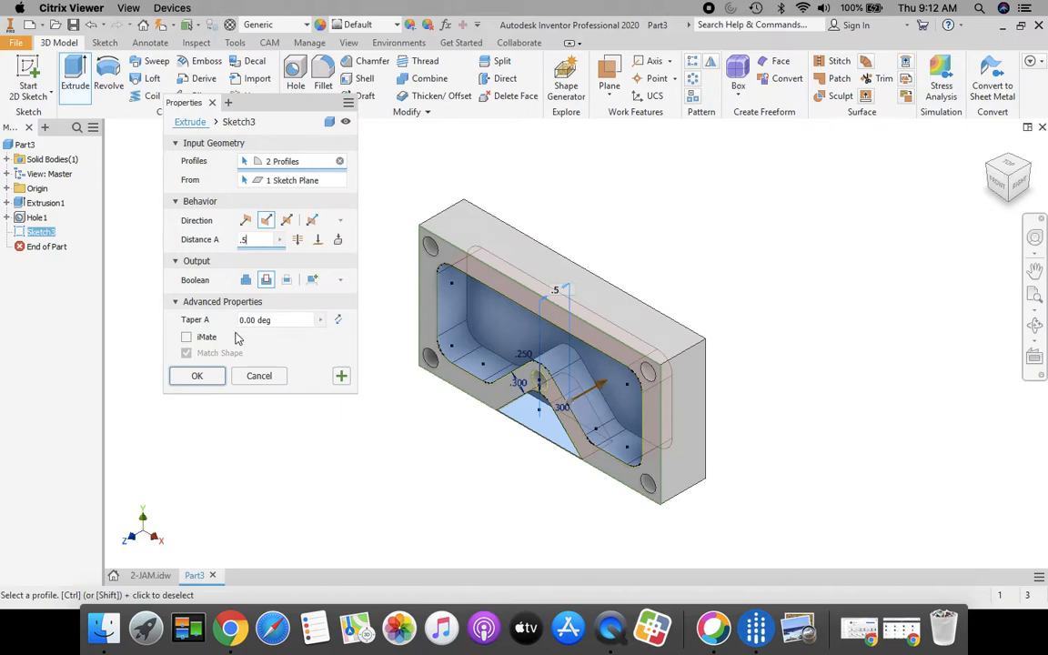
pyautogui.click(198, 375)
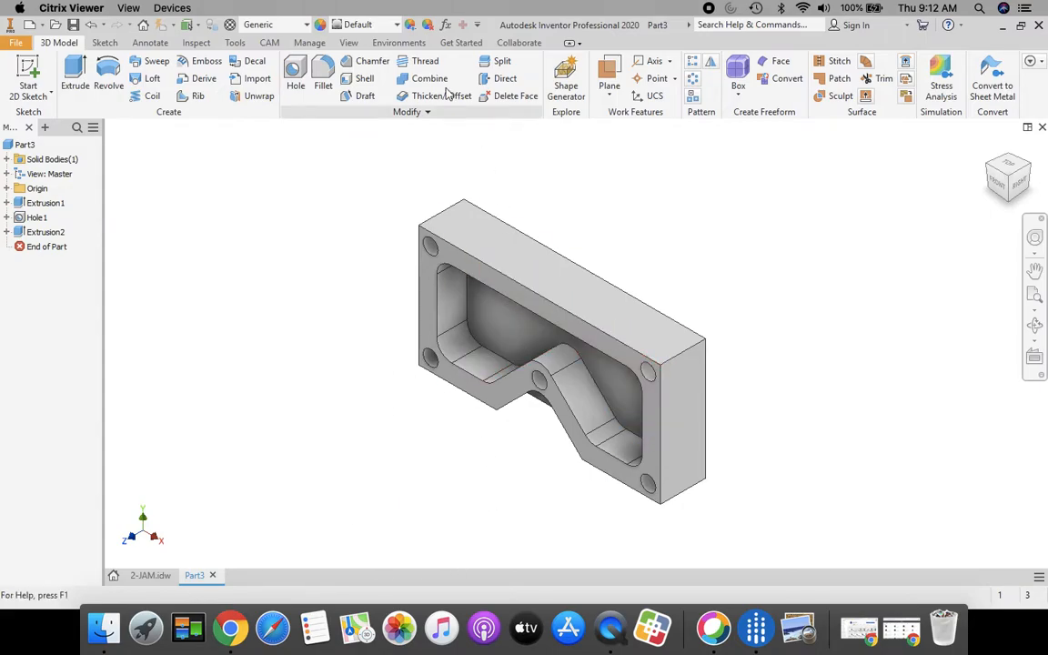
# Apply the Magenta appearance from the Inventor Material Library to the part
pyautogui.click(393, 27)
pyautogui.moveTo(513, 136); pyautogui.dragTo(515, 205)
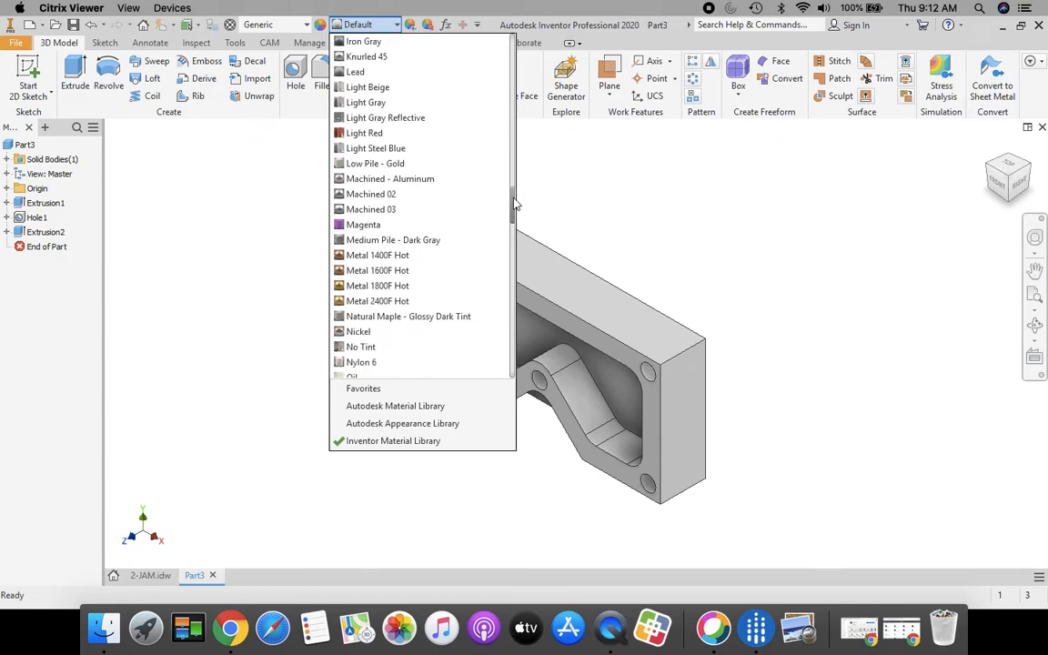
pyautogui.click(368, 224)
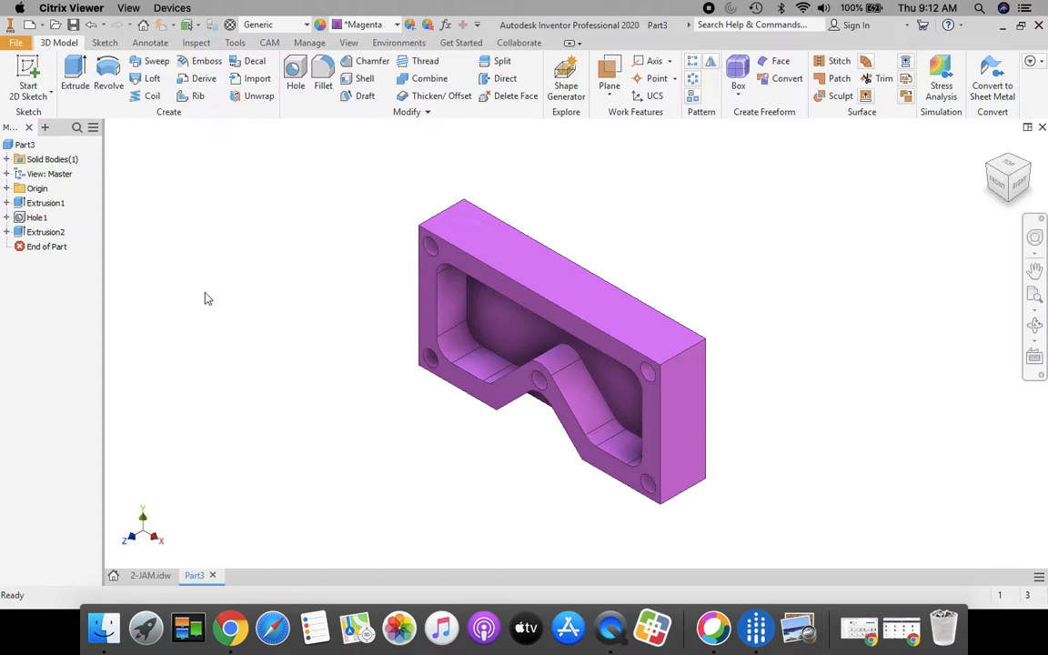
pyautogui.click(16, 46)
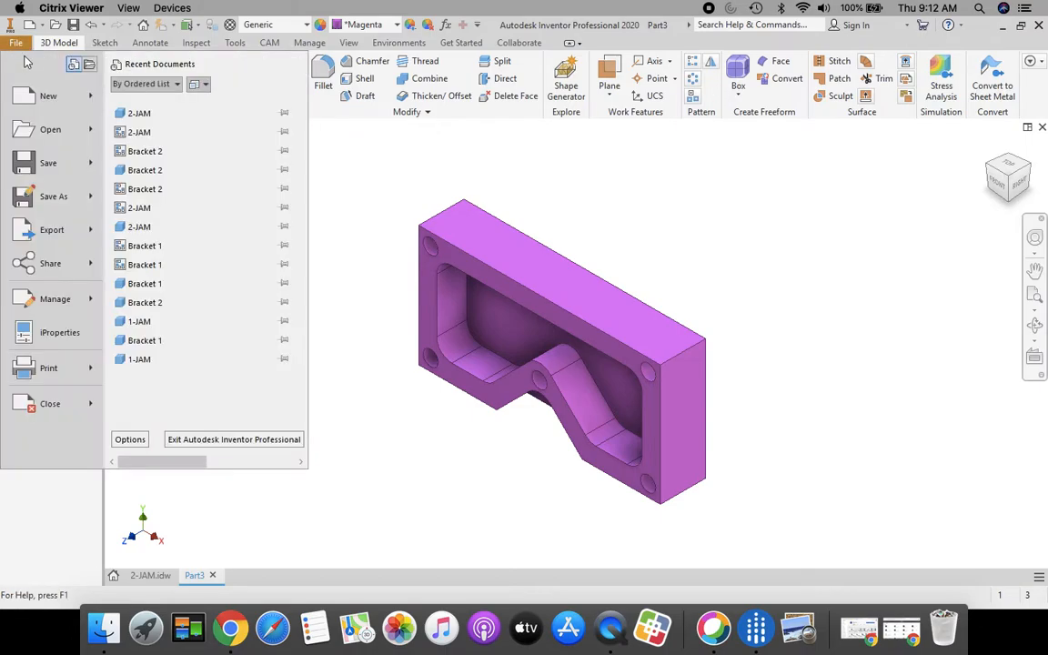
pyautogui.click(53, 197)
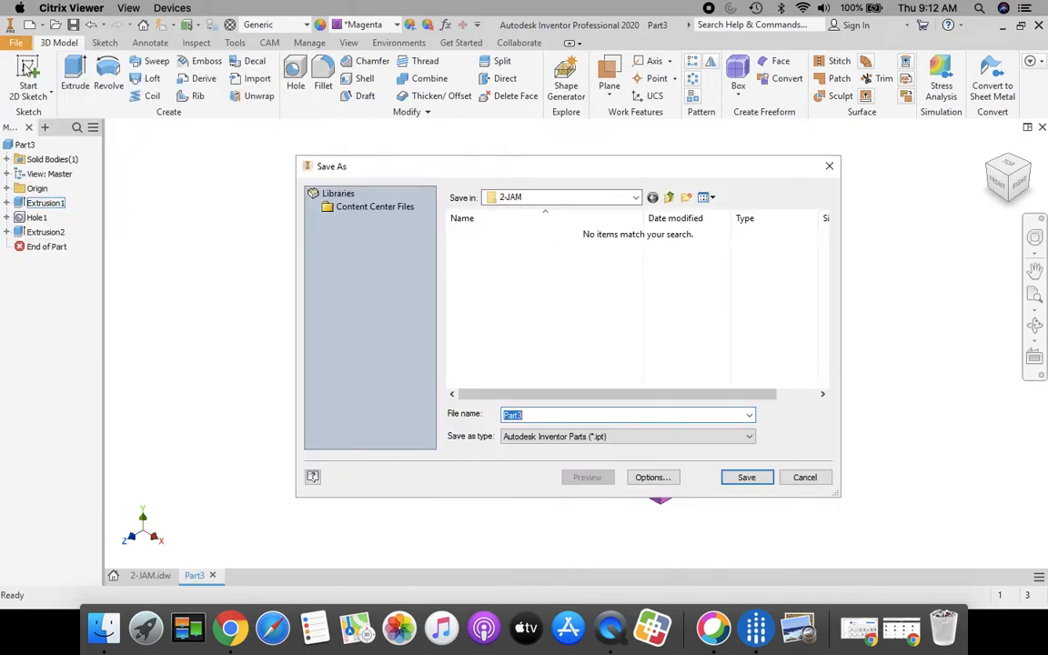
pyautogui.click(828, 166)
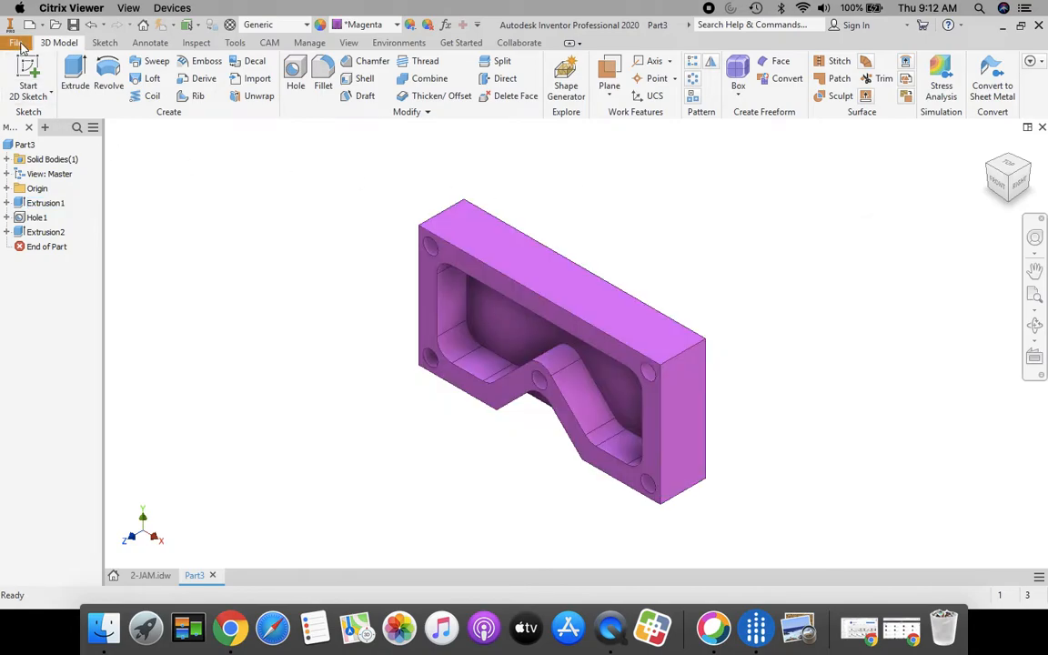
# Save the part as an Inventor part file named 2 JAM on the personal staff network drive
pyautogui.click(16, 43)
pyautogui.click(55, 193)
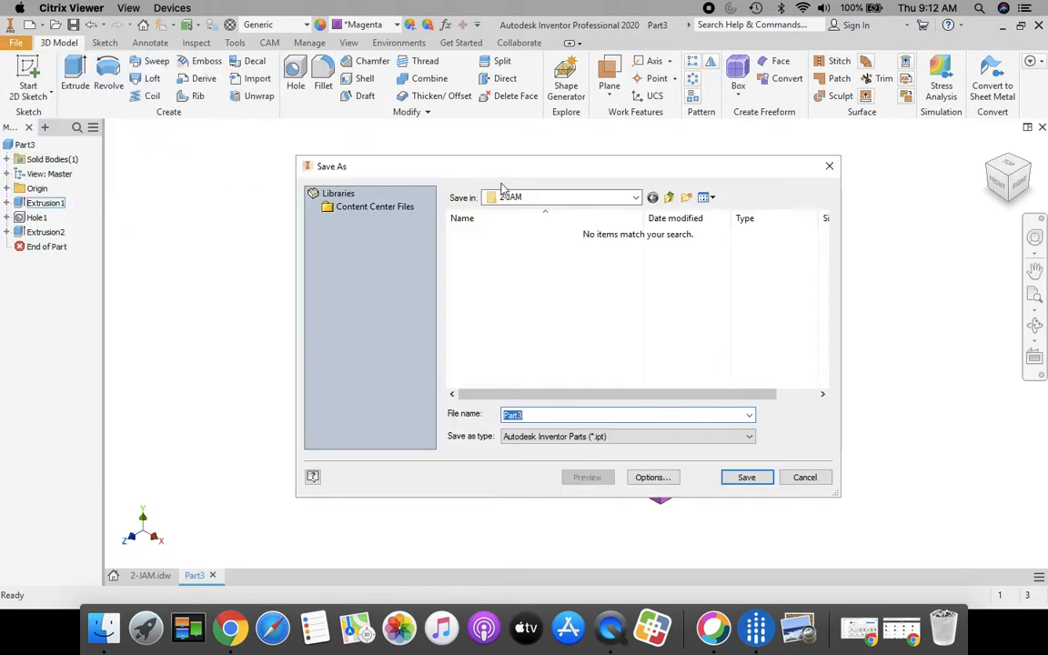
pyautogui.click(560, 196)
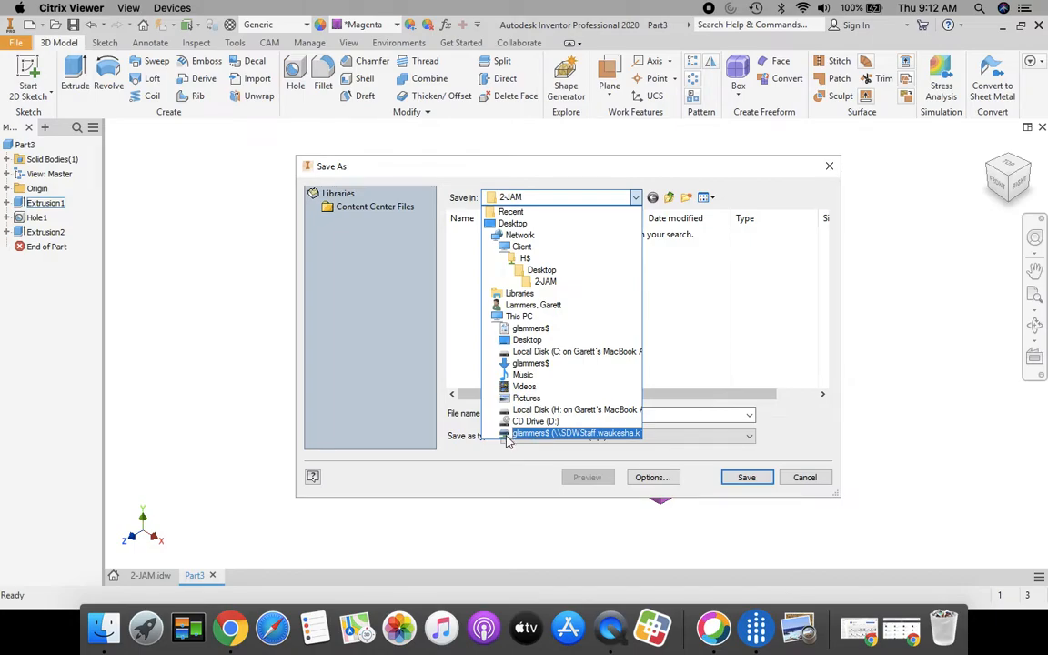
pyautogui.click(575, 434)
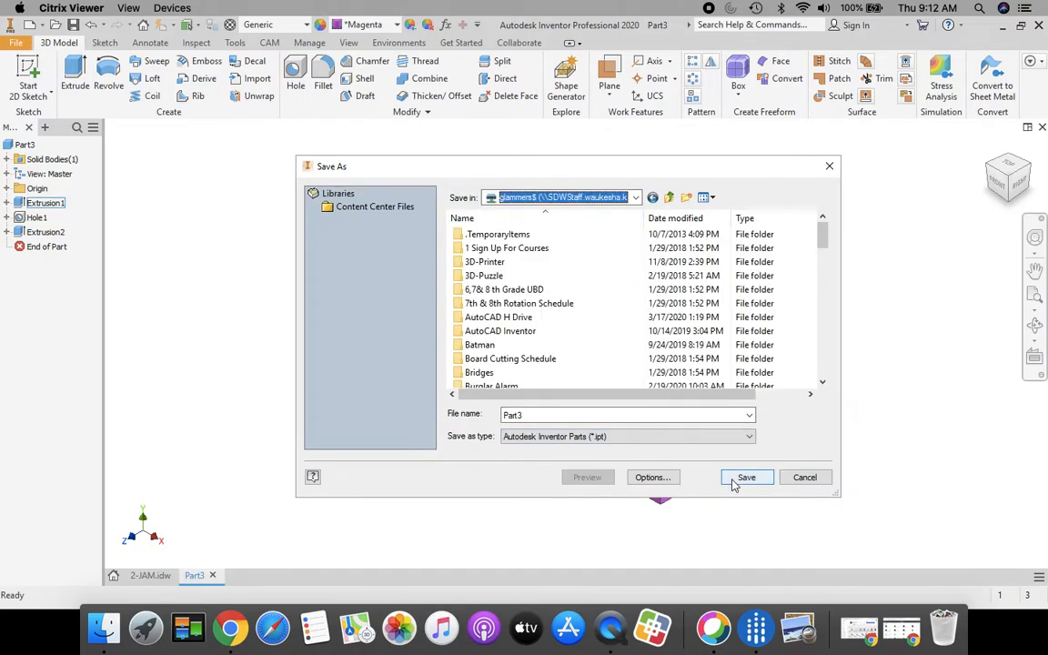
pyautogui.moveTo(543, 417); pyautogui.dragTo(455, 418)
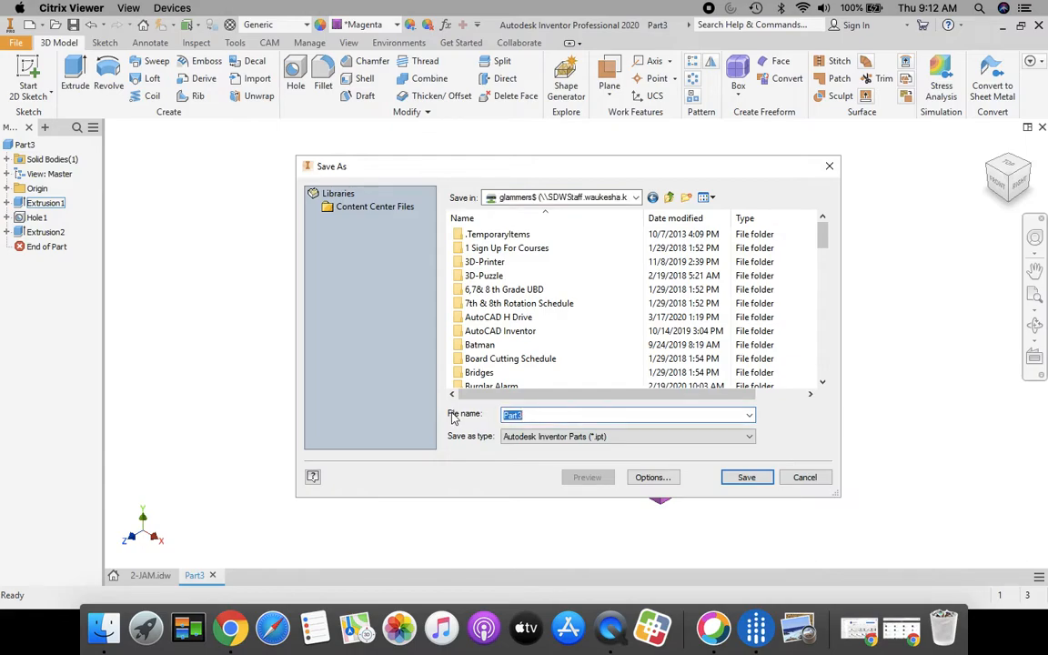
pyautogui.write('2 JAM')
pyautogui.click(749, 480)
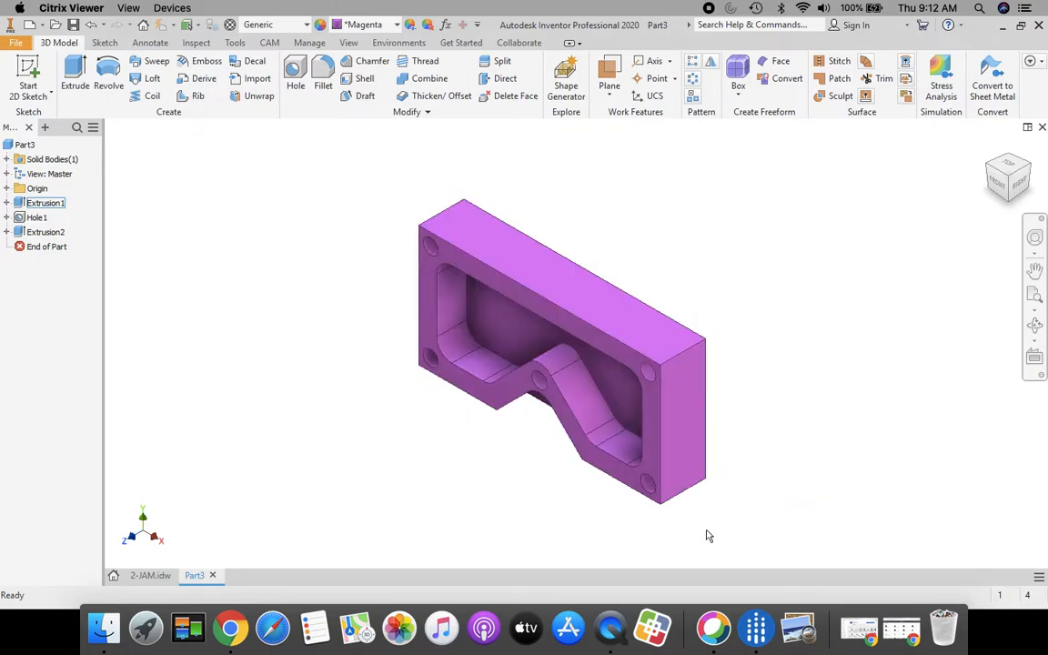